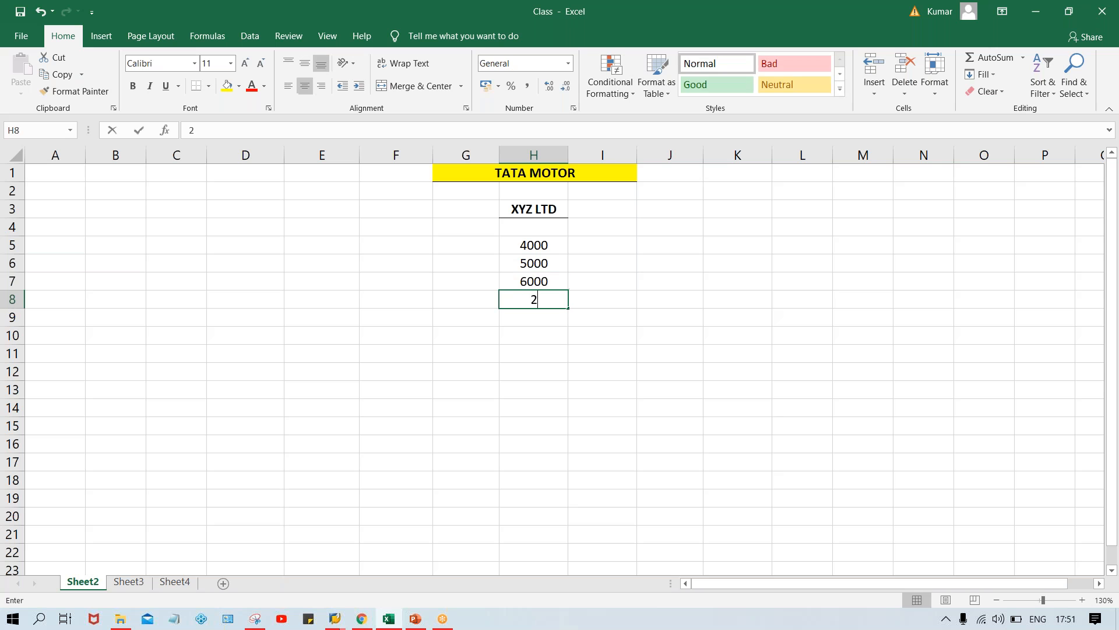
Fill H8:H13 with the amounts 2000, 3500, 7000, 8000, 4500 and 6200
key(Return)
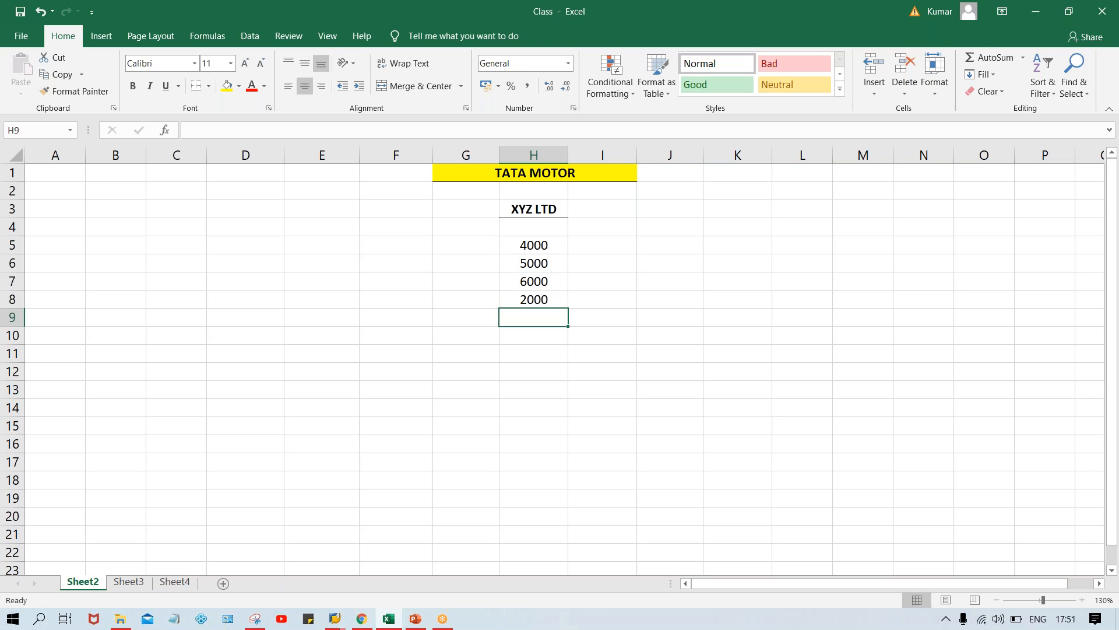
text(3500)
key(Return)
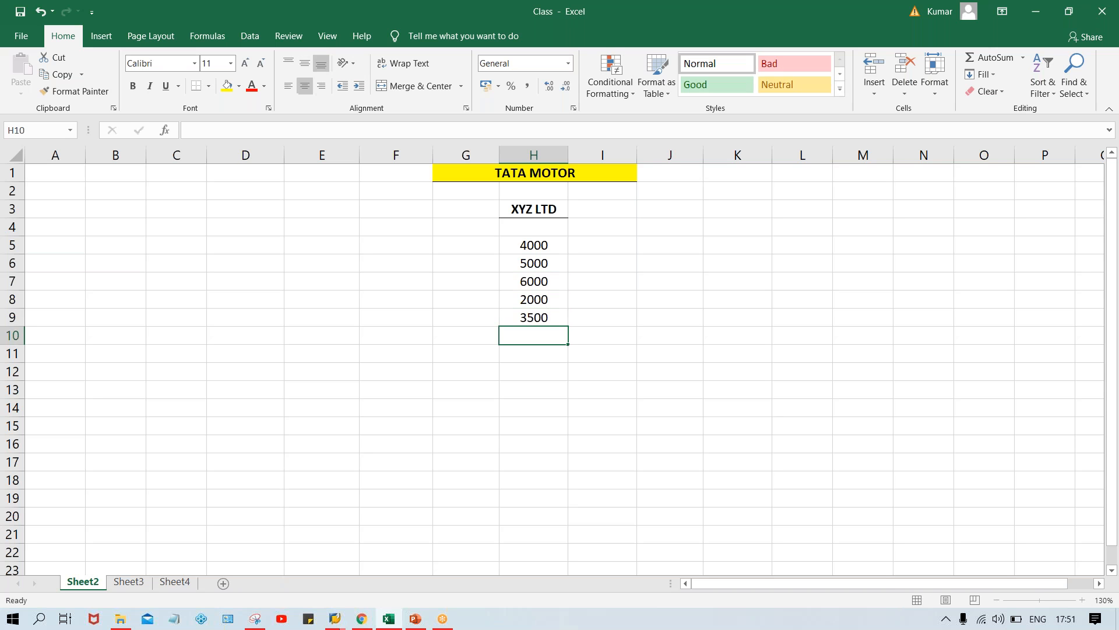
text(7000)
key(Return)
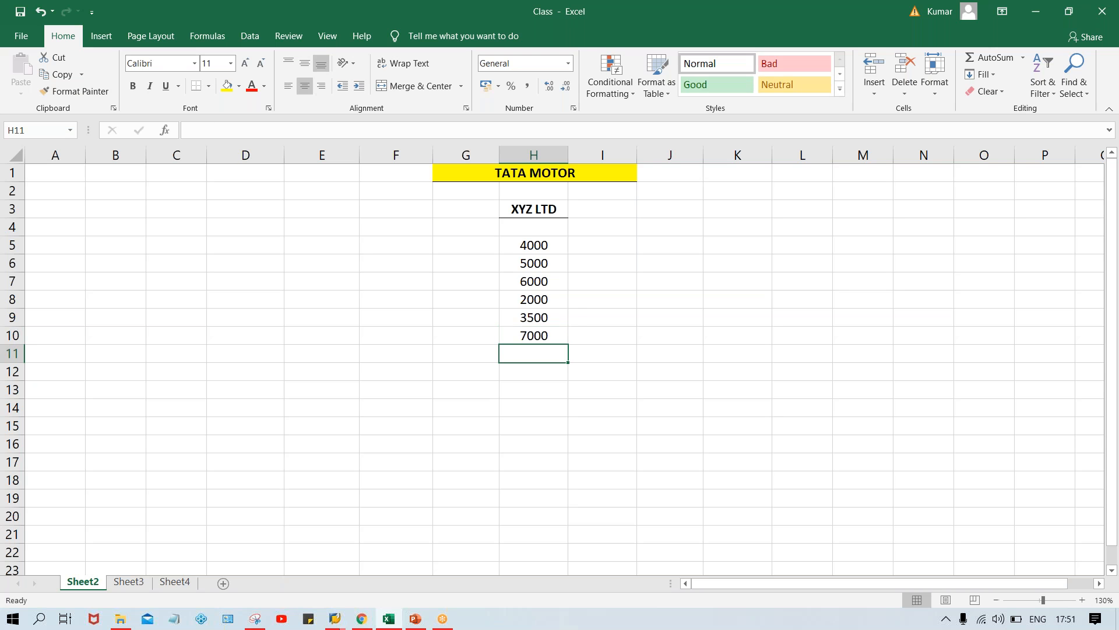
text(8000)
key(Return)
text(45000)
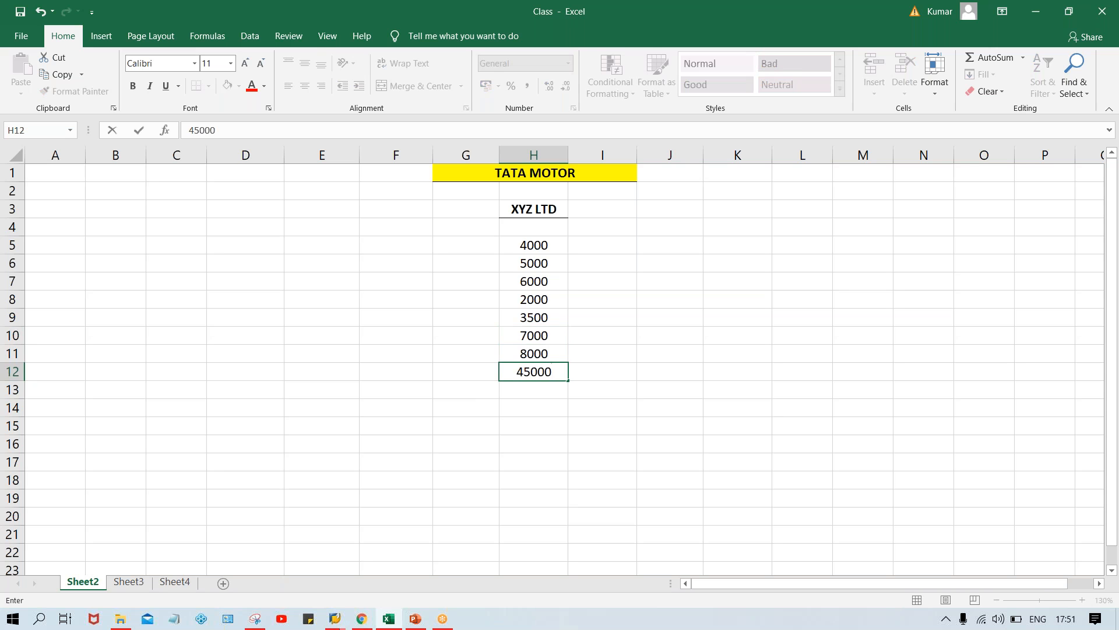
key(BackSpace)
key(Return)
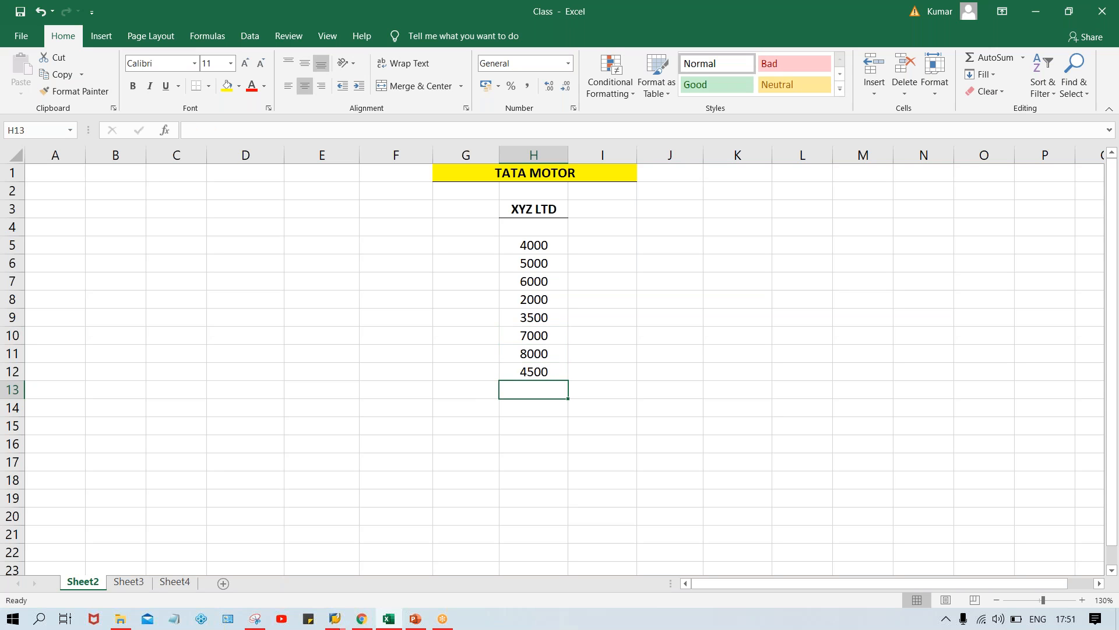
text(6200)
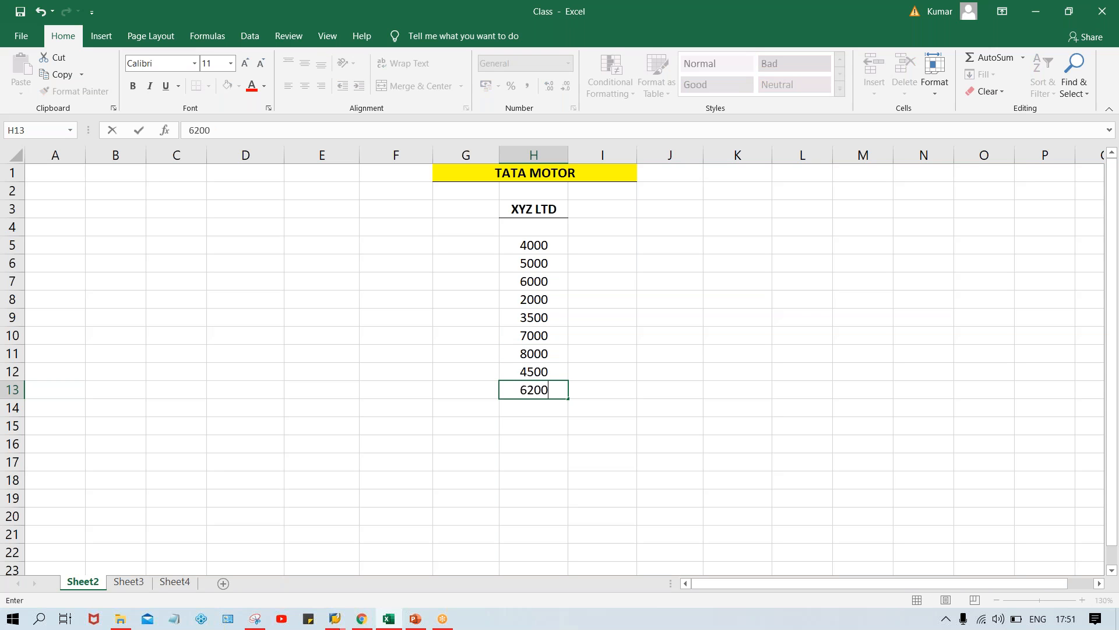
text(0)
key(BackSpace)
key(Return)
Add the heading INV. AMT in H4 above the amounts, in bold with a bottom border
click(530, 232)
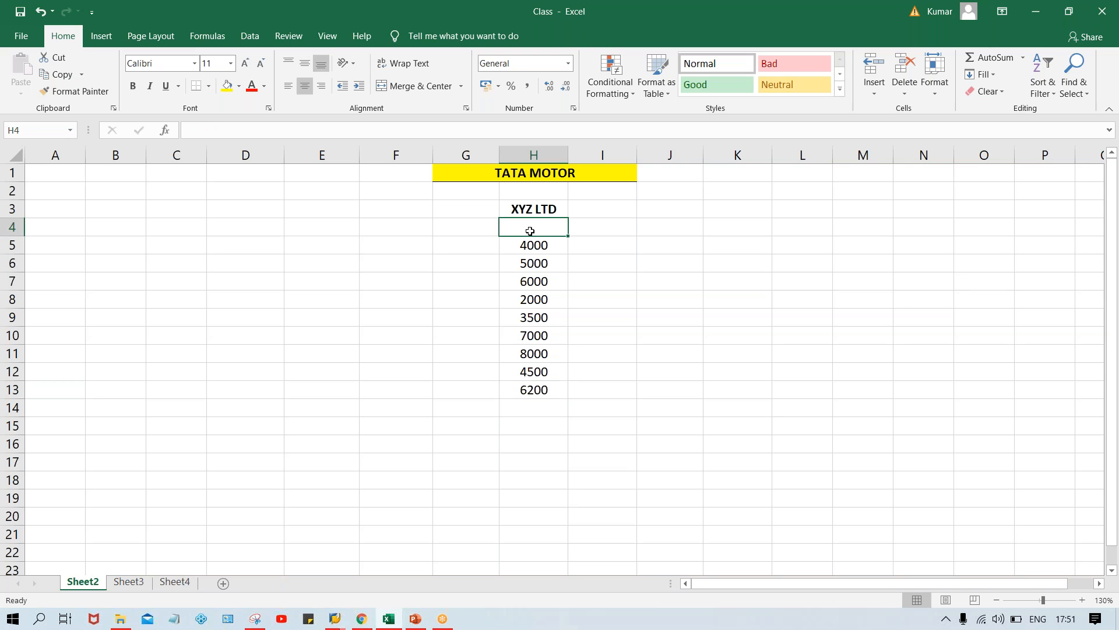
text(INV)
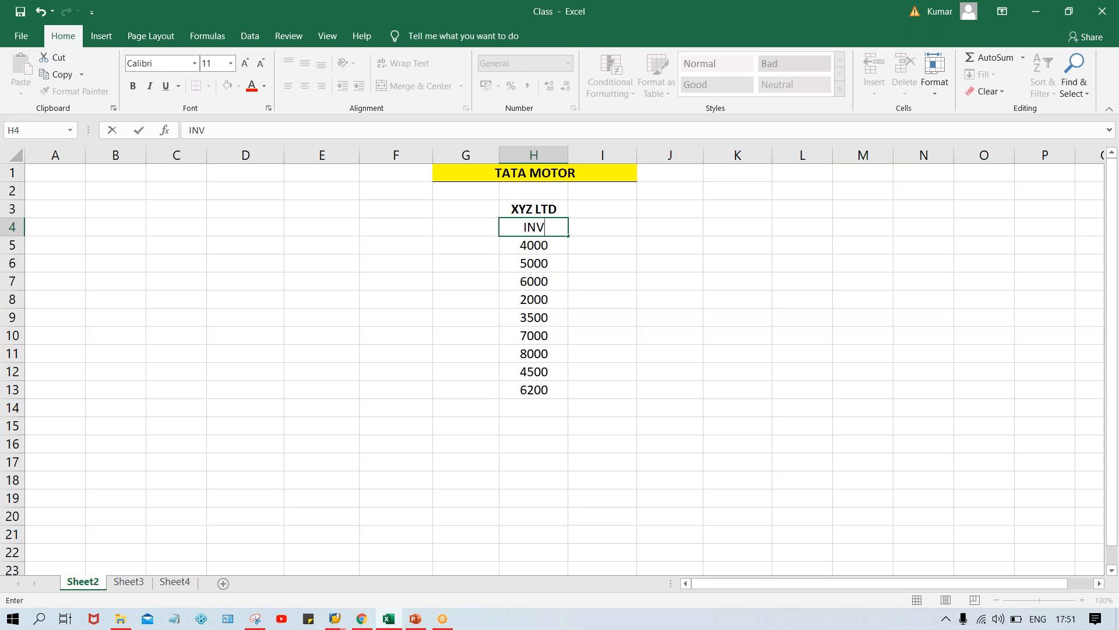
text(. AMT)
key(ctrl+Return)
key(Up)
key(ctrl+b)
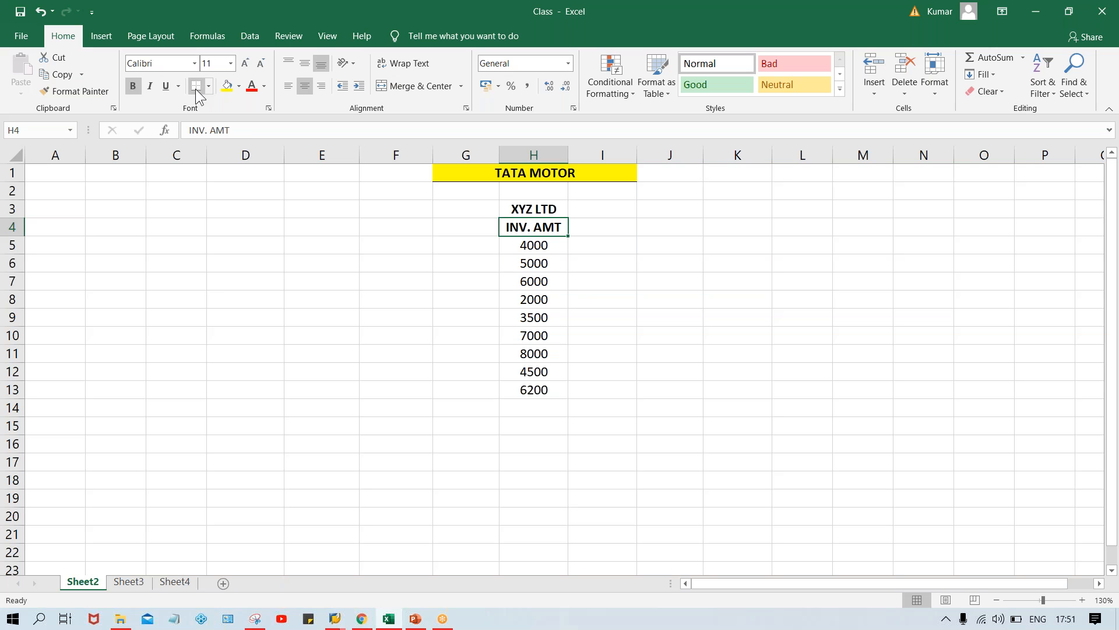
Add the heading STTS in I4 beside INV. AMT, in bold with a bottom border
click(599, 227)
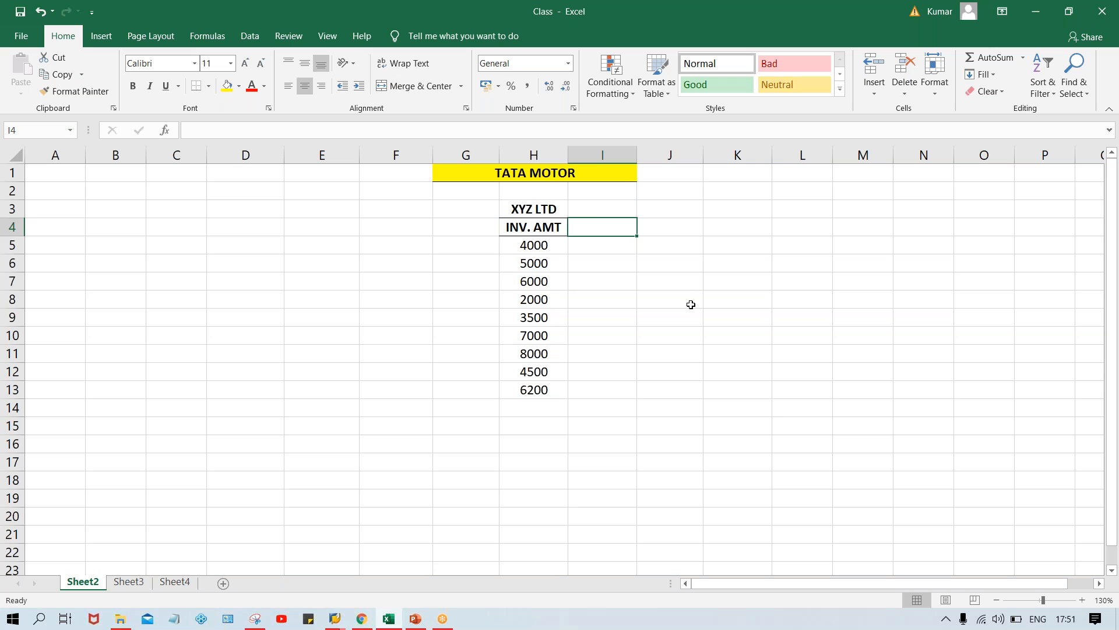
text(STTS)
key(Return)
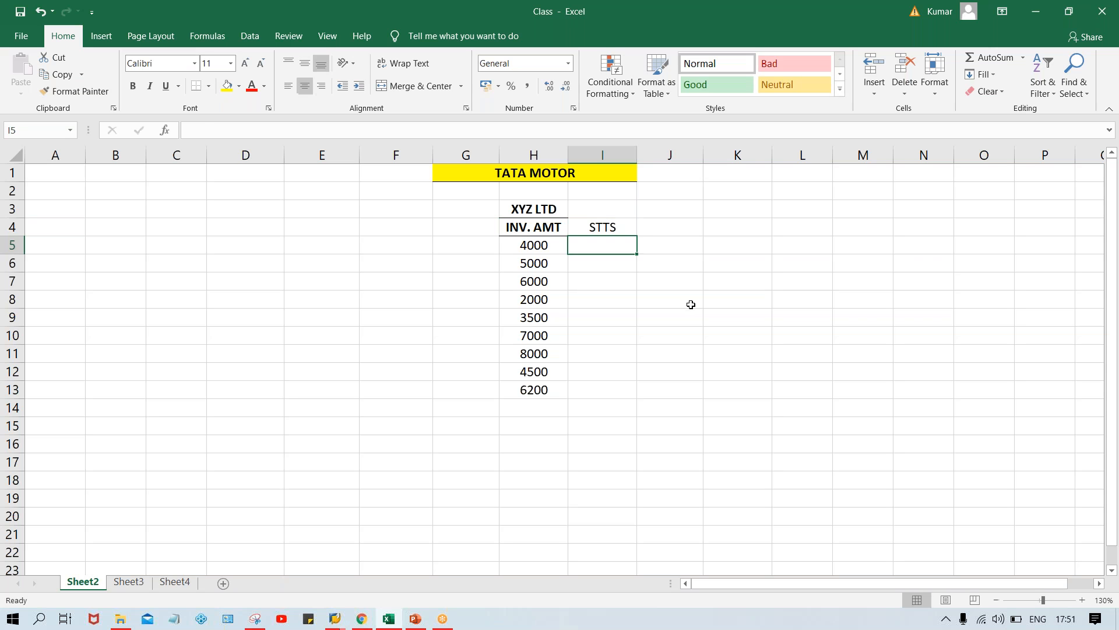
click(601, 224)
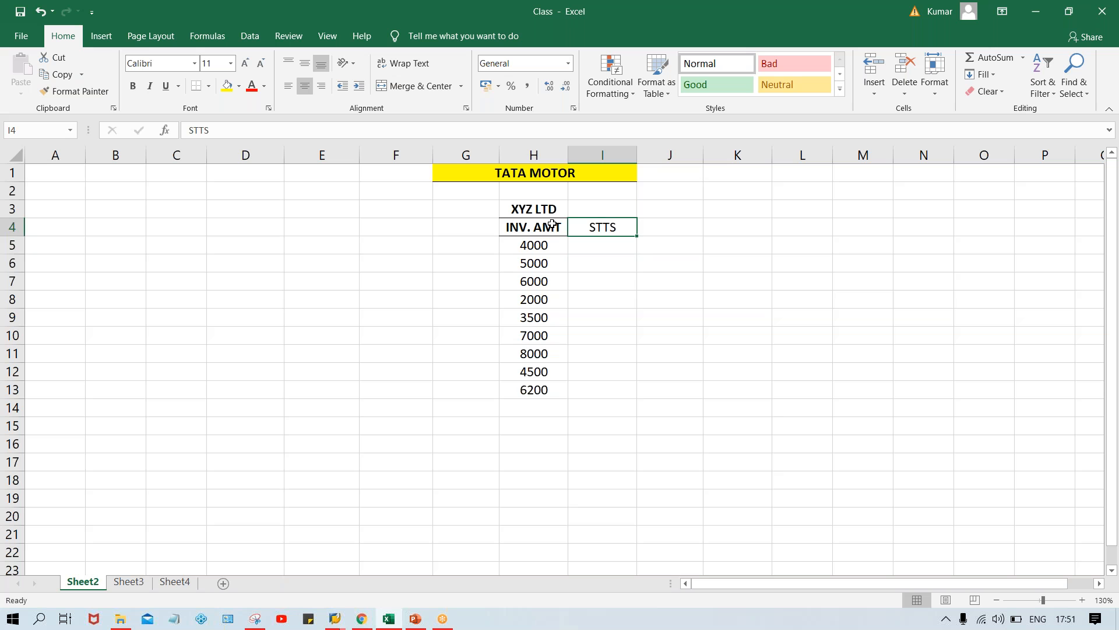
key(ctrl+b)
Enter the statuses OD, DUE, OD, OD and DUE in I5:I9 for the first five invoices
click(590, 246)
text(OD)
key(Return)
text(DUE)
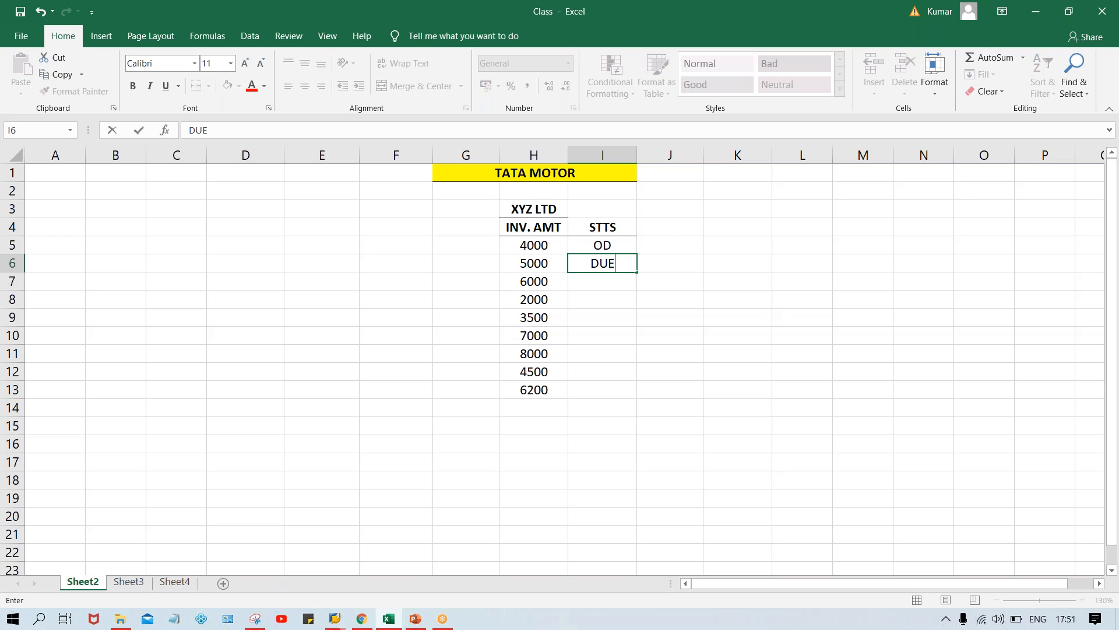
key(Return)
text(O)
key(Return)
text(O)
key(Return)
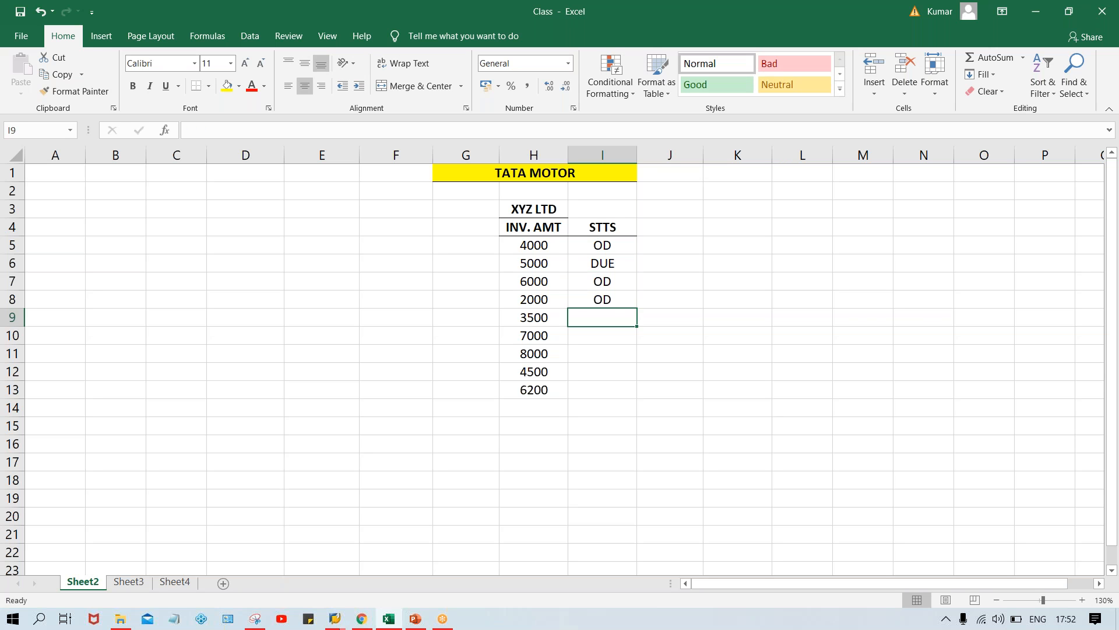
text(D)
key(Return)
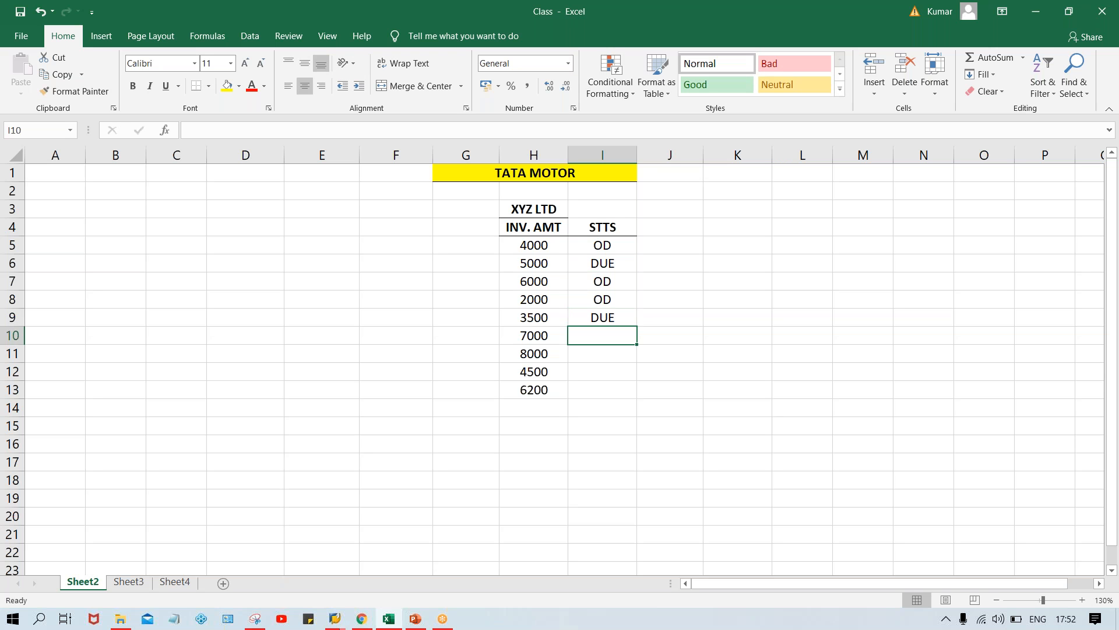
Enter the statuses ND, ND, DUE and ND in I10:I13 for the remaining four invoices
text(ND)
key(Return)
text(ND)
key(Return)
text(DUE)
key(Return)
text(ND)
key(Return)
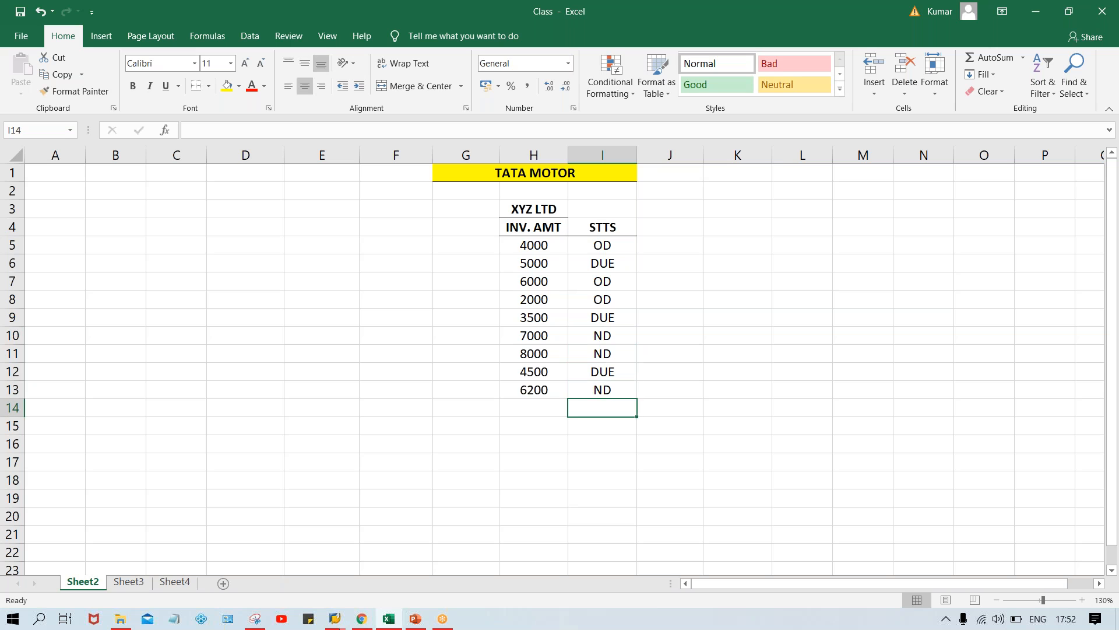
Add the heading GRC DYS in J4 beside STTS, in bold with a bottom border
click(683, 225)
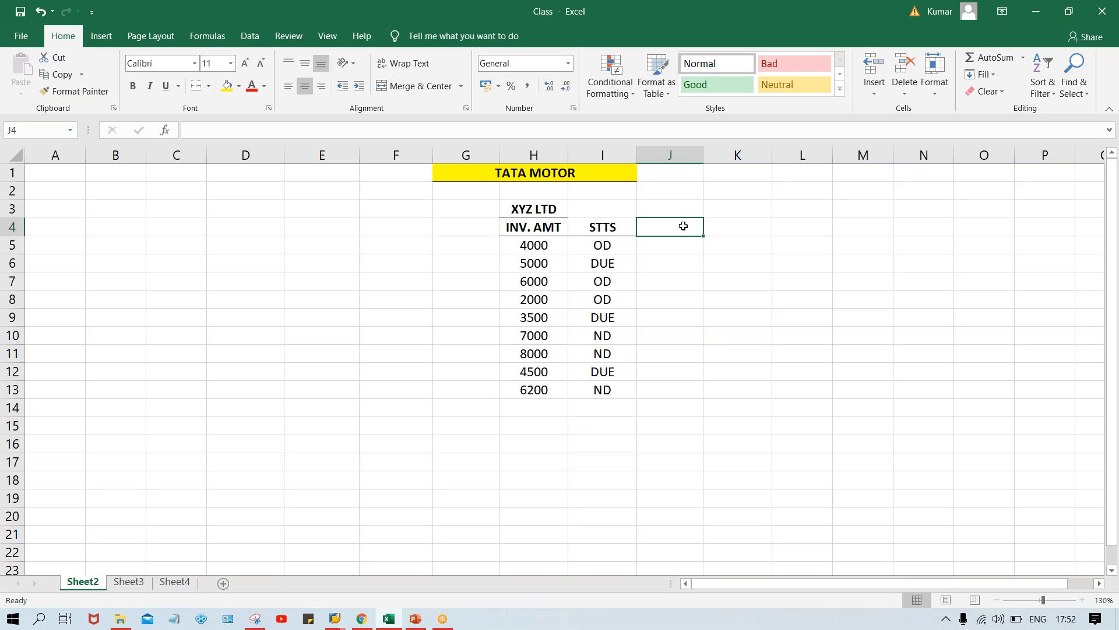
text(G)
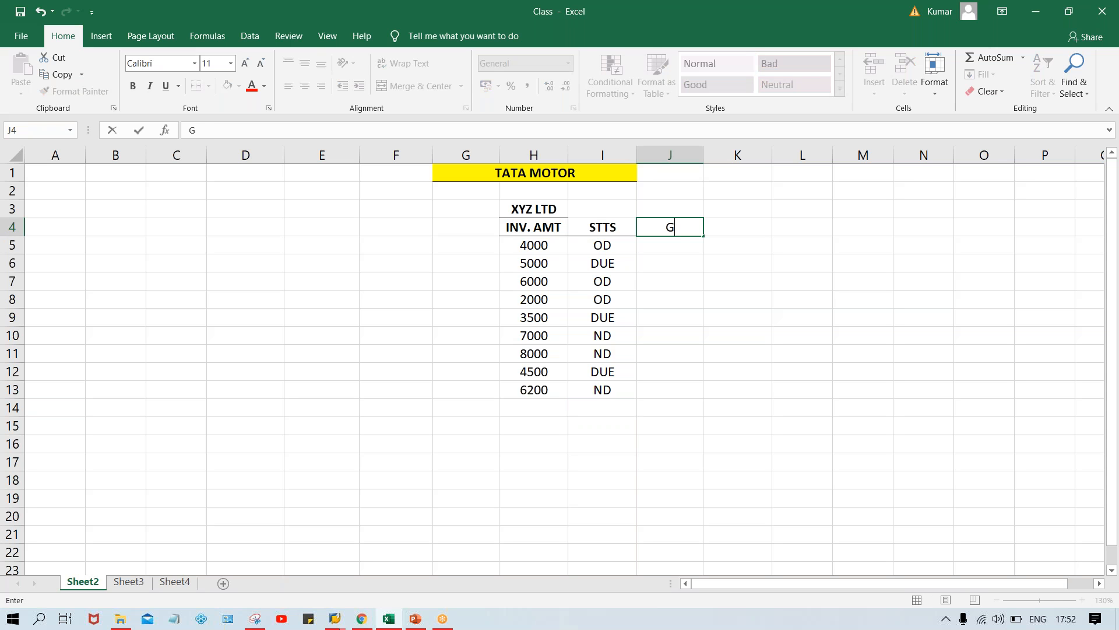
text(RC DYS)
key(Return)
key(Up)
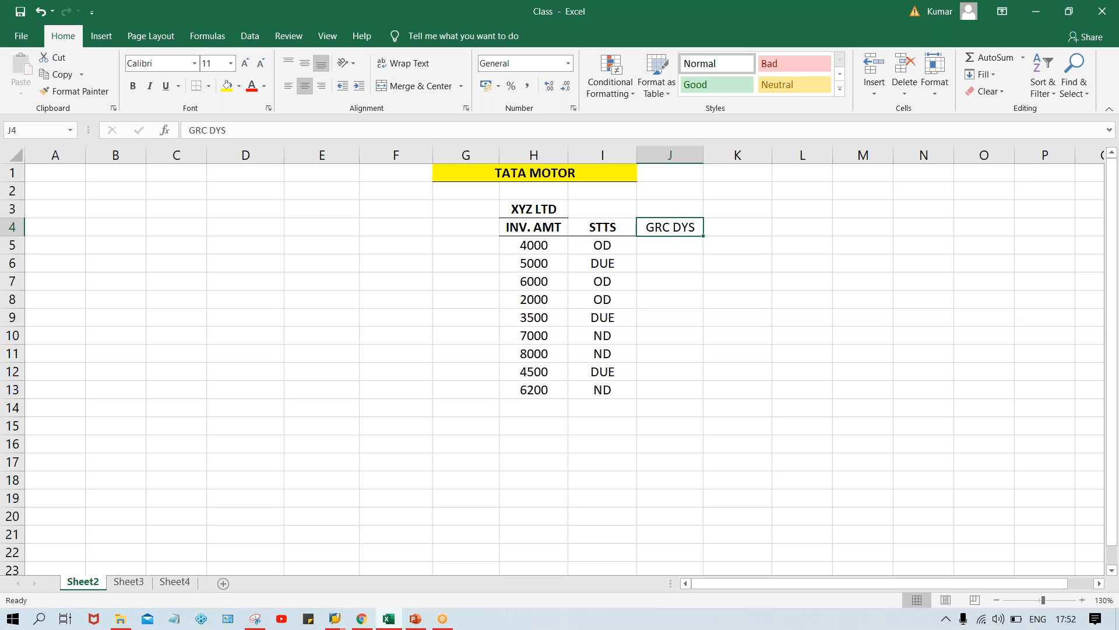
key(ctrl+b)
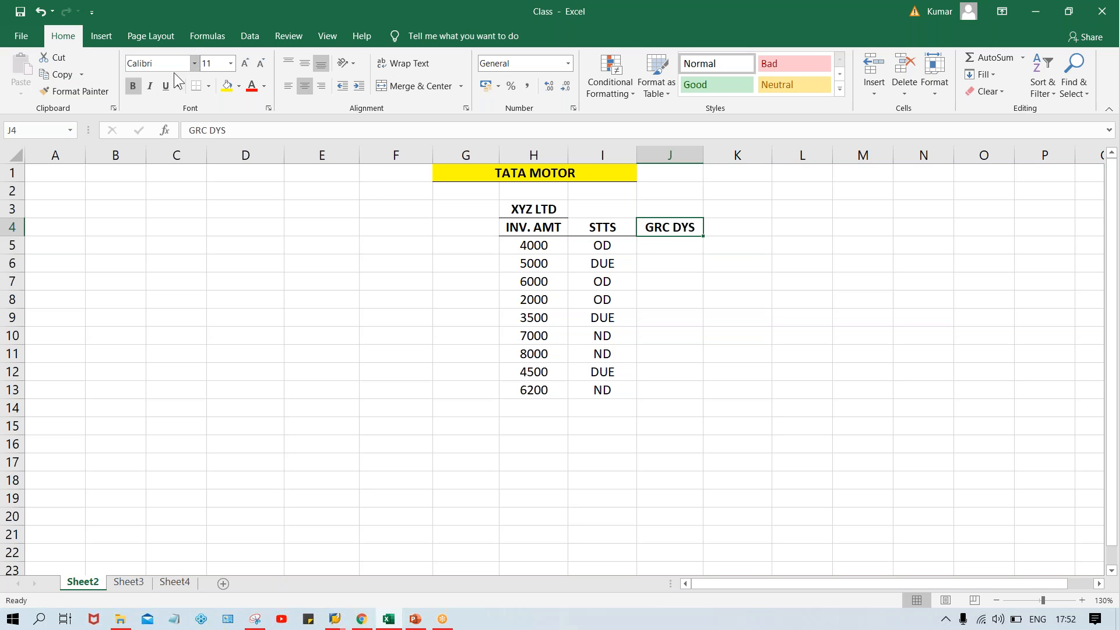
click(656, 439)
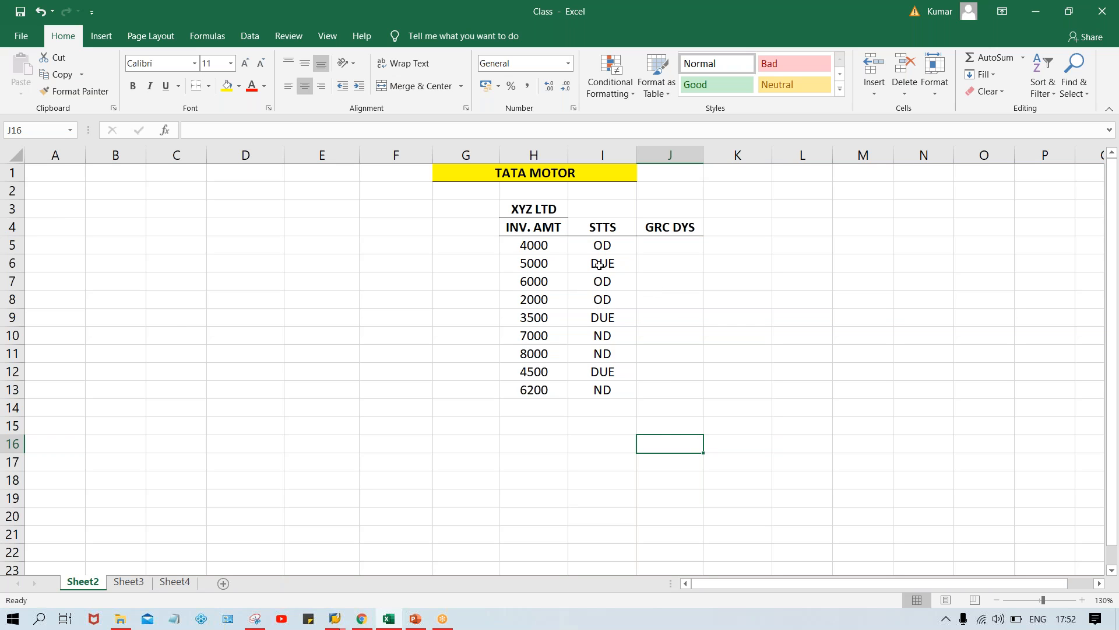
Enter 25 DYS in J5 for the 4000 invoice
click(676, 244)
text(25)
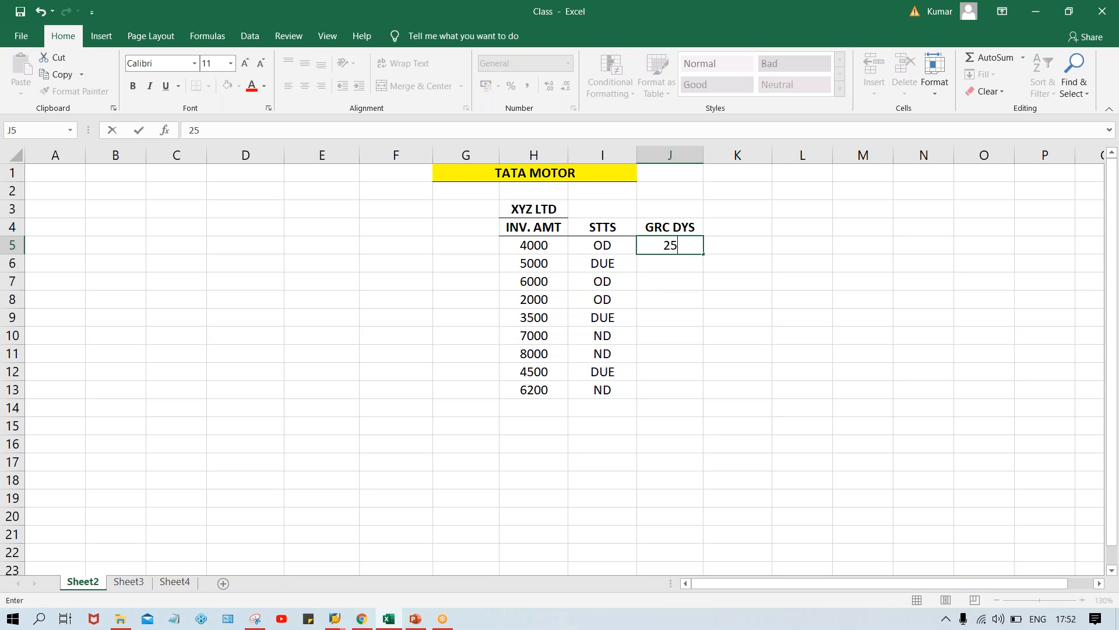
text( DYS)
key(Return)
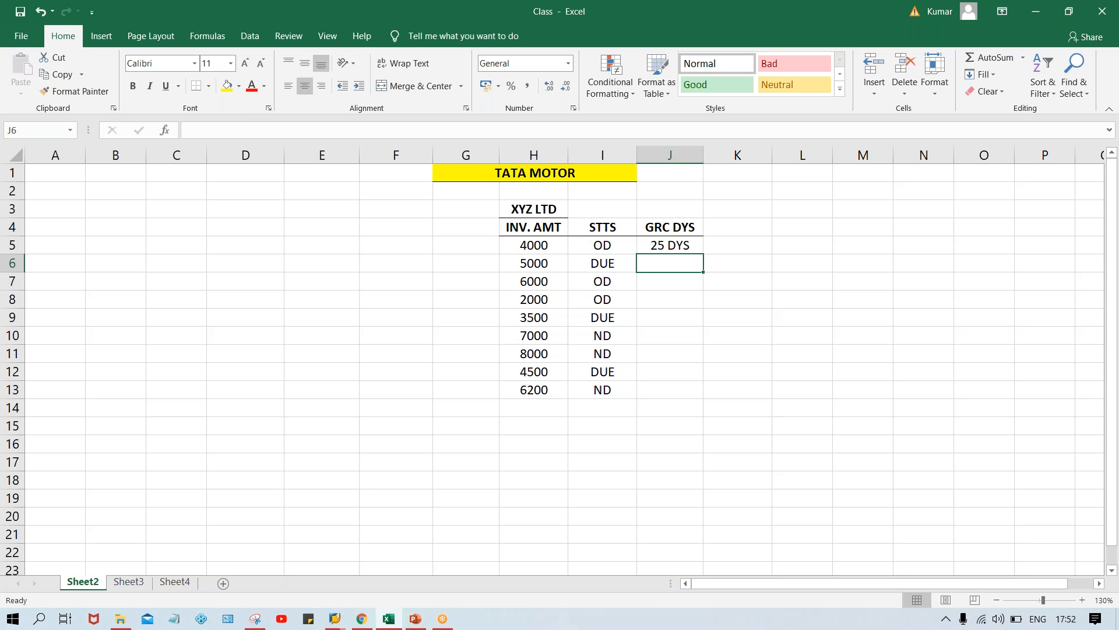
text(T)
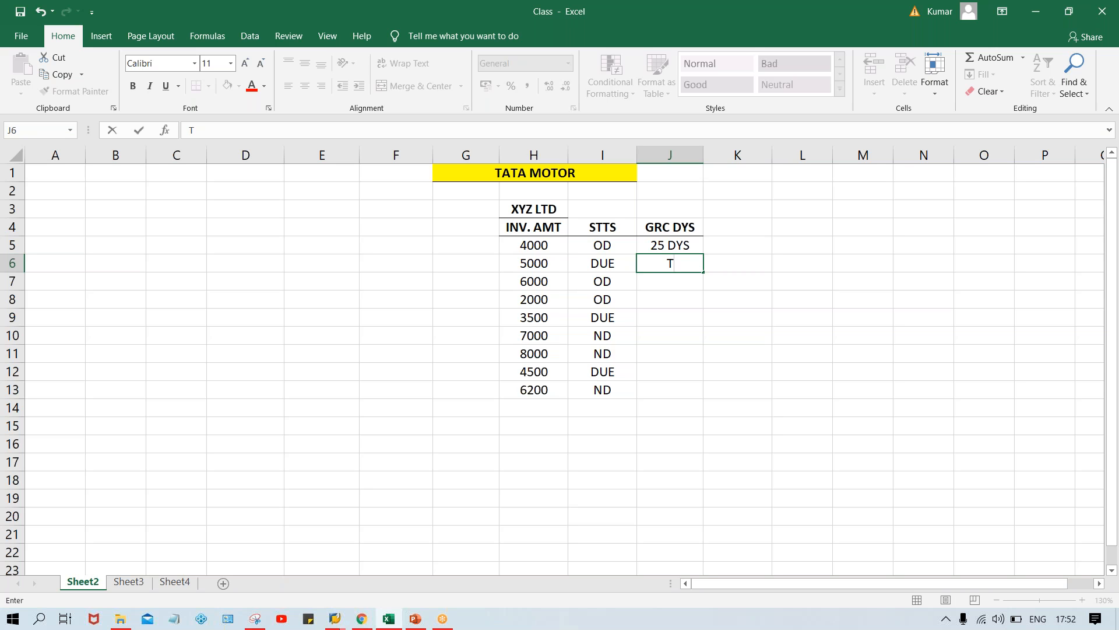
key(BackSpace)
click(528, 286)
click(659, 279)
Change the heading in J4 to OD MR
click(681, 227)
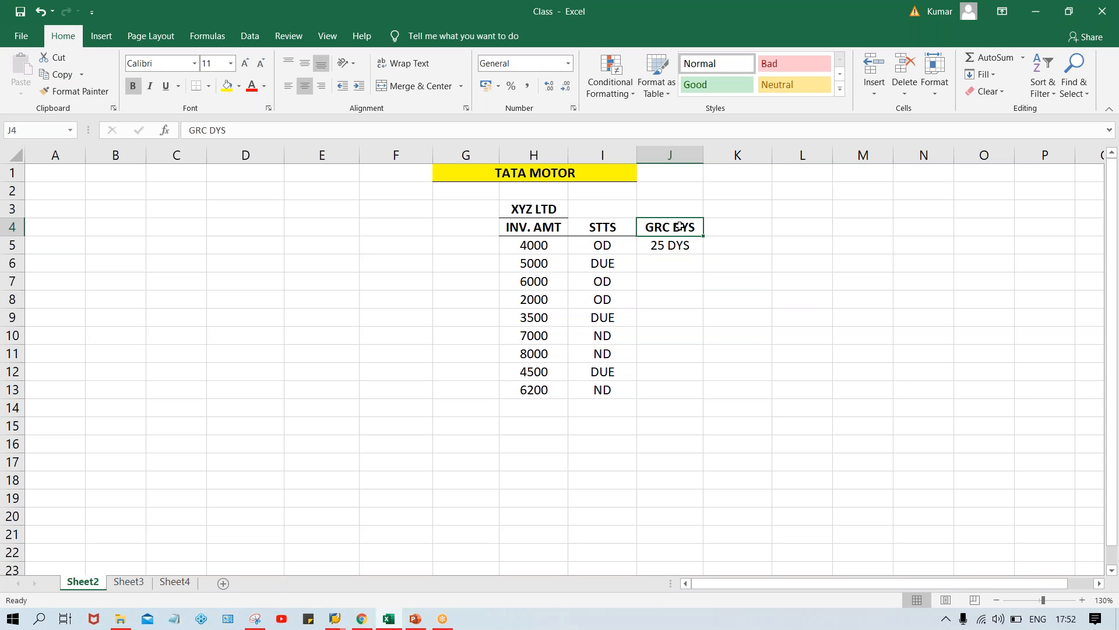
text(D)
key(BackSpace)
text(OD MR)
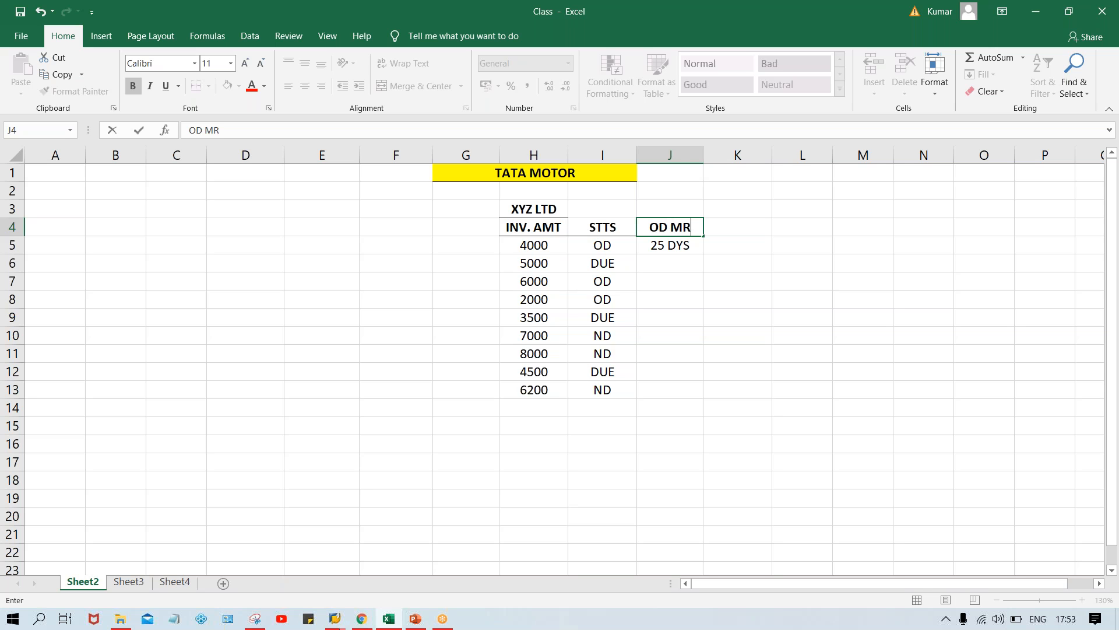
text(.)
key(Return)
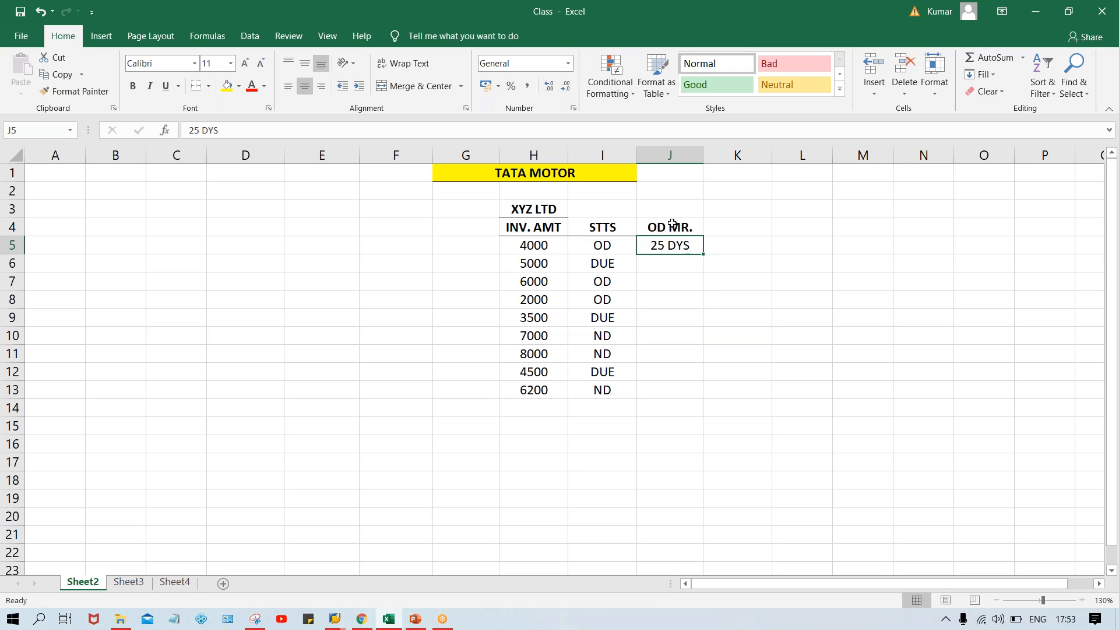
Enter 10 DYS in J7 and 3 DYS in J8 for the other two OD invoices
click(672, 227)
click(654, 249)
click(659, 279)
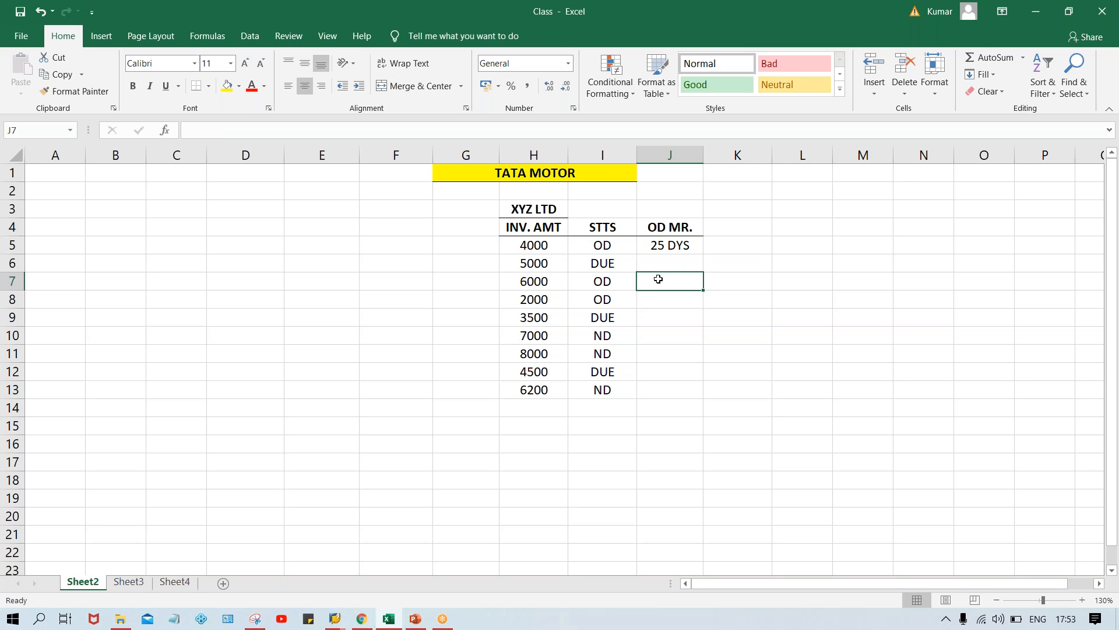
text(10)
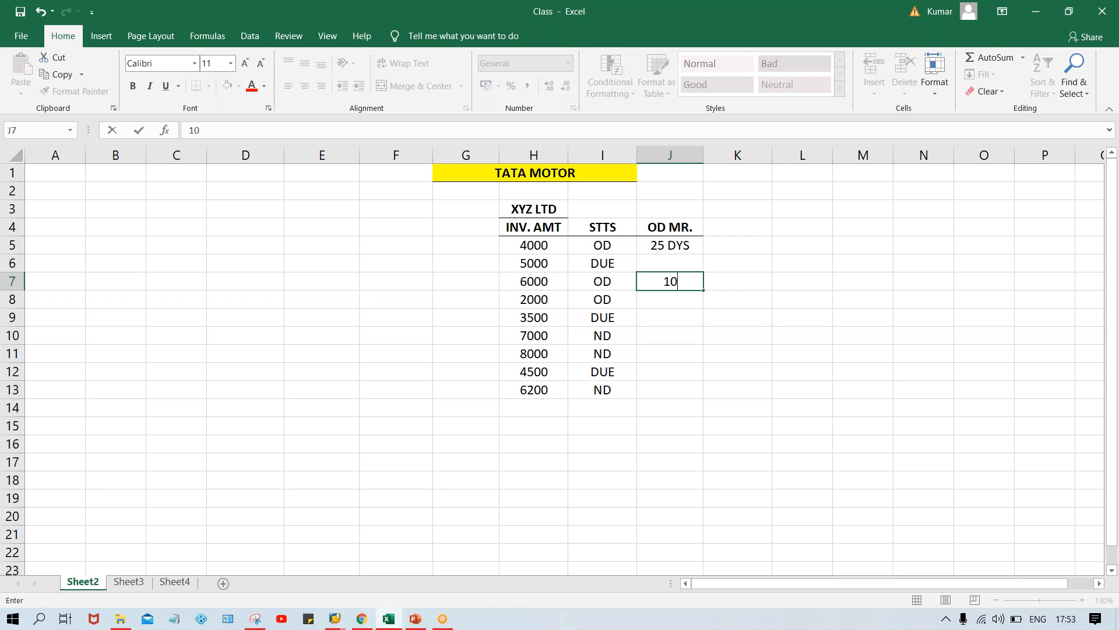
text( DYS)
key(Return)
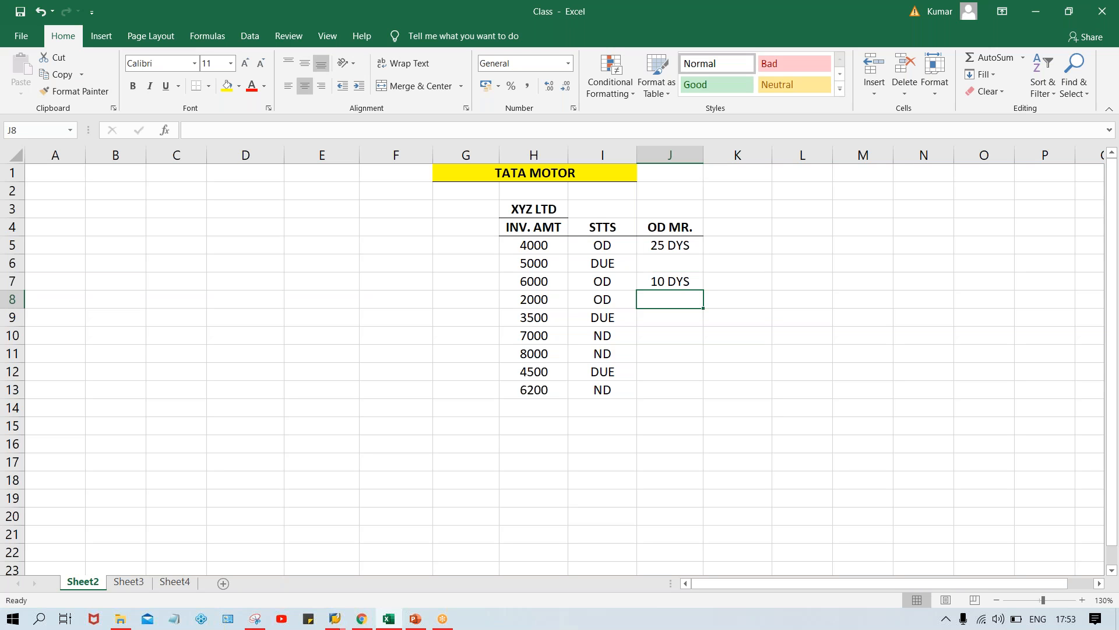
text(3 DYS)
key(Return)
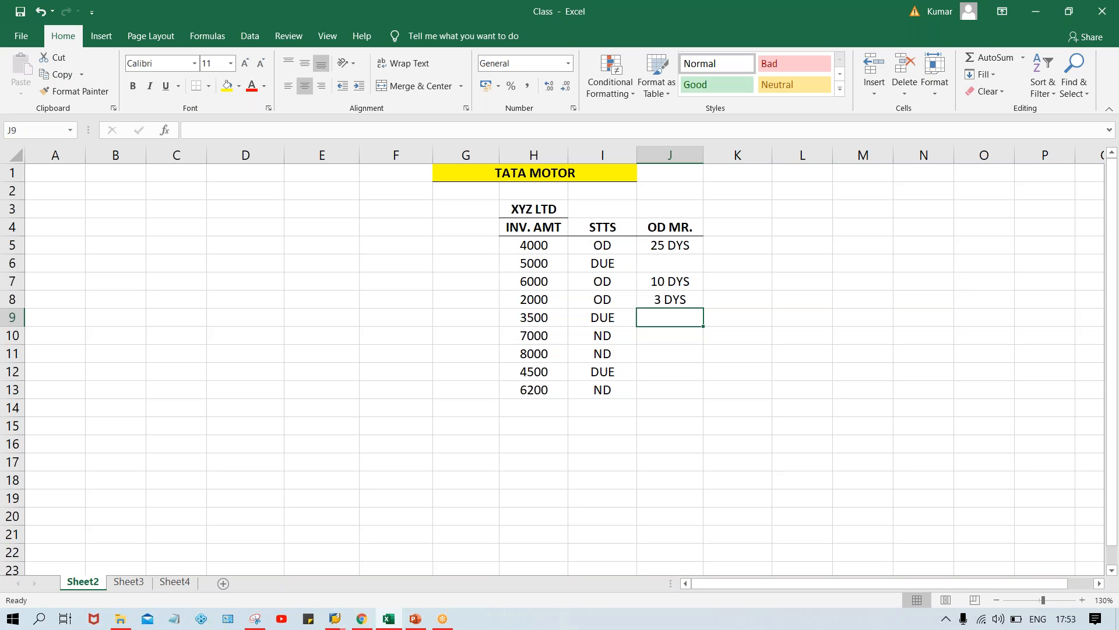
Enter 0 in J6 and J9 for the first two DUE invoices
click(668, 271)
text(0)
key(Return)
key(Down)
key(Down)
text(0)
key(Down)
key(Down)
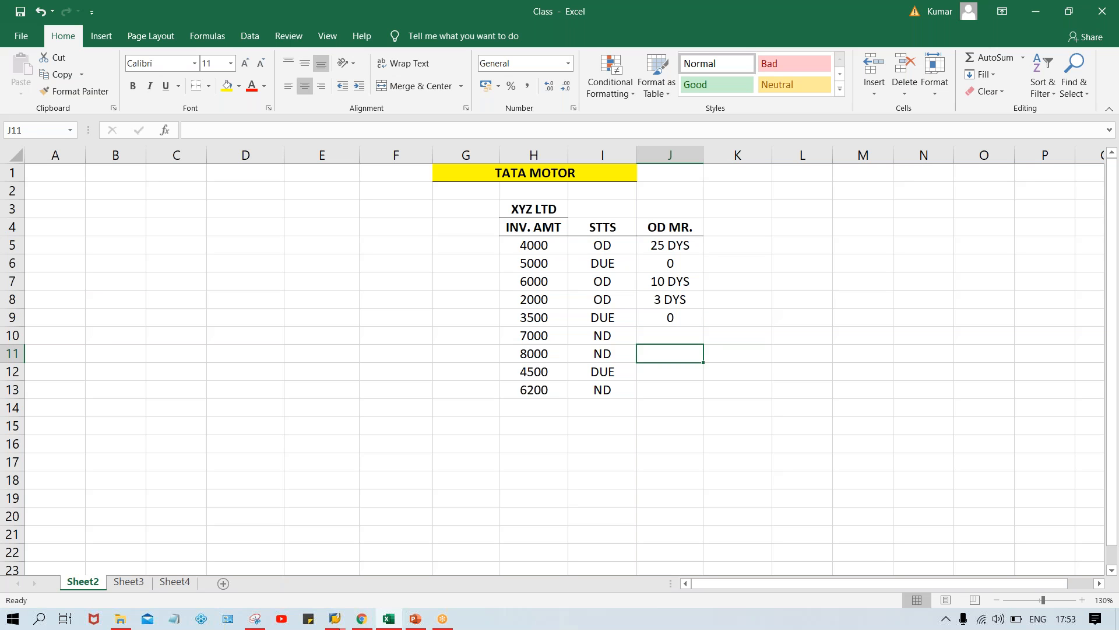
Enter -15 DYS as text in J10 for the 7000 invoice, with a leading apostrophe
key(Up)
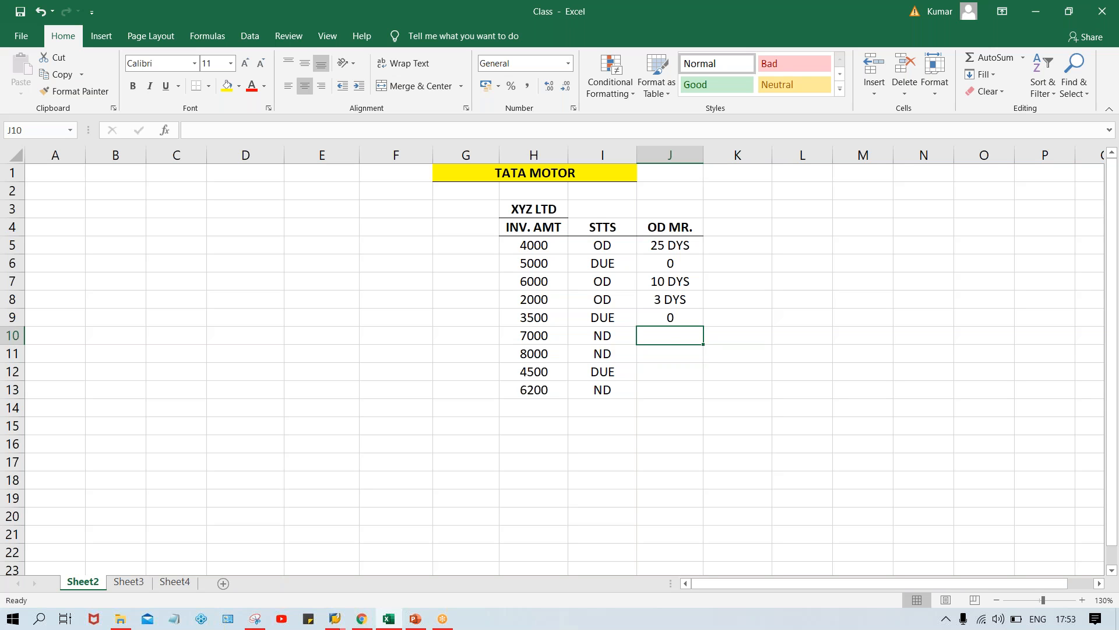
text(-15 DYS)
key(Return)
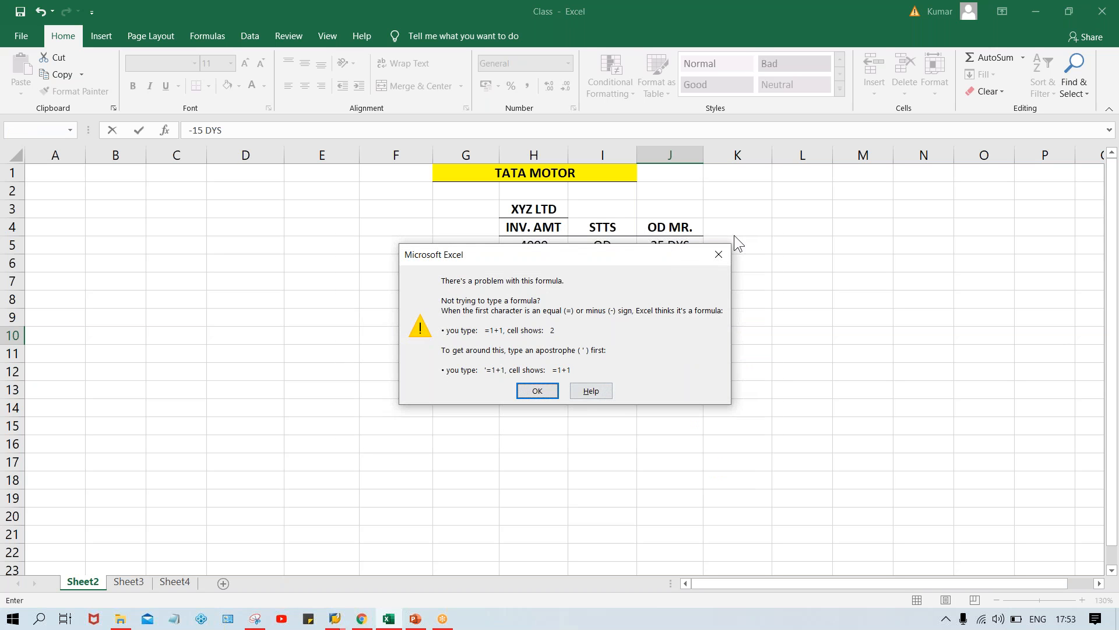
key(Return)
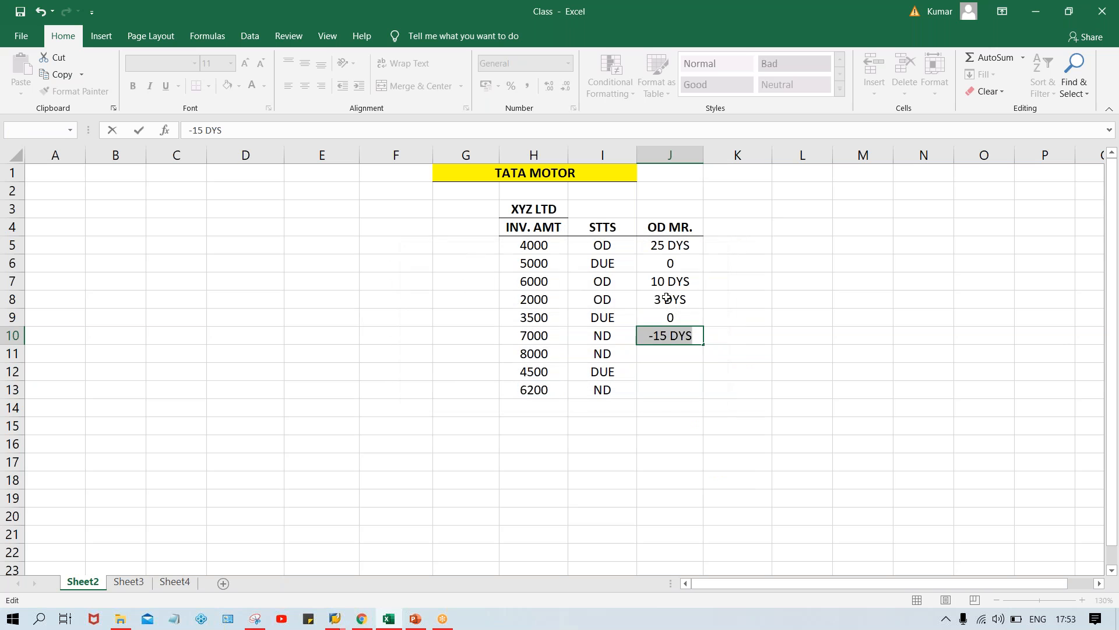
click(646, 335)
text(')
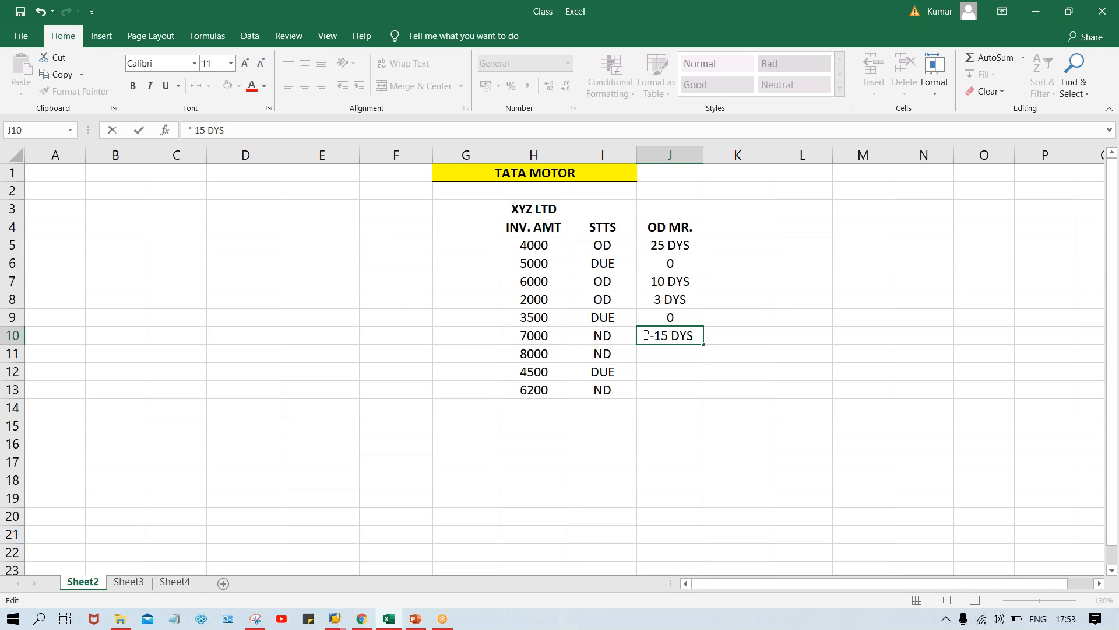
key(Return)
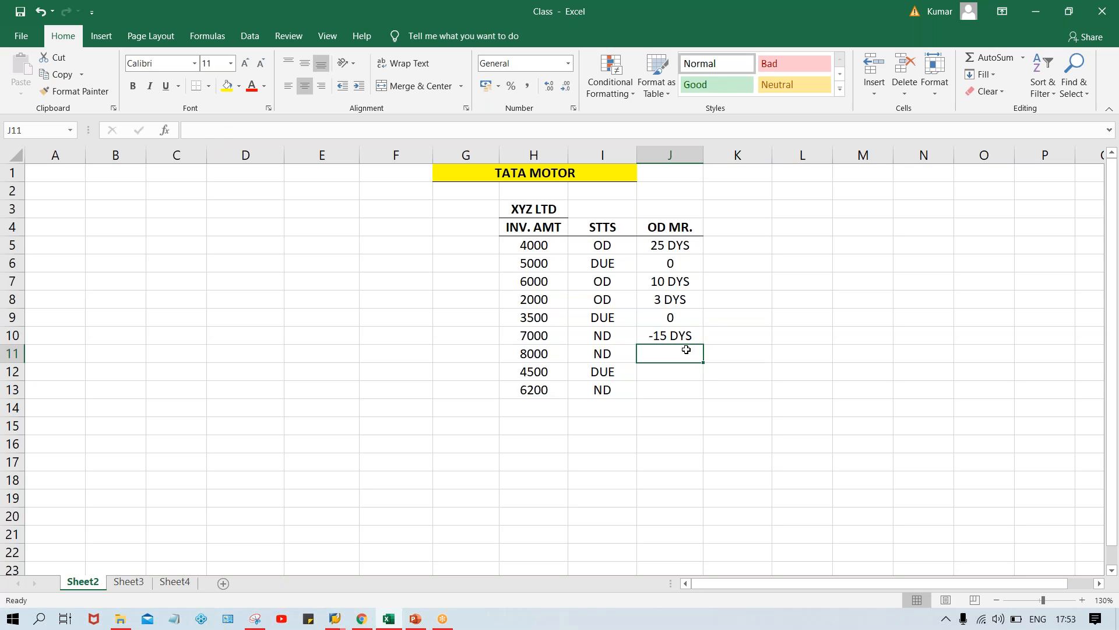
Copy the J10 entry down to J11 and change it to -10 DYS for the 8000 invoice
key(ctrl+d)
double_click(664, 354)
key(BackSpace)
text(0)
key(Return)
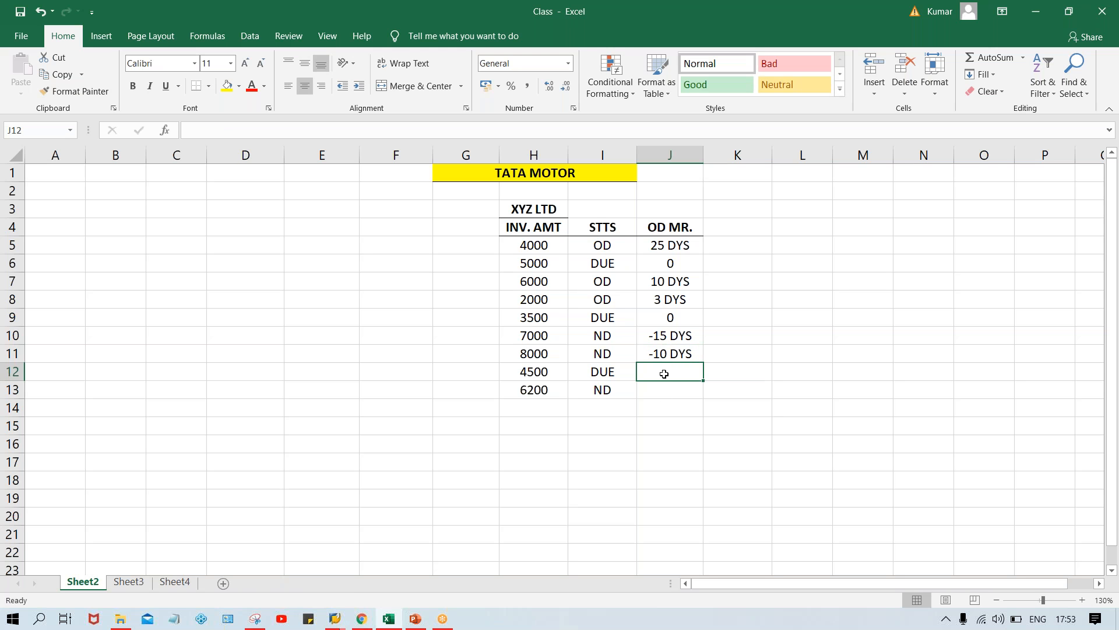
Enter 0 in J12 for the 4500 invoice and -5 DYS as text in J13 for the 6200 invoice
text(0)
key(Return)
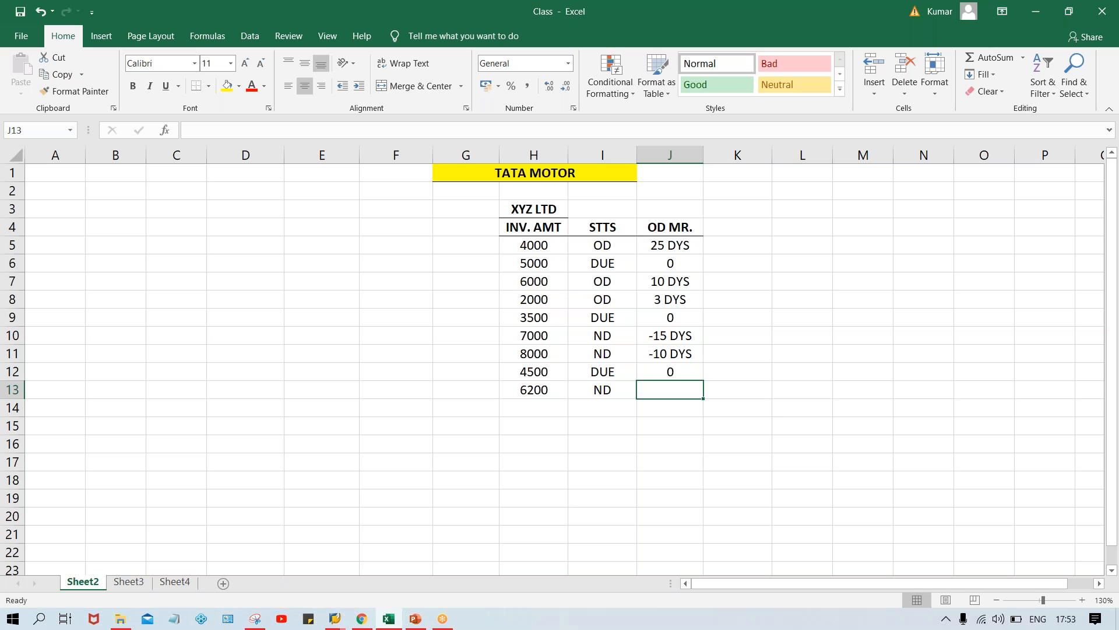
text(')
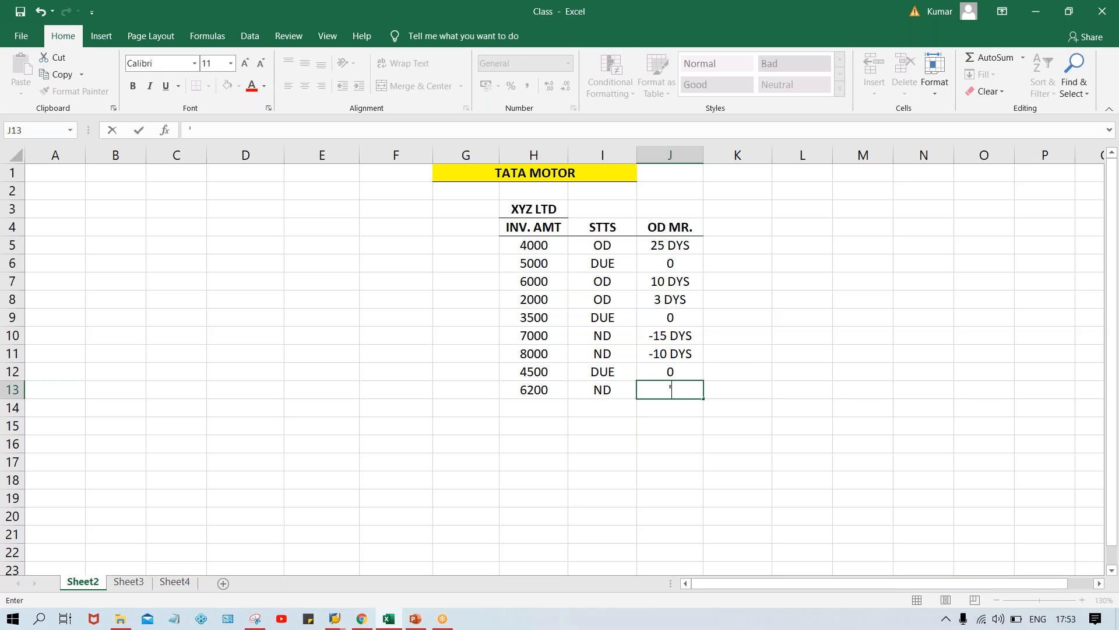
text(-5 DYS)
key(Return)
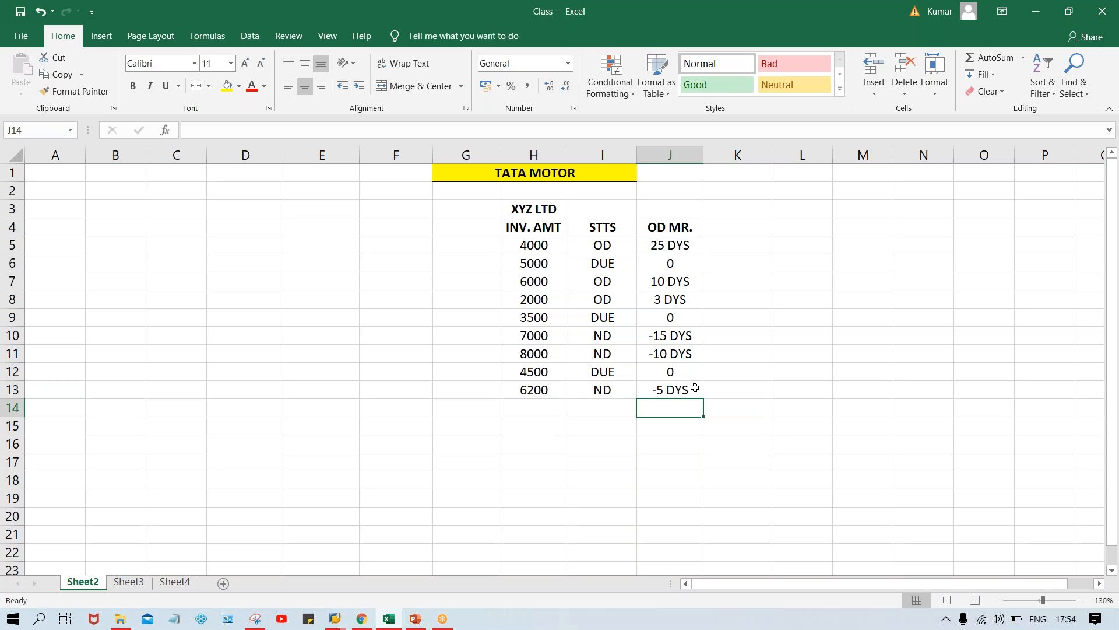
click(672, 336)
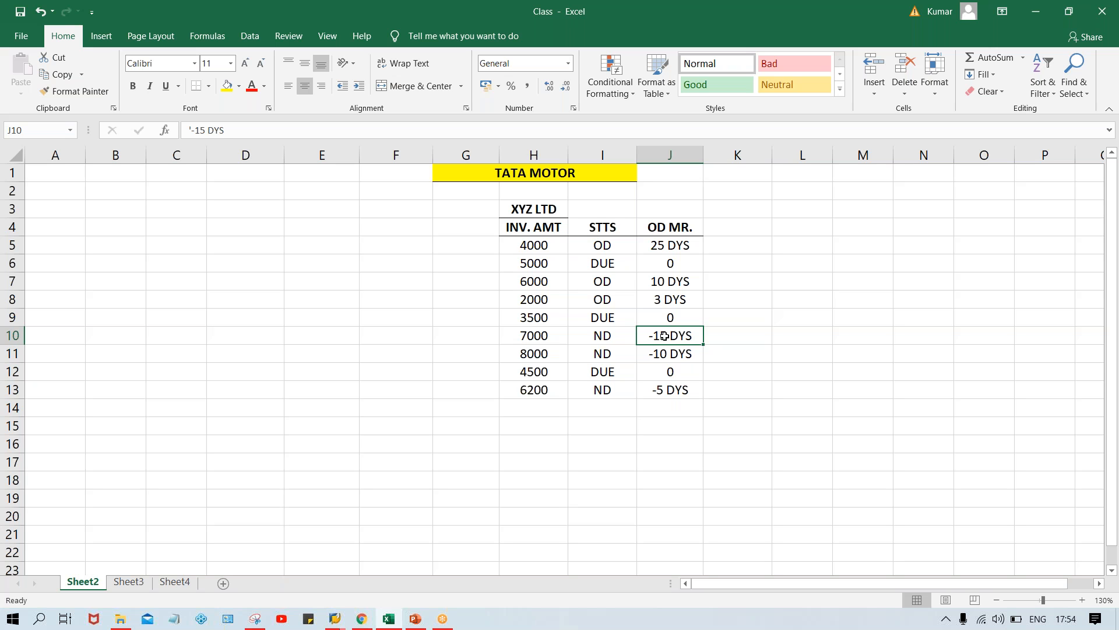
click(606, 343)
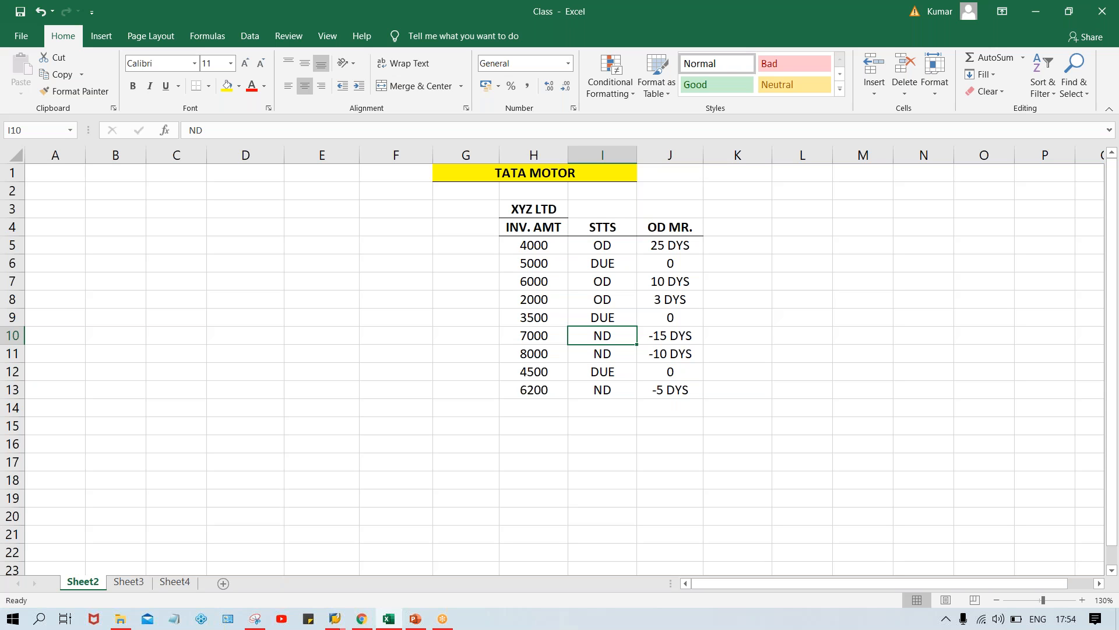
click(679, 339)
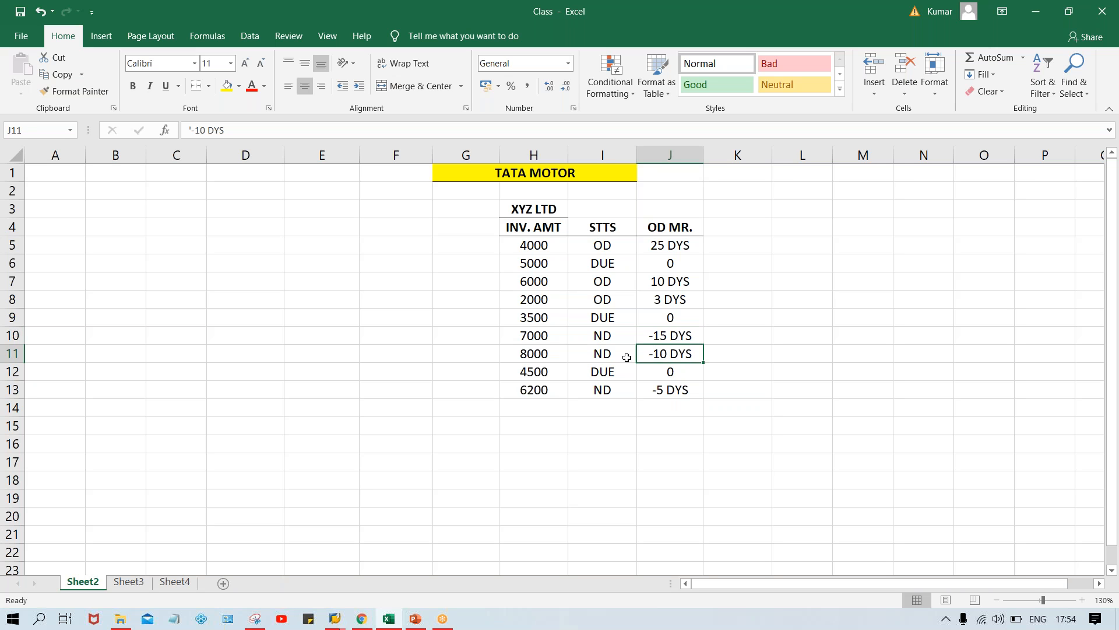
click(671, 408)
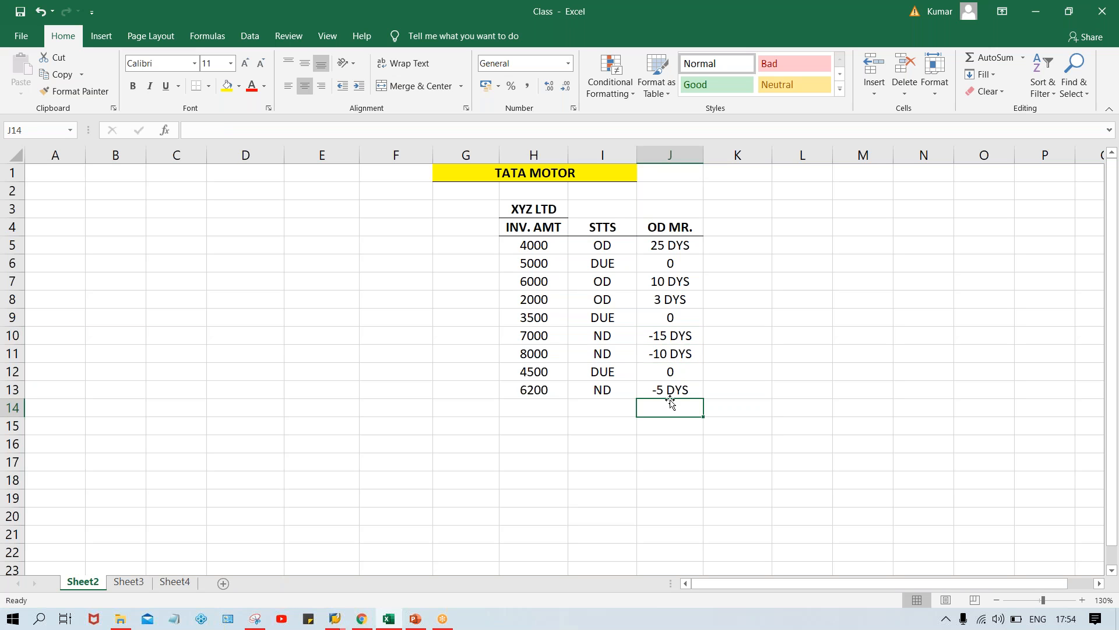
click(657, 389)
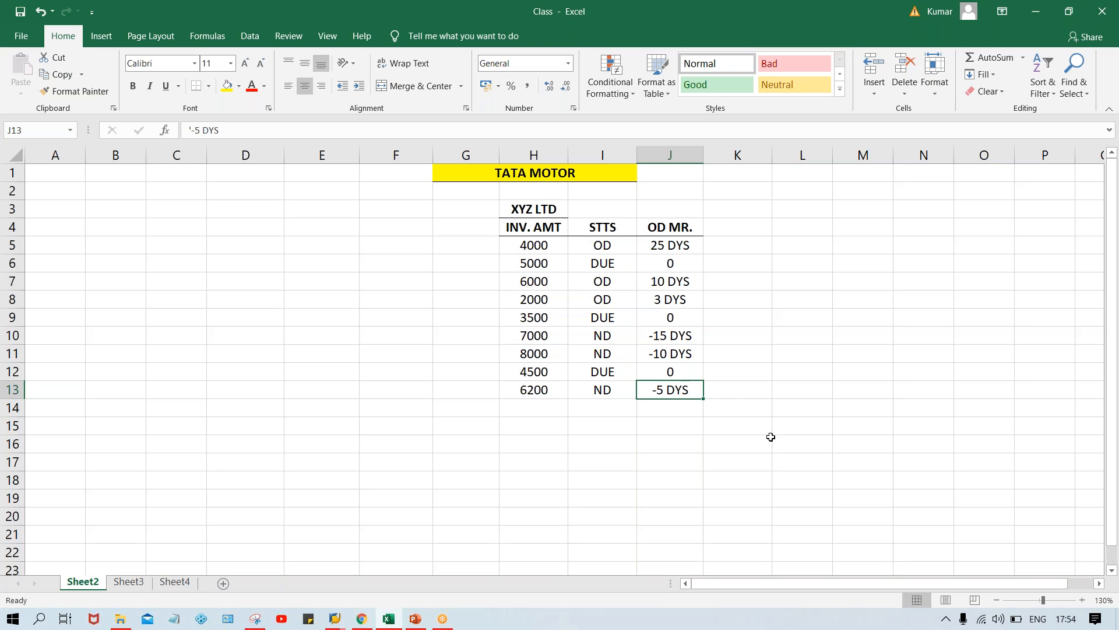
click(560, 209)
drag(559, 209, 640, 207)
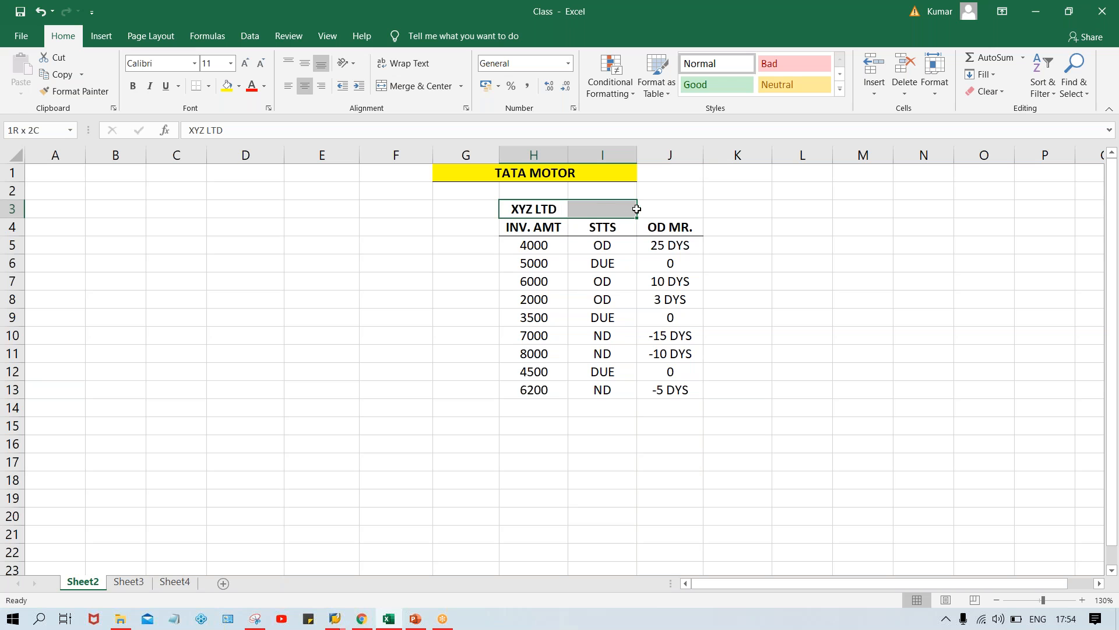
Move the table range H4:J13 one column over so that it starts in G4
click(534, 245)
drag(533, 227, 674, 386)
key(ctrl+c)
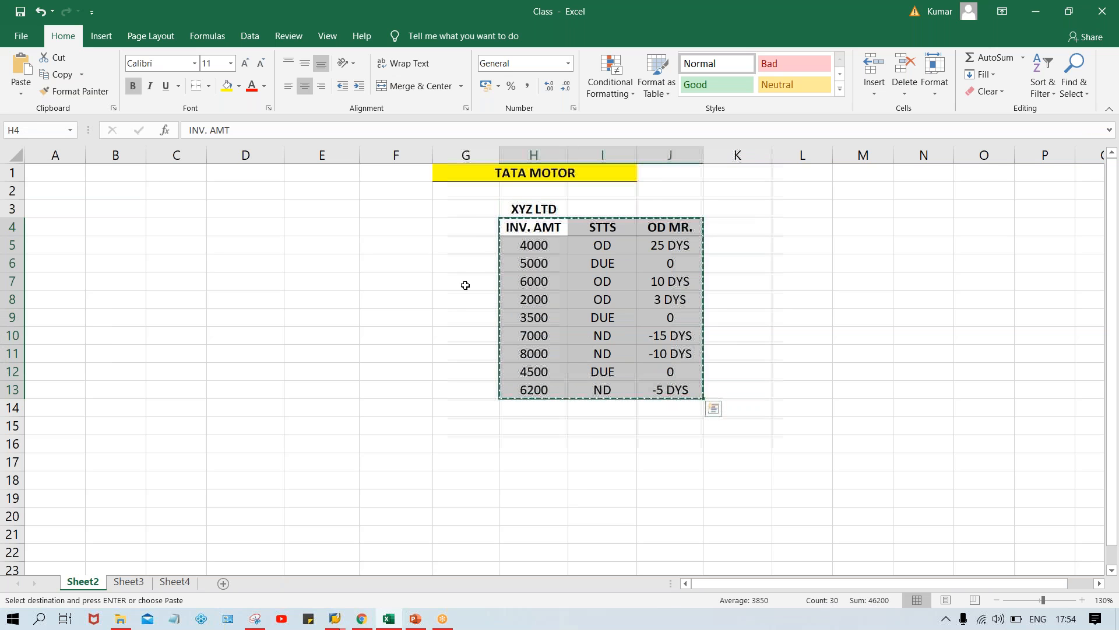
click(463, 224)
key(ctrl+v)
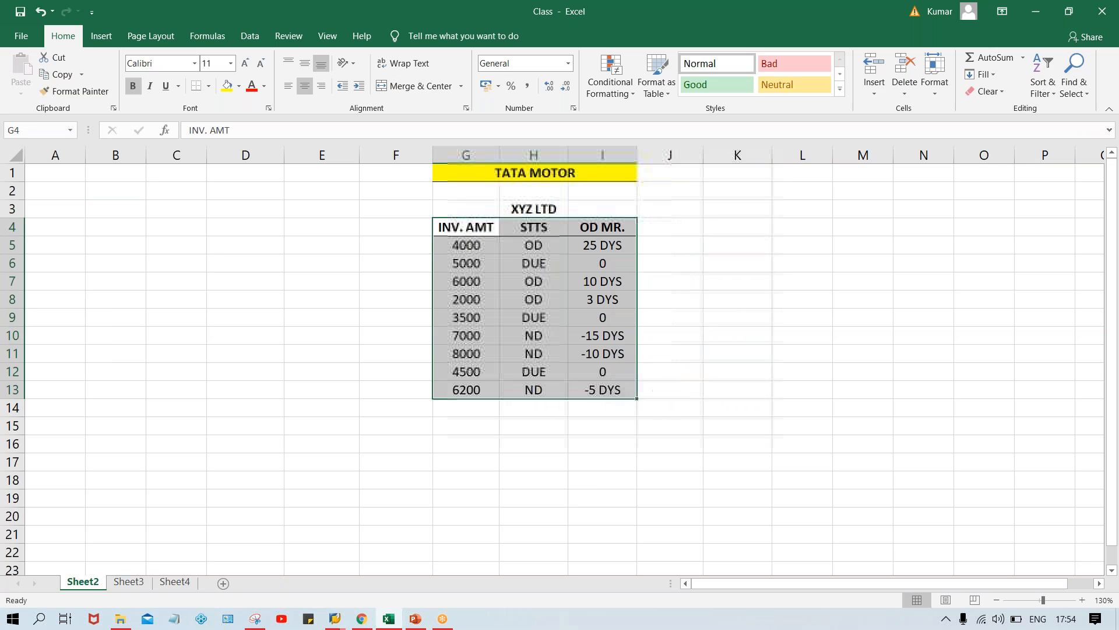
Fill the 4000 invoice row, G5:I5, with yellow
click(668, 260)
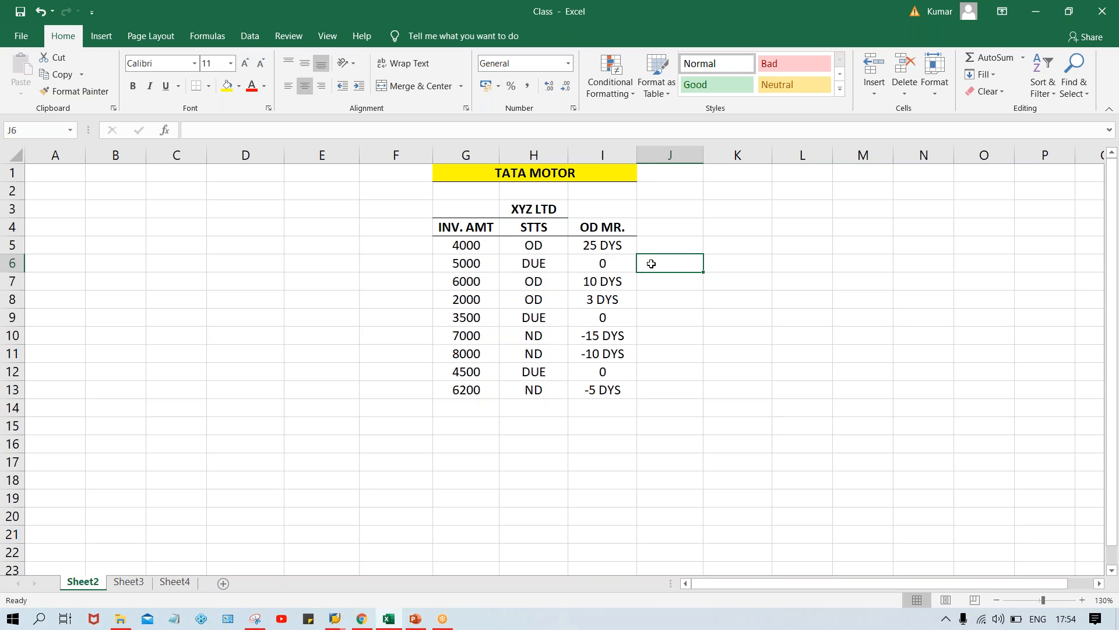
click(614, 245)
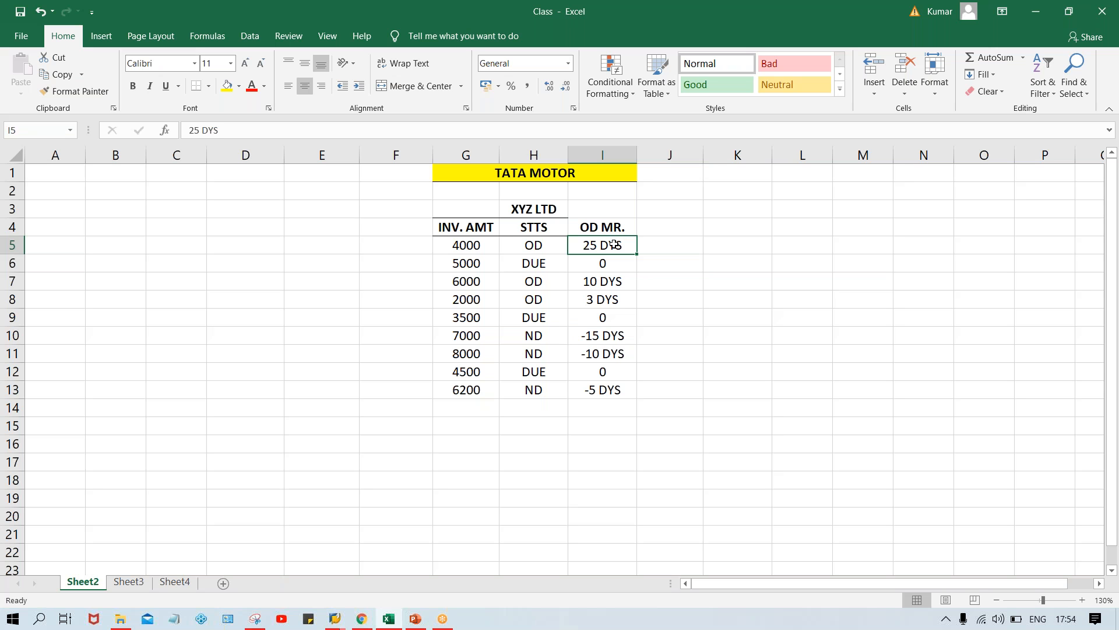
click(227, 86)
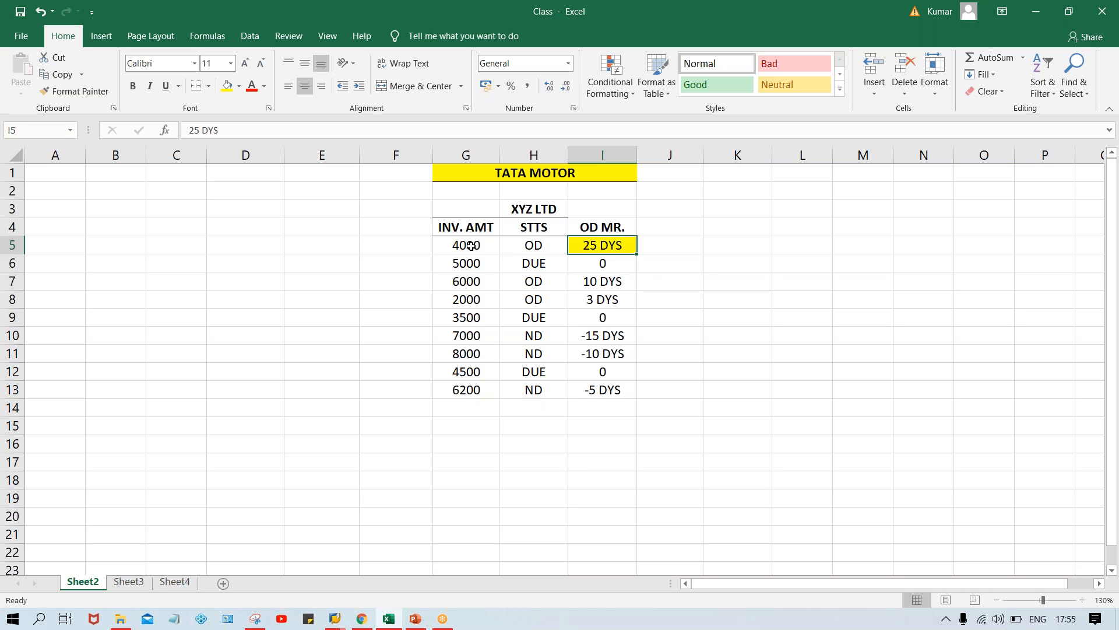
drag(471, 246, 600, 246)
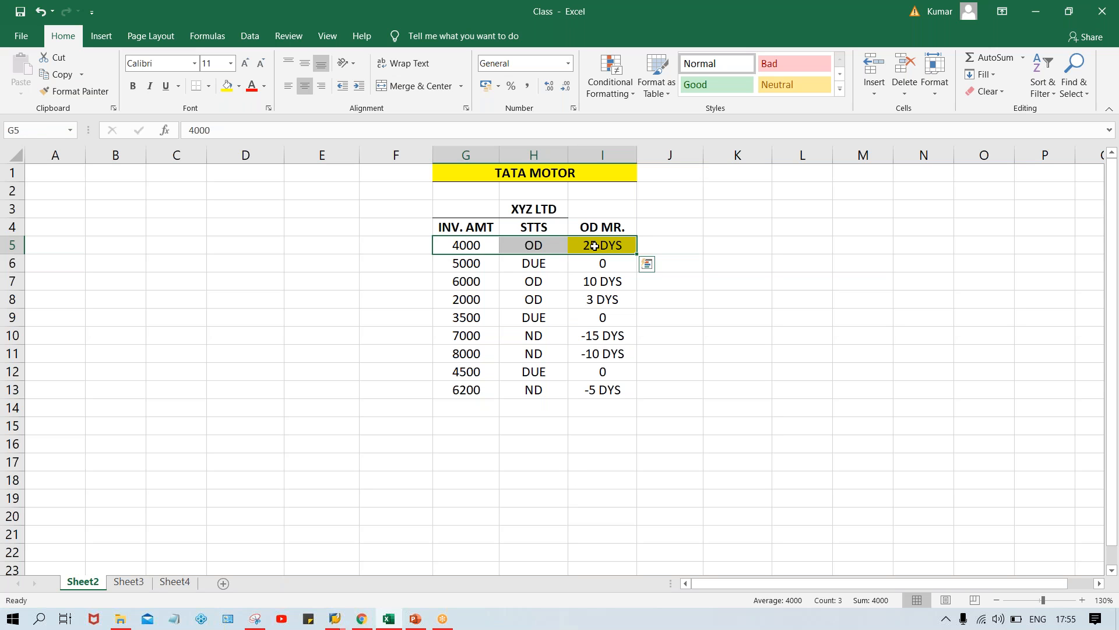
click(227, 86)
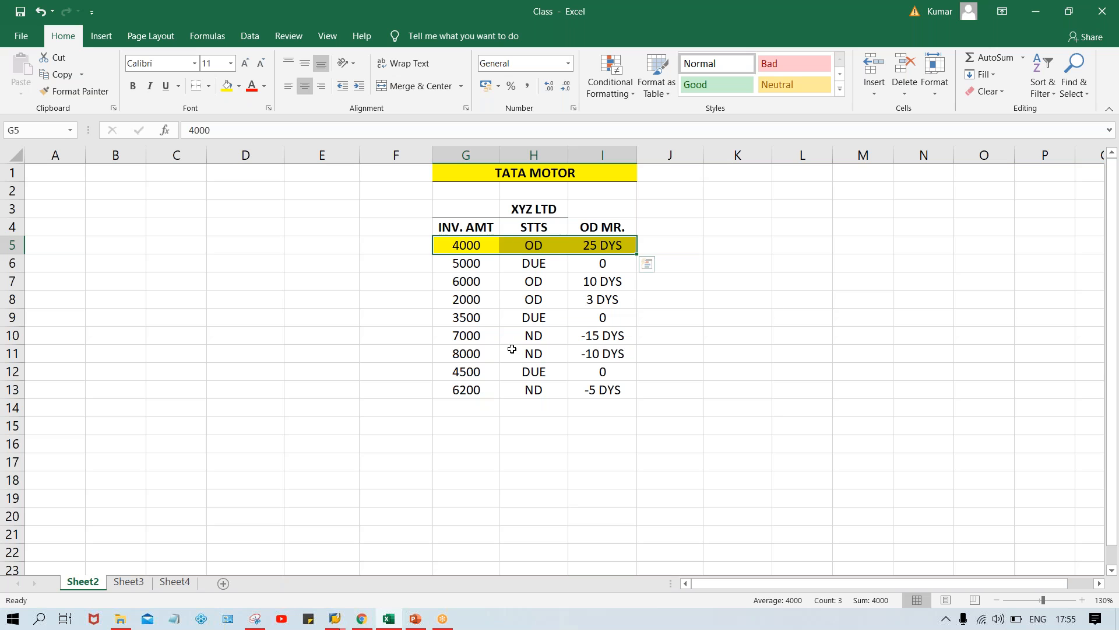
Add the heading GRC DAY in J4, in bold with a bottom border
click(653, 228)
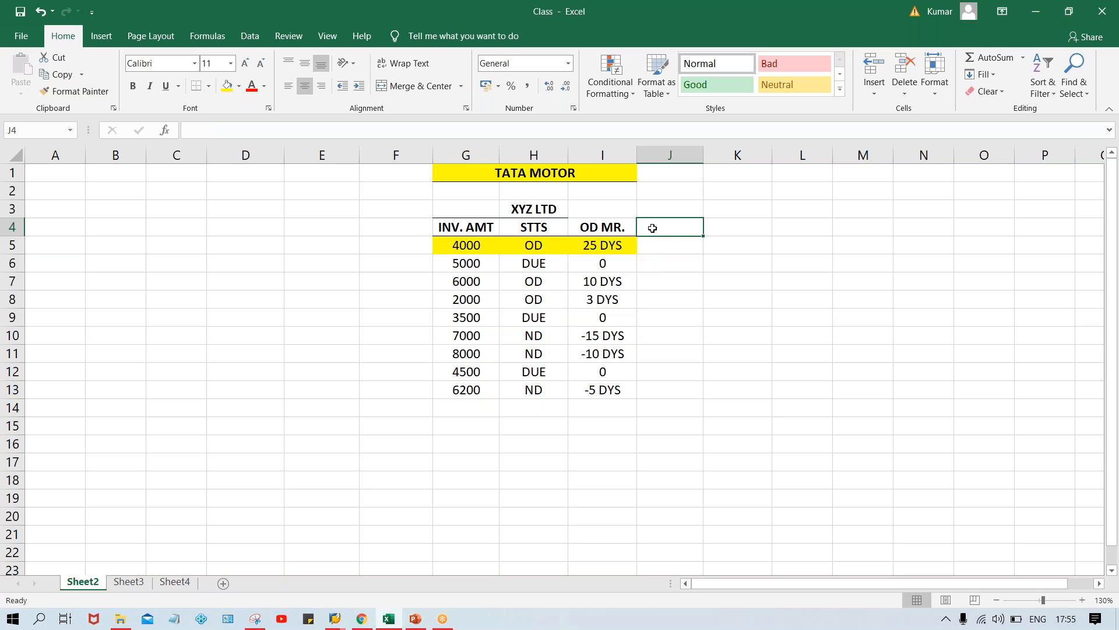
text(GRC )
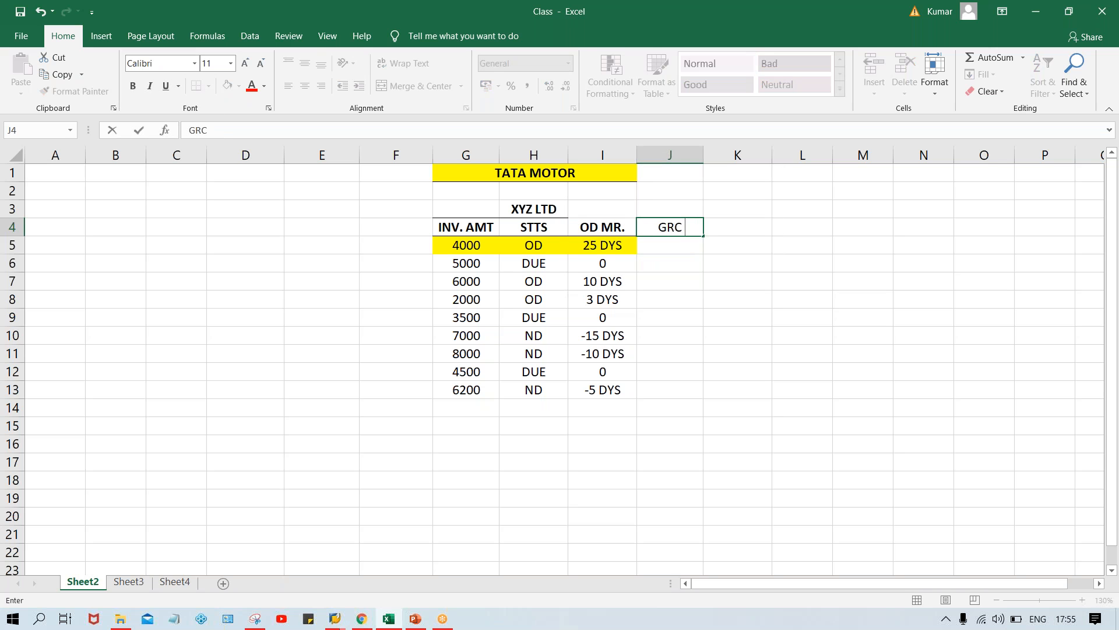
text(DAY)
key(Return)
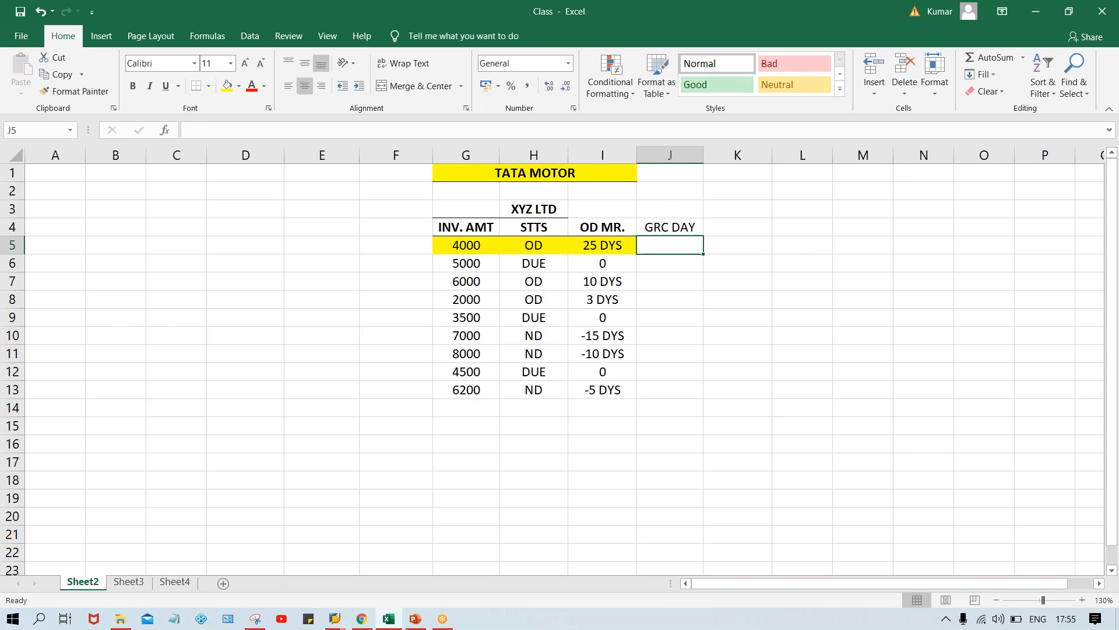
key(Up)
key(ctrl+b)
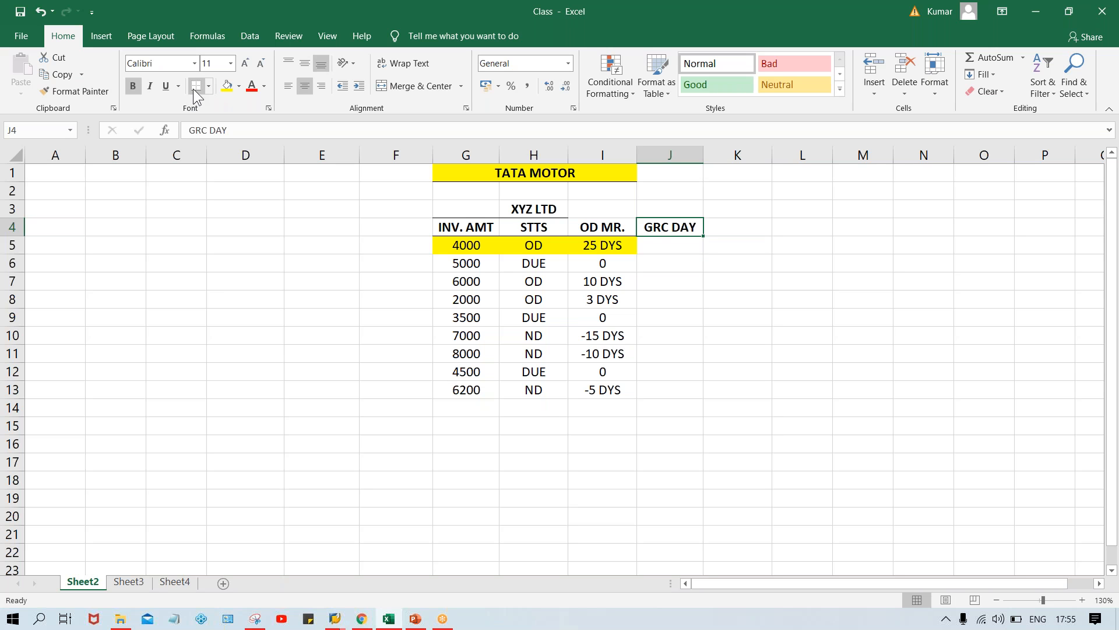
Enter 5 DYS in J5 and fill it down through J13
click(657, 251)
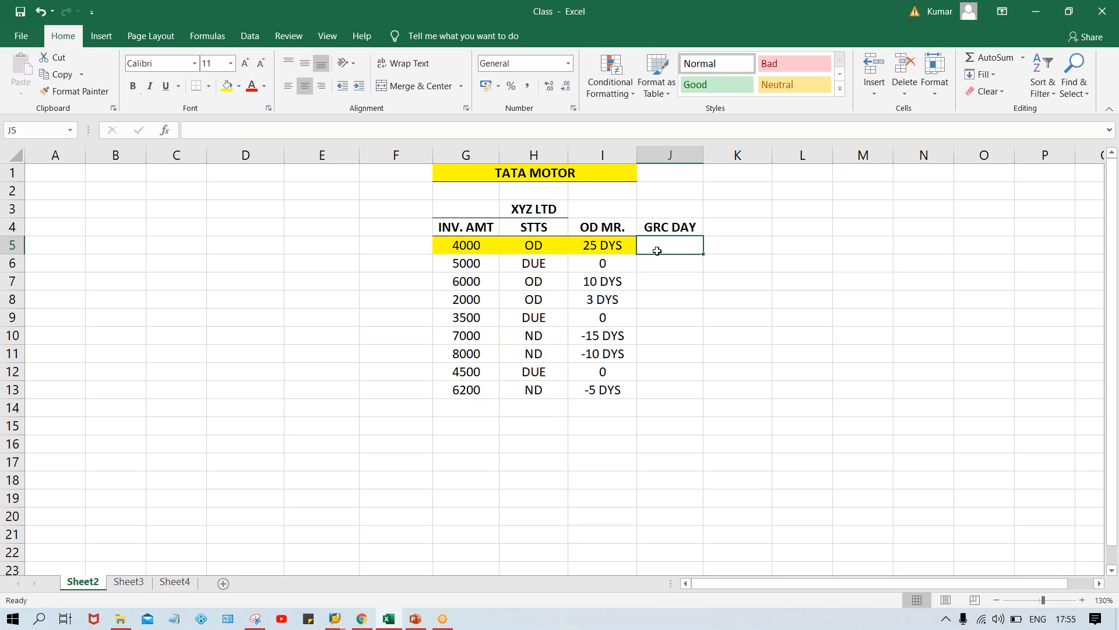
text(5)
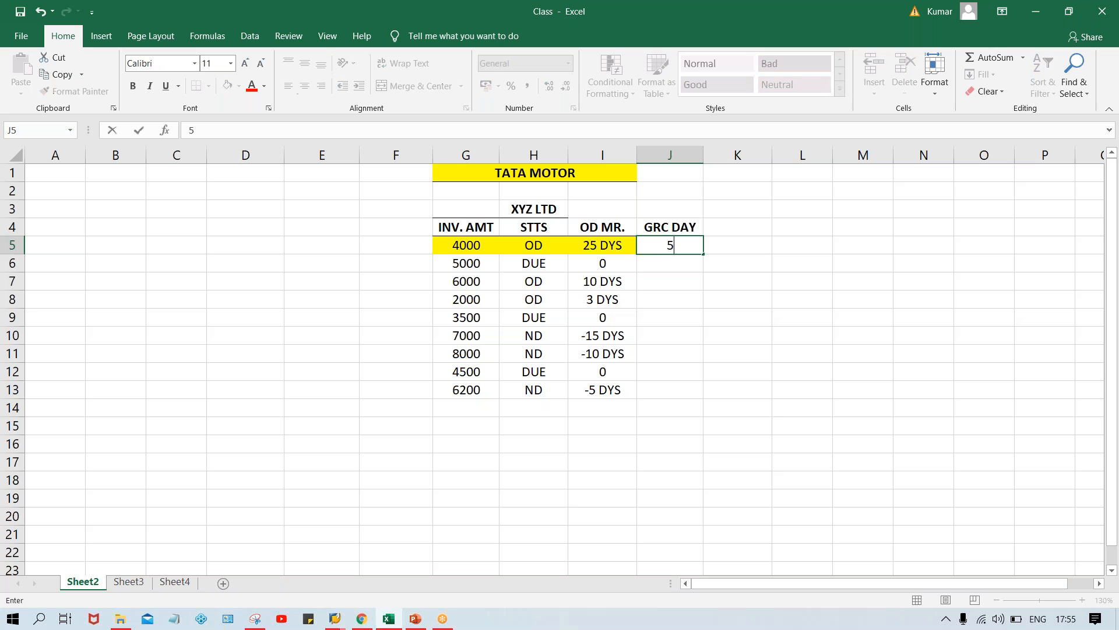
text( DYS)
key(Return)
click(672, 245)
drag(673, 245, 656, 386)
key(ctrl+d)
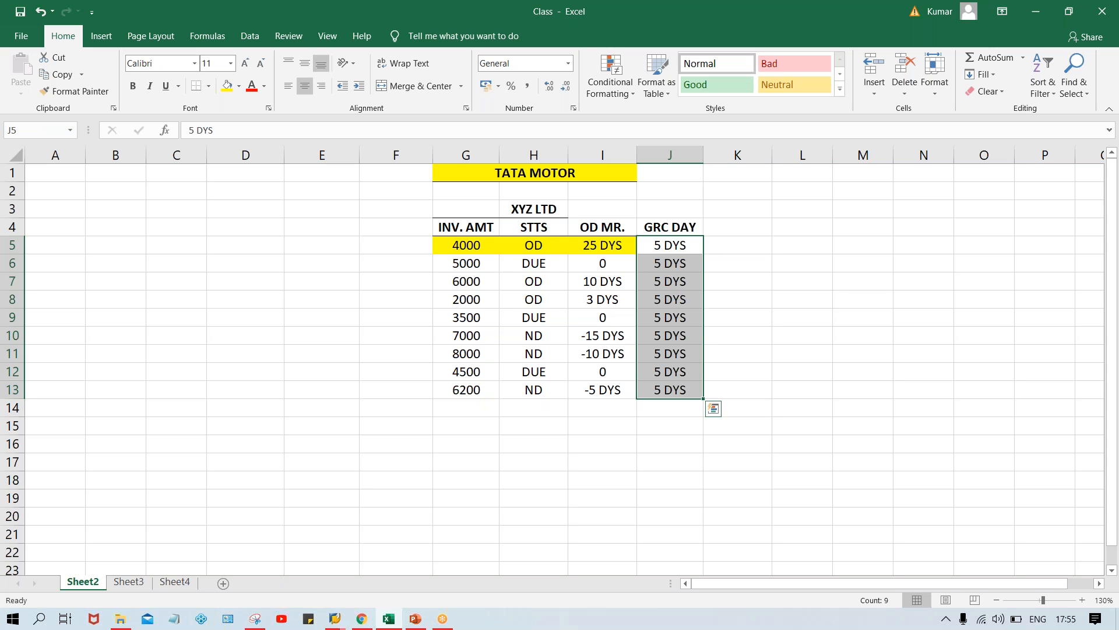
click(837, 258)
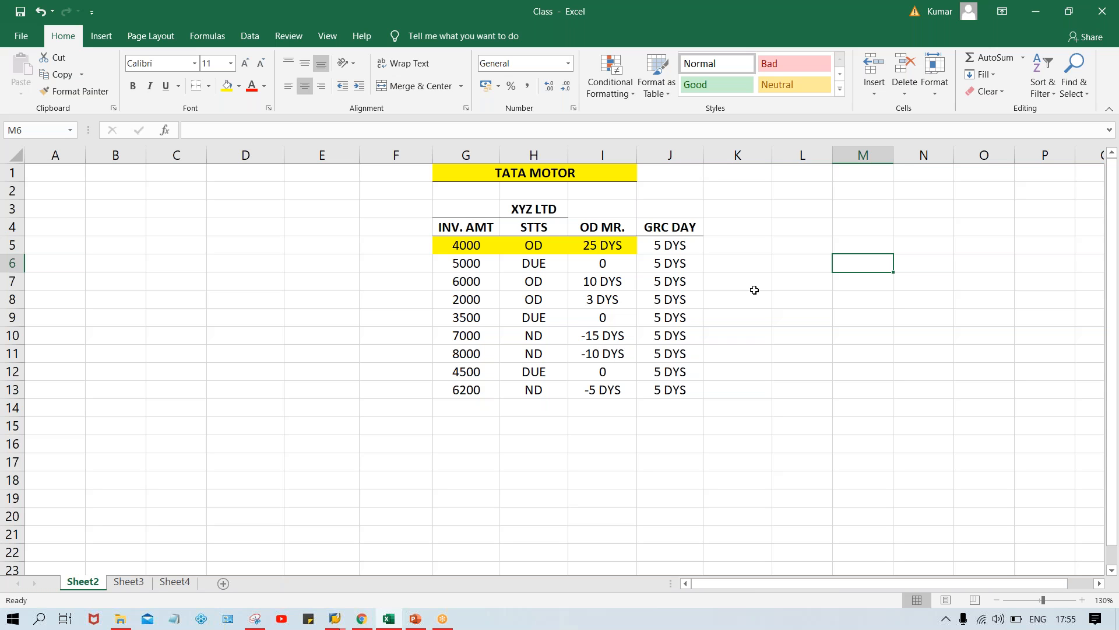
Highlight the 4000 and 6000 invoice rows, G5:J5 and G7:J7, in yellow including the GRC DAY column
click(657, 245)
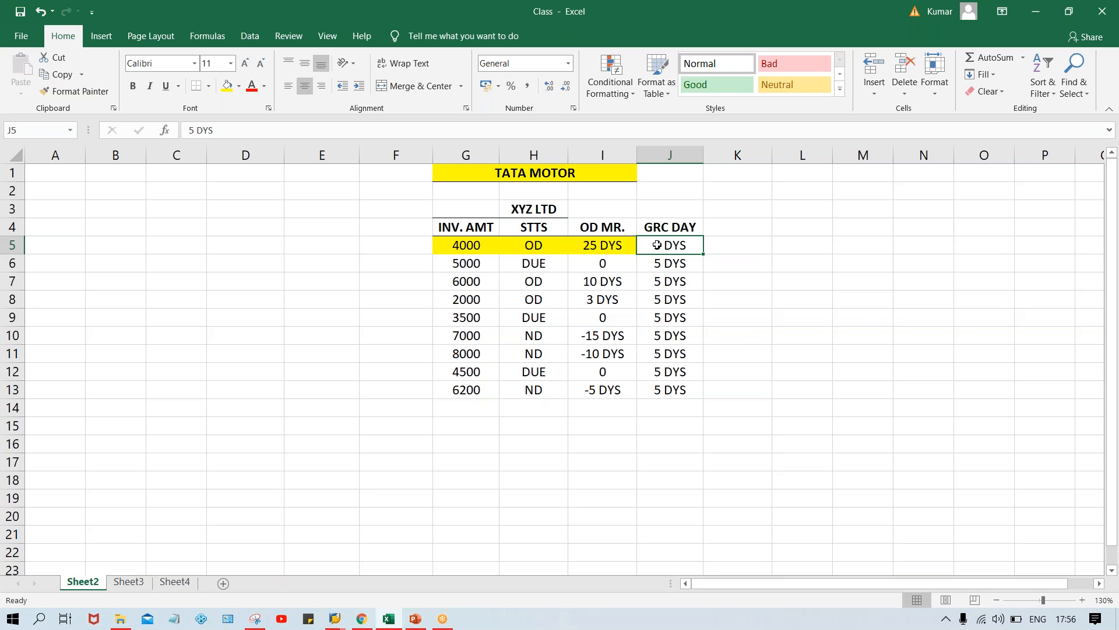
click(484, 245)
drag(499, 243, 680, 251)
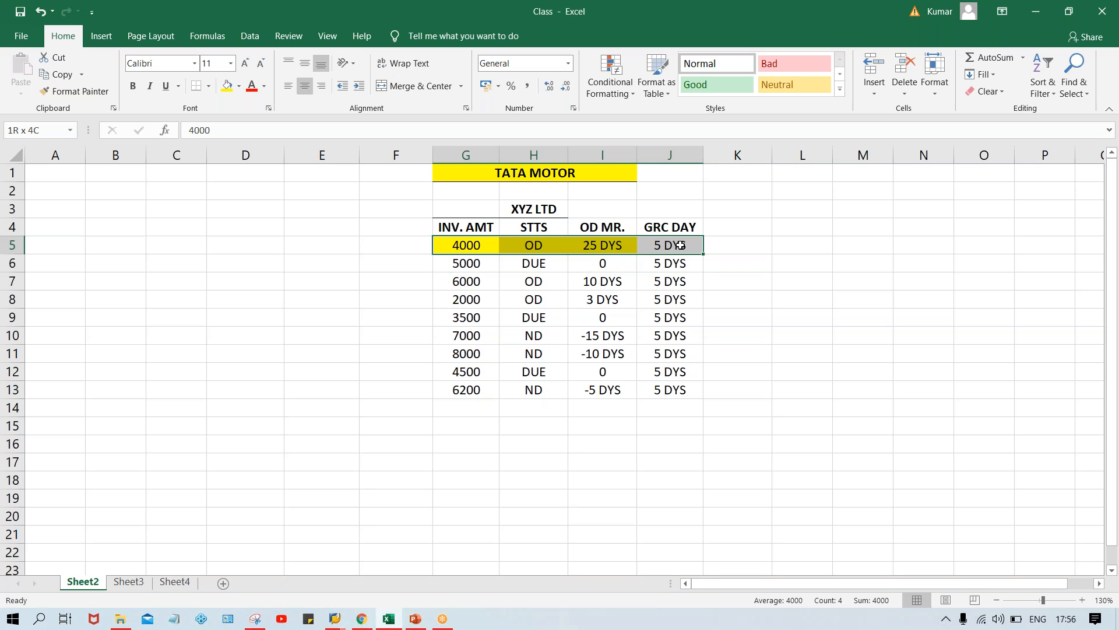
click(227, 86)
click(752, 395)
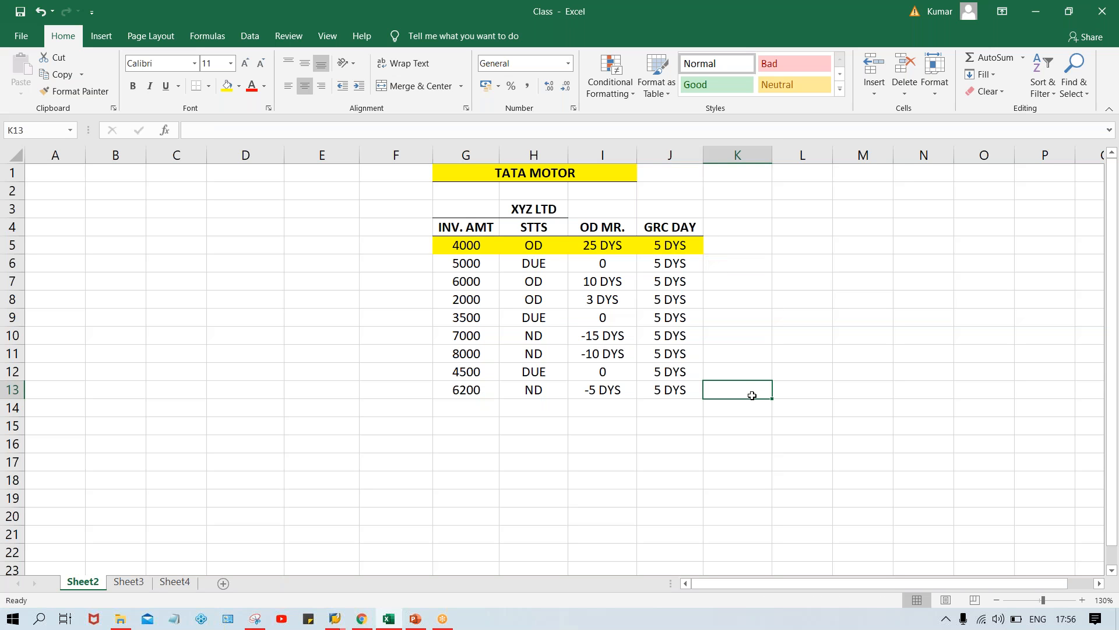
drag(462, 279, 654, 283)
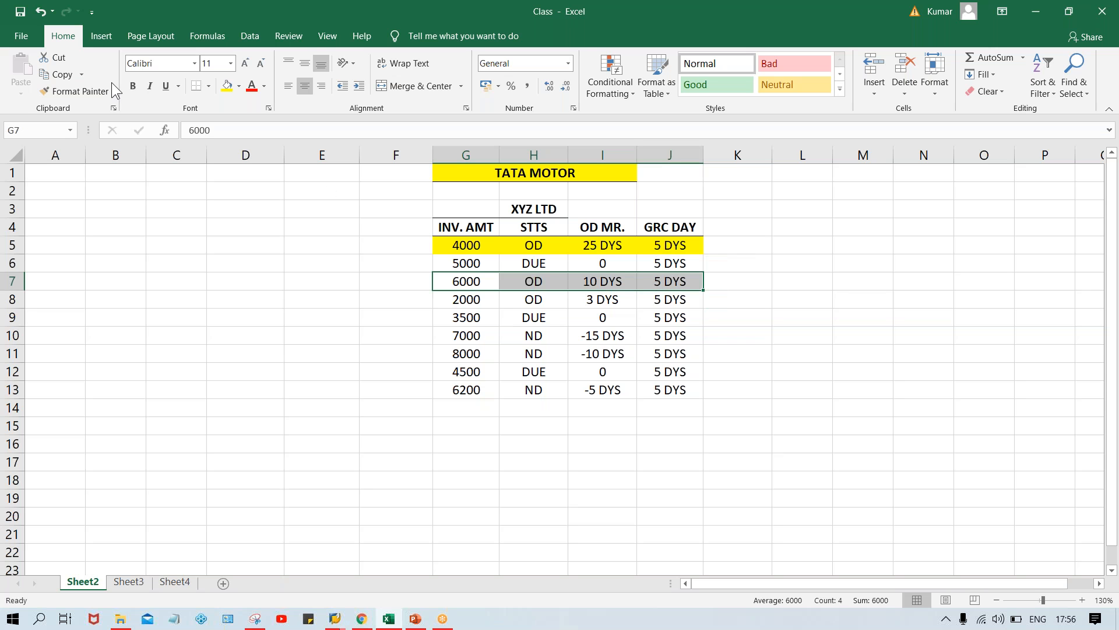
click(227, 86)
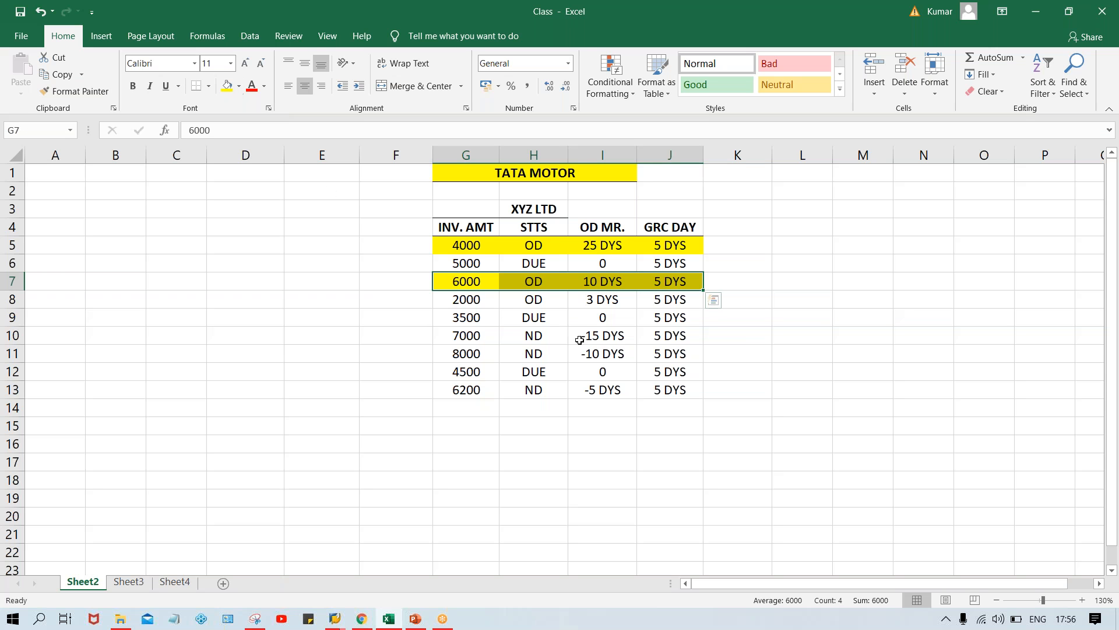
Enter REMIND. in K5 and K7, beside the highlighted 4000 and 6000 invoice rows
click(806, 382)
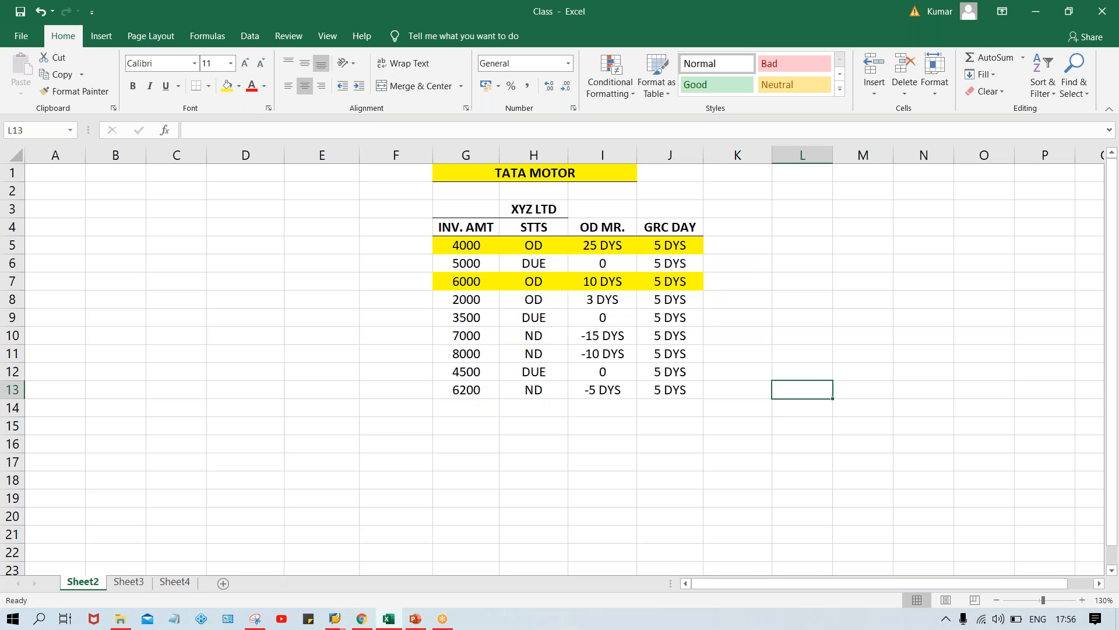
click(745, 248)
text(R)
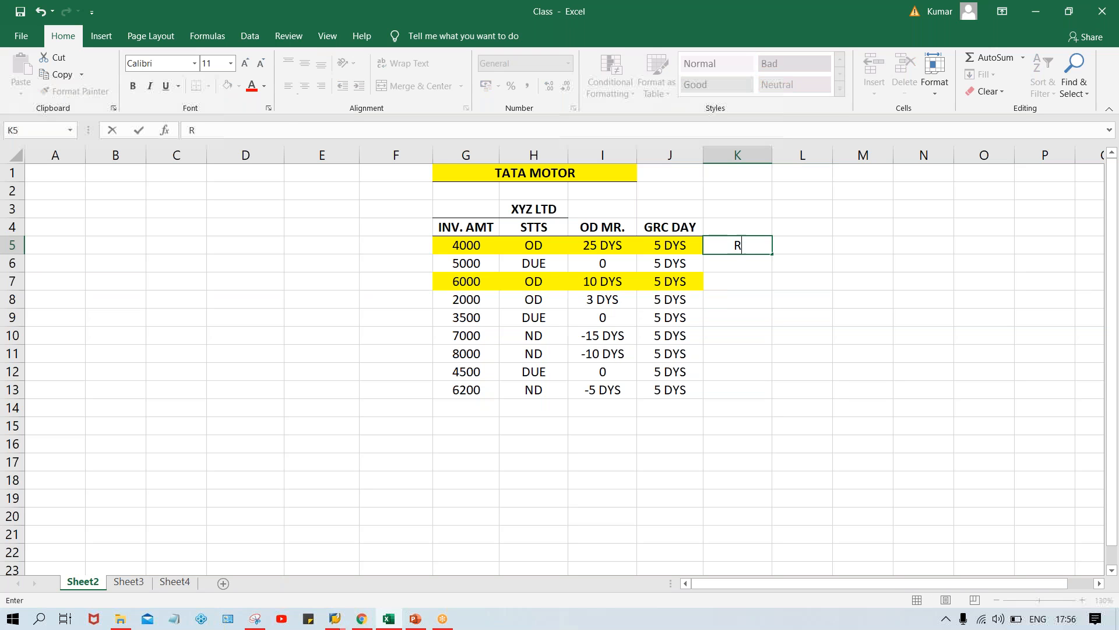
text(EMINDR)
key(BackSpace)
key(BackSpace)
key(BackSpace)
text(ND.)
key(Return)
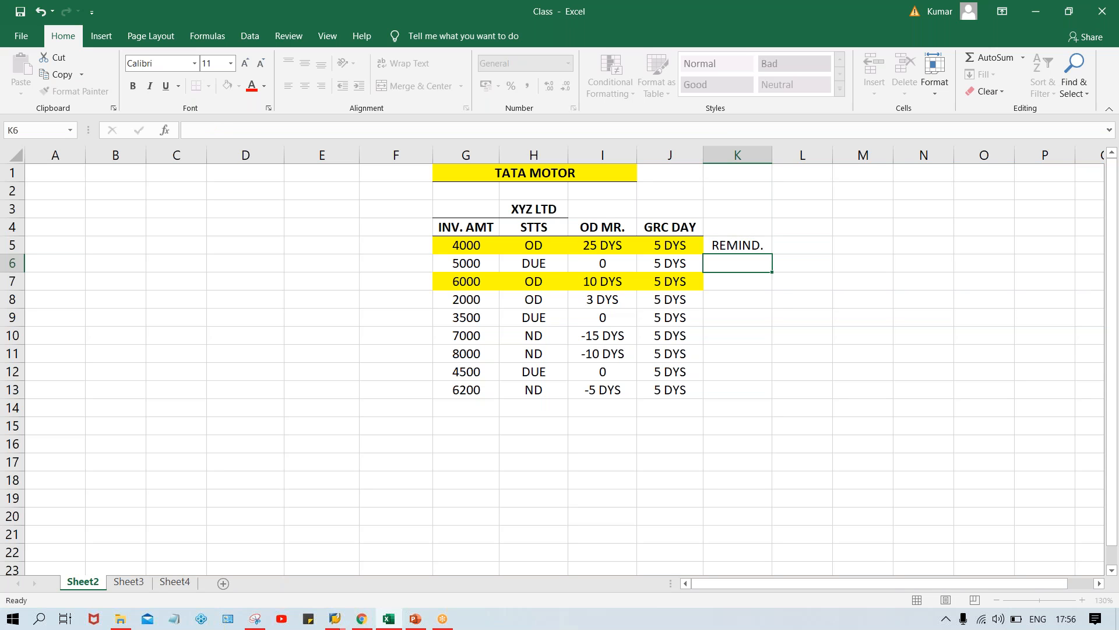
key(Down)
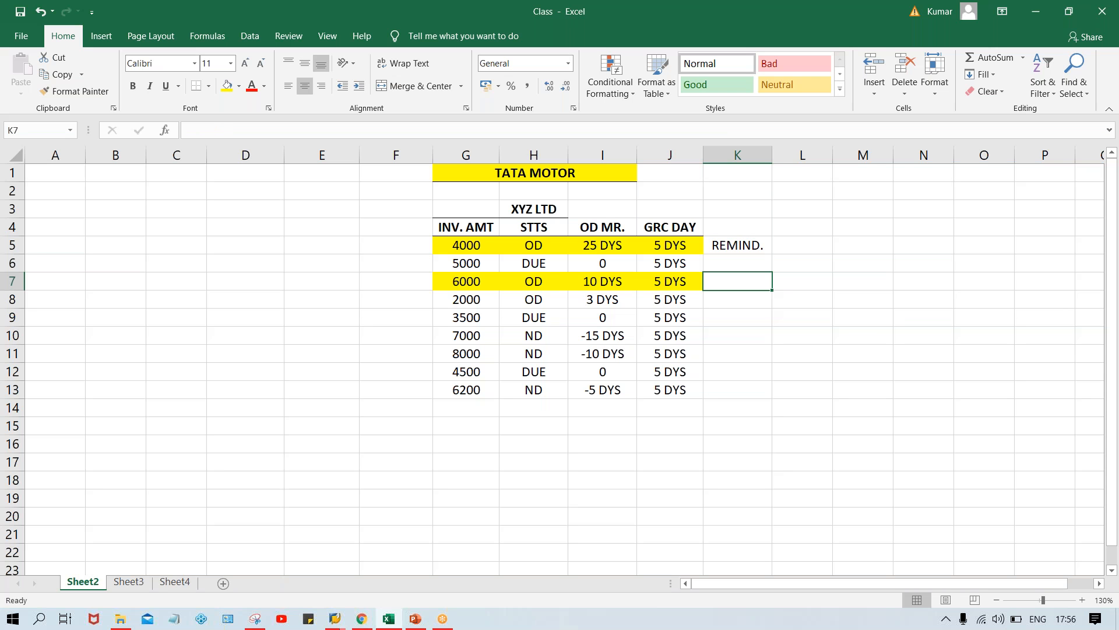
text(REMIND.)
key(Return)
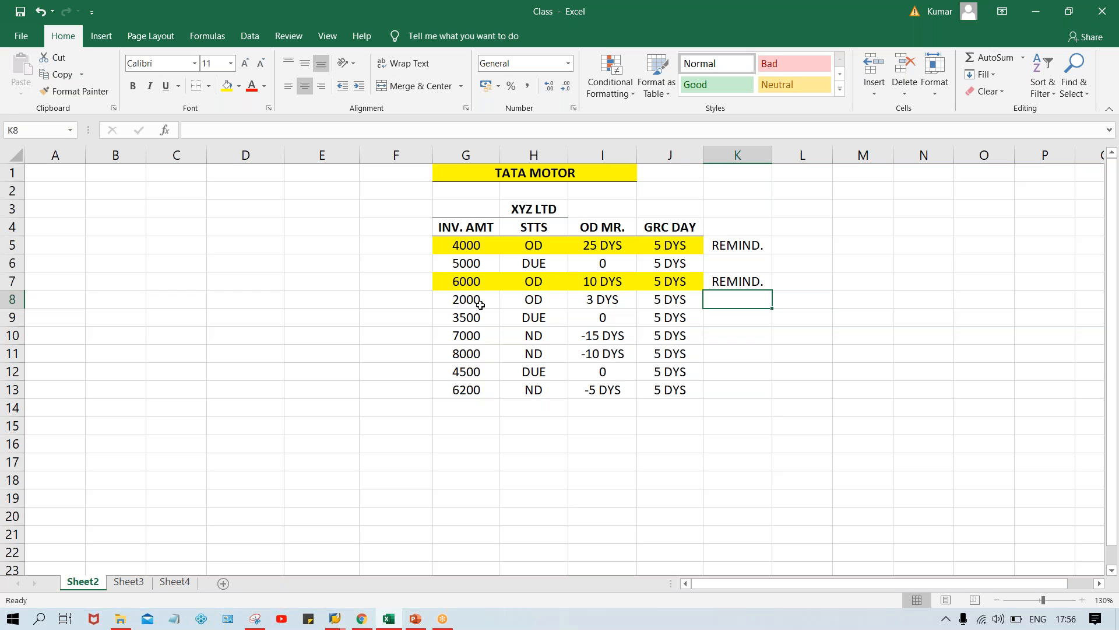
drag(476, 304, 656, 308)
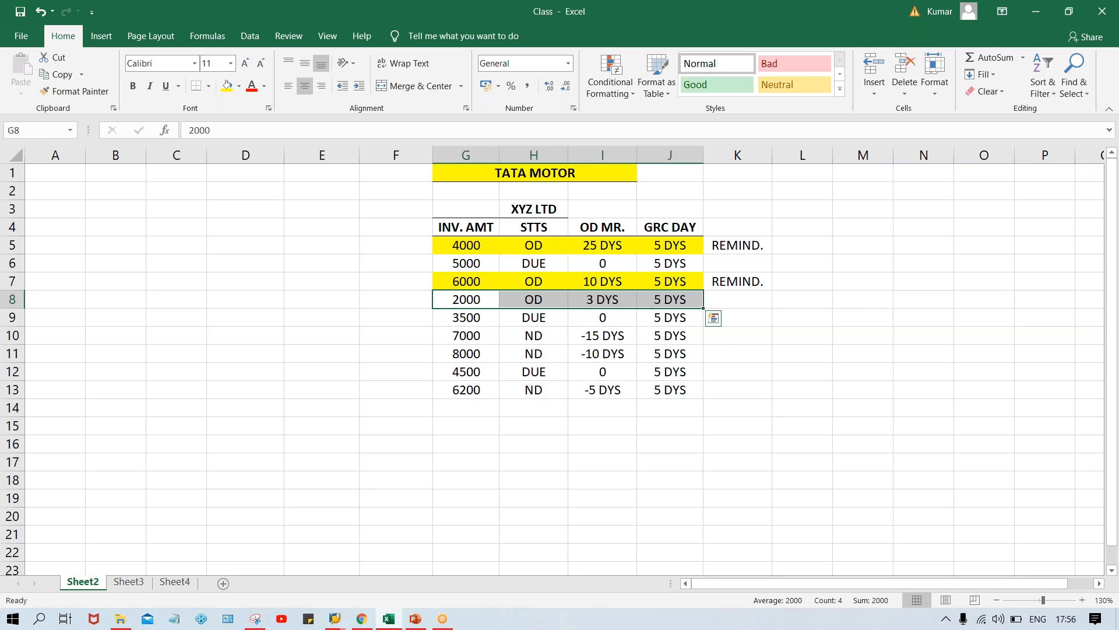
click(667, 300)
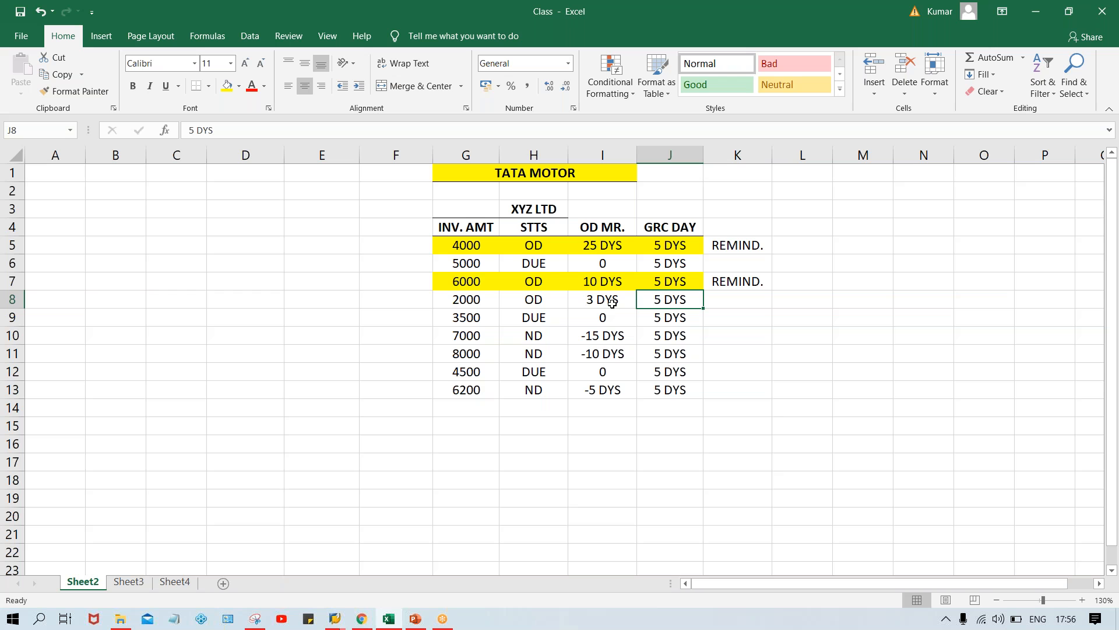
click(735, 247)
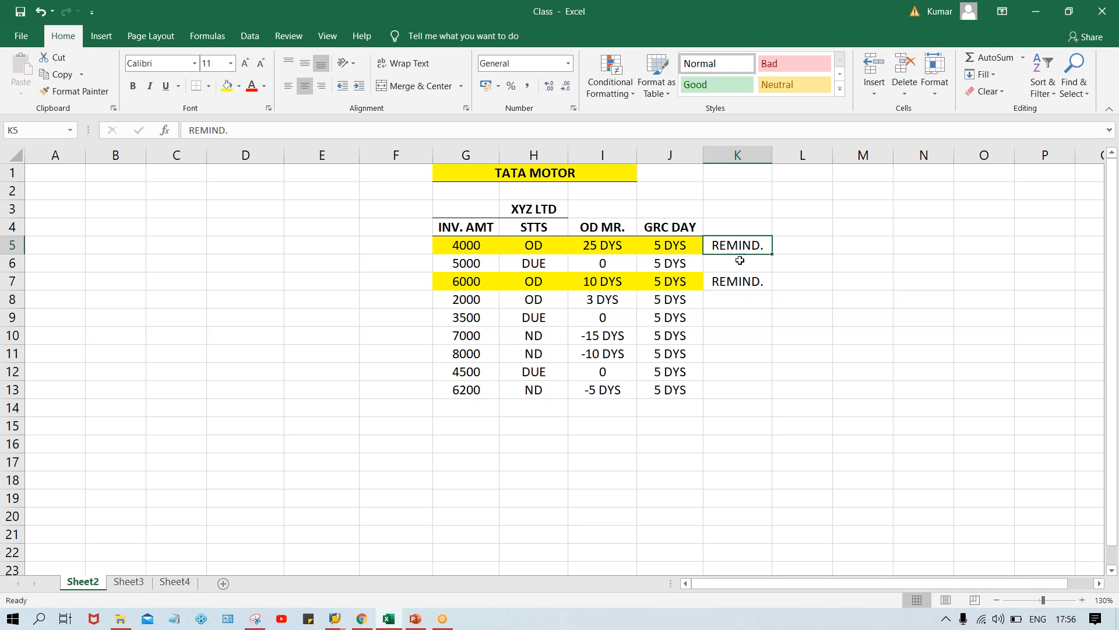
click(742, 289)
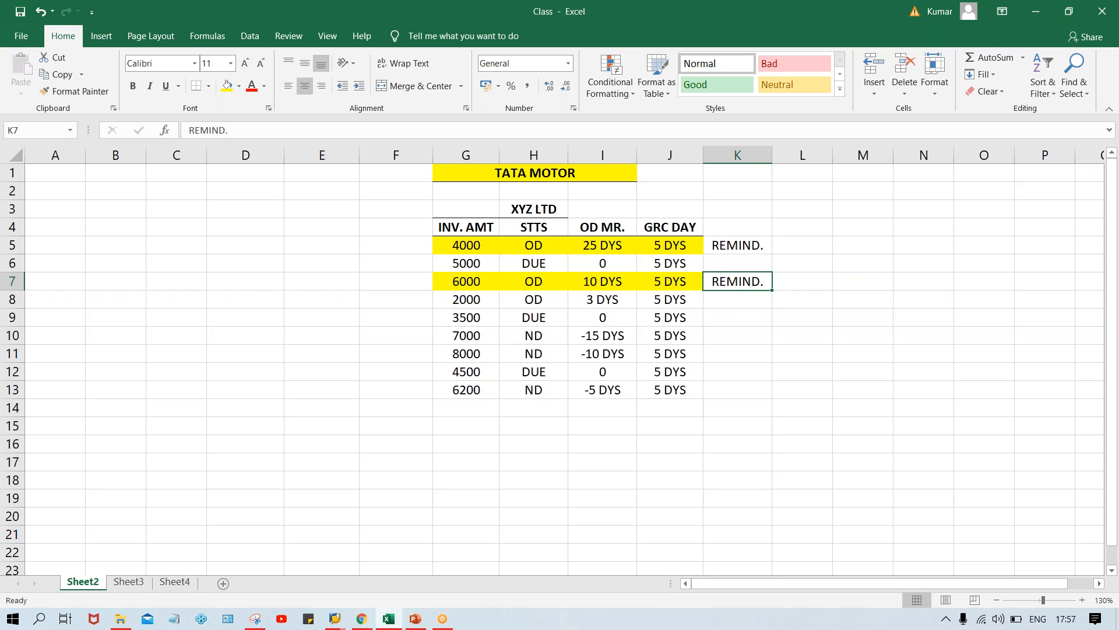
click(539, 208)
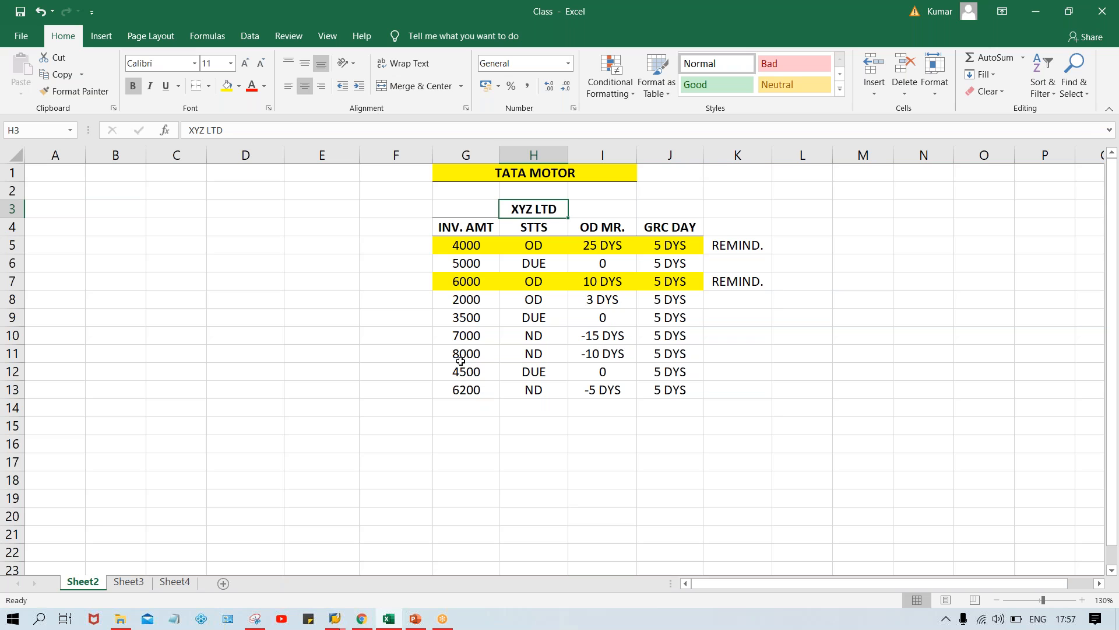
click(592, 246)
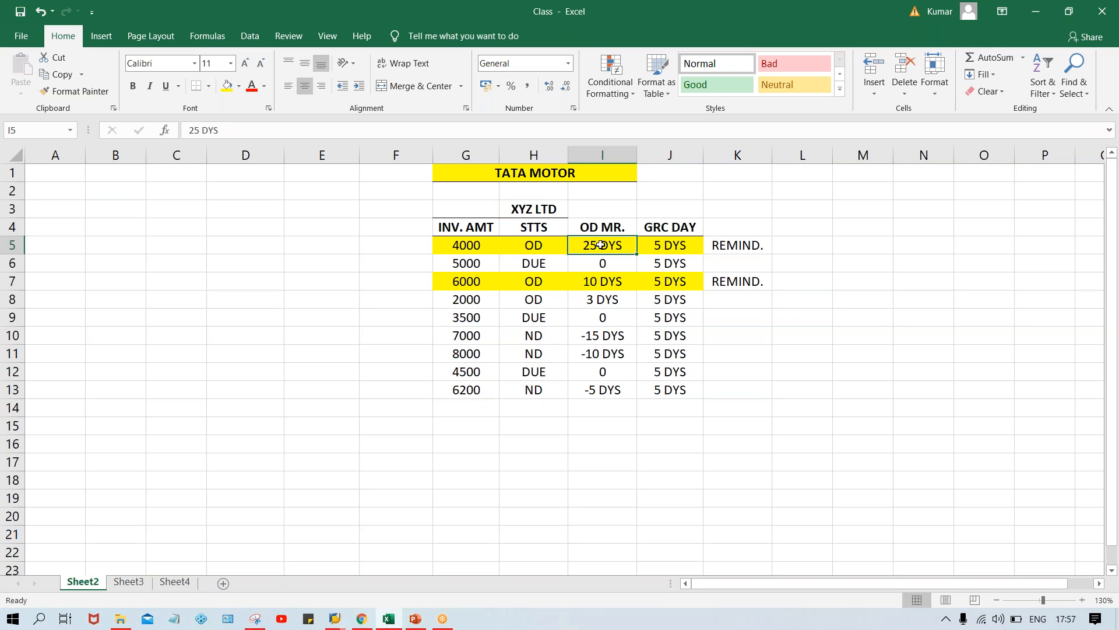
click(671, 246)
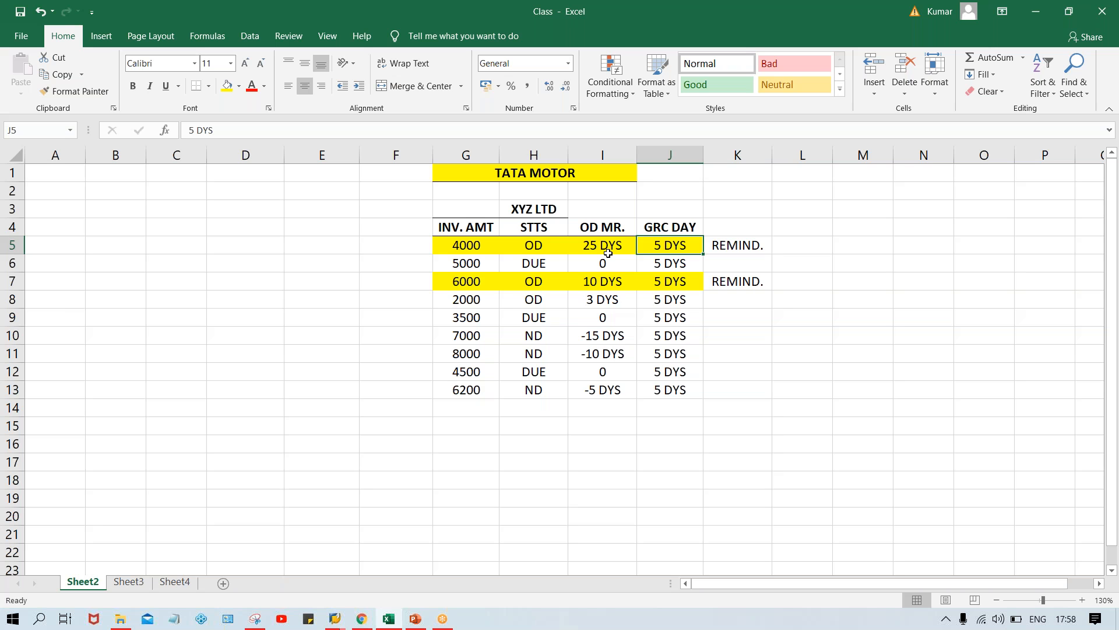
Add the label DUNNING in I3, beside XYZ LTD, in bold with a yellow fill
click(592, 209)
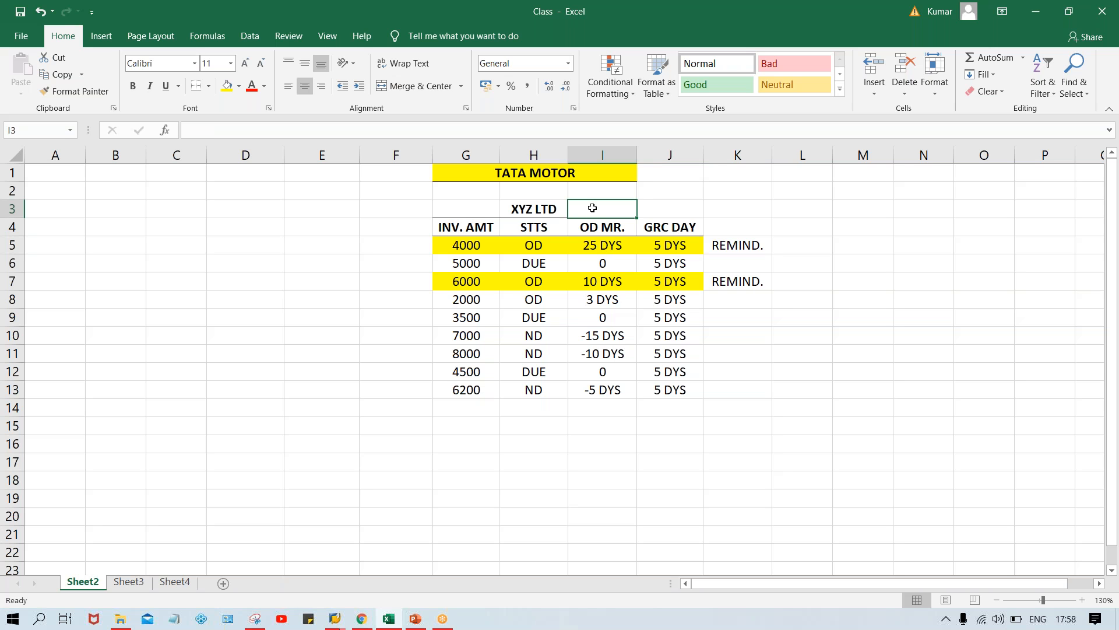
text(DUNNING)
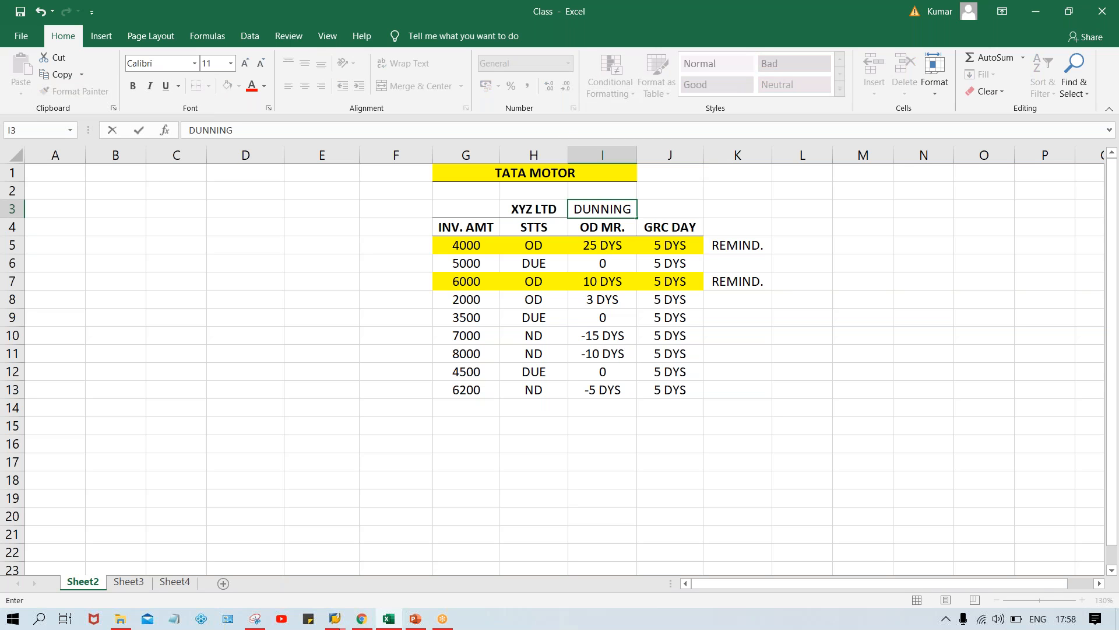
key(Return)
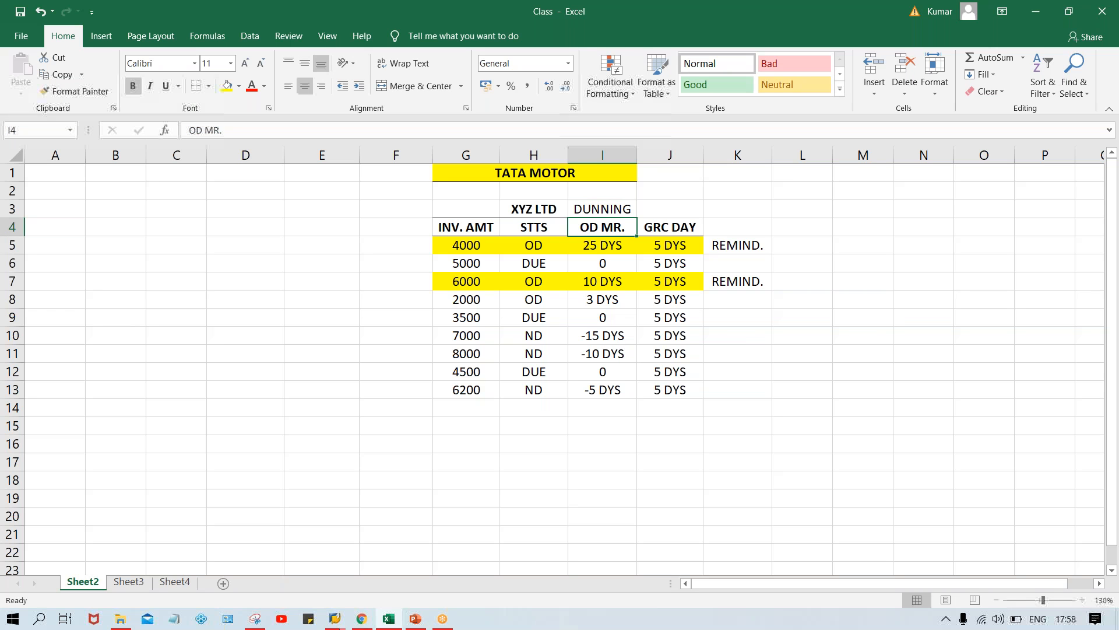
click(595, 208)
key(ctrl+b)
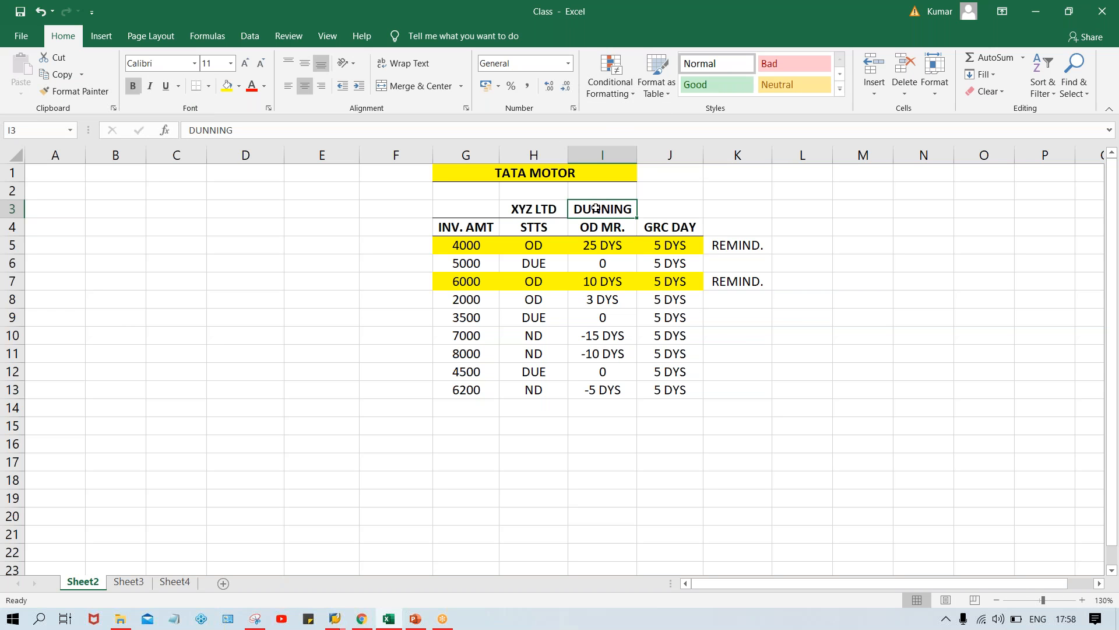
click(227, 86)
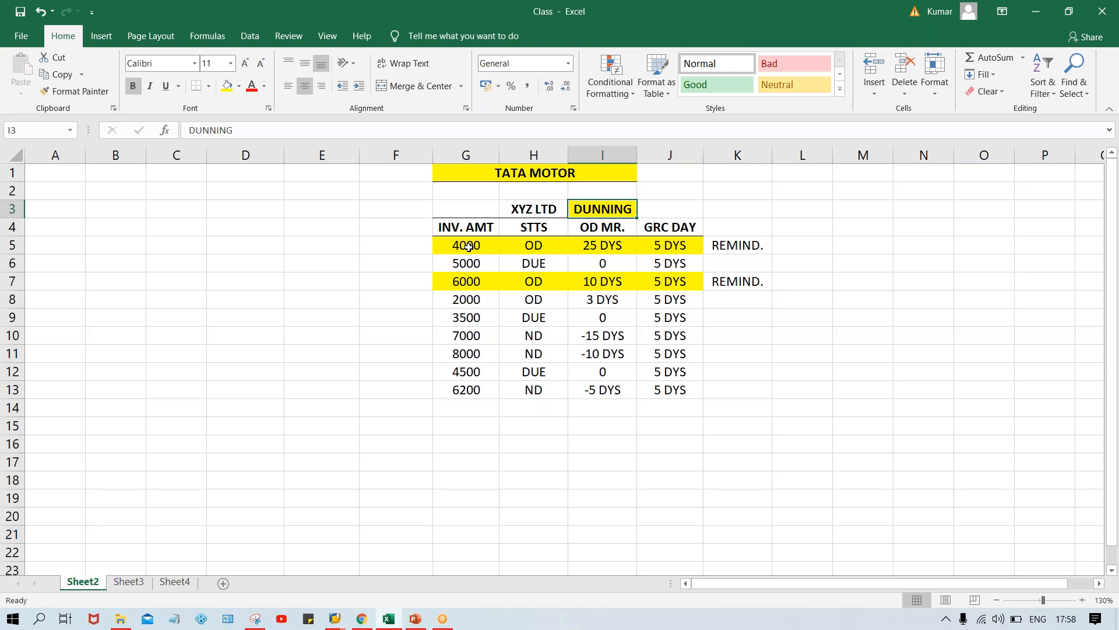
Mark the 4000 and 6000 invoice rows with E in F5 and F7
click(398, 249)
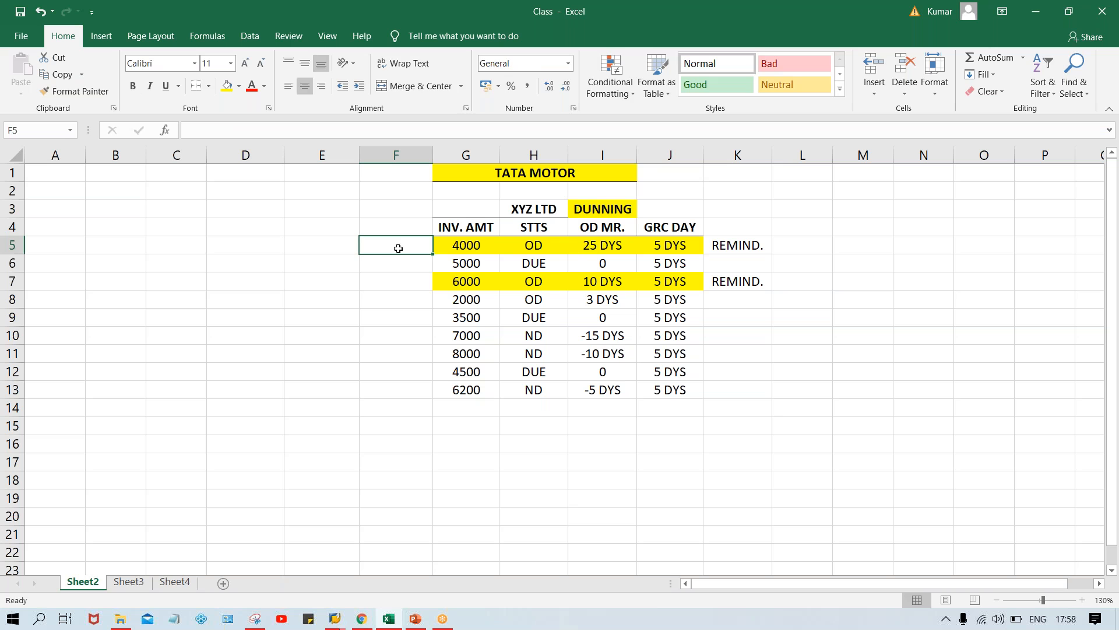
text(E)
key(Return)
key(Return)
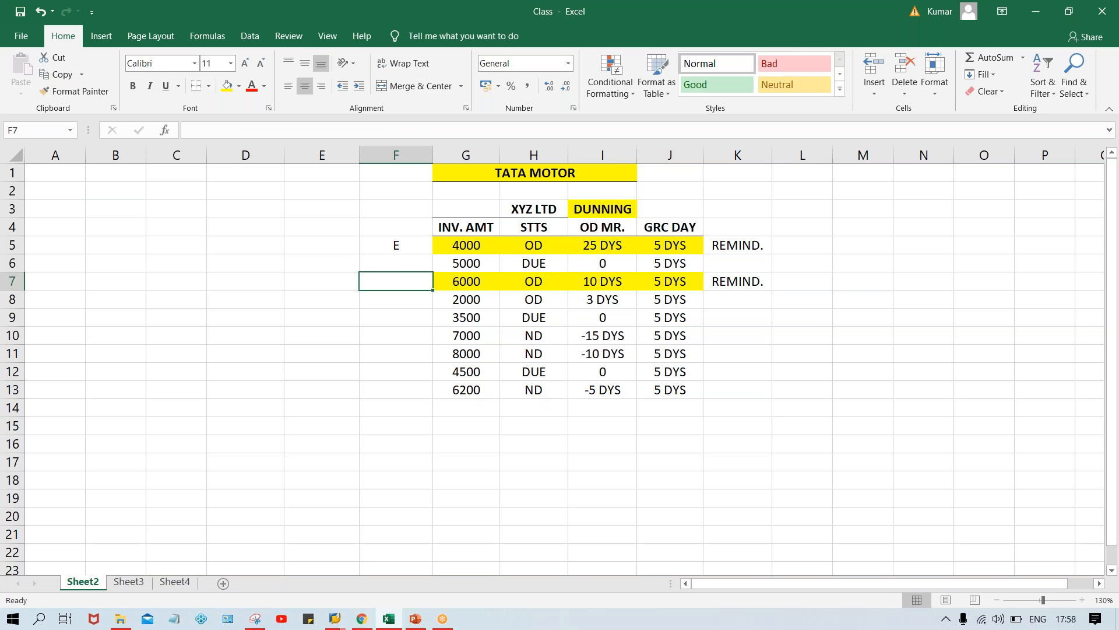
text(E)
key(Return)
Mark the remaining invoices NE, entering it in F6 and F8 and filling F8 down through F13
click(409, 261)
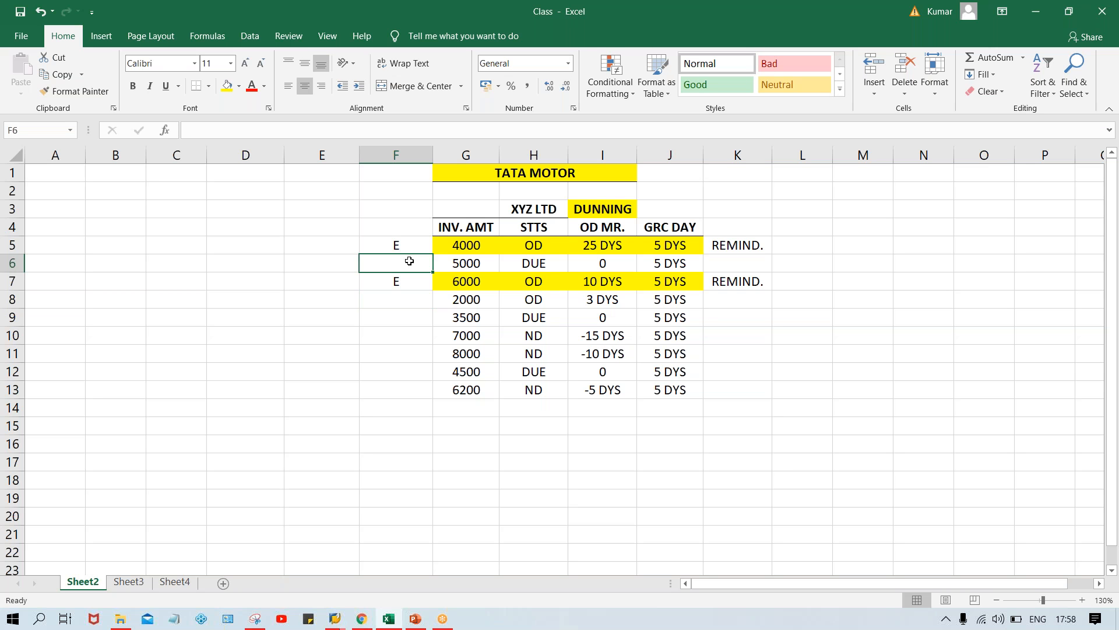
text(NE)
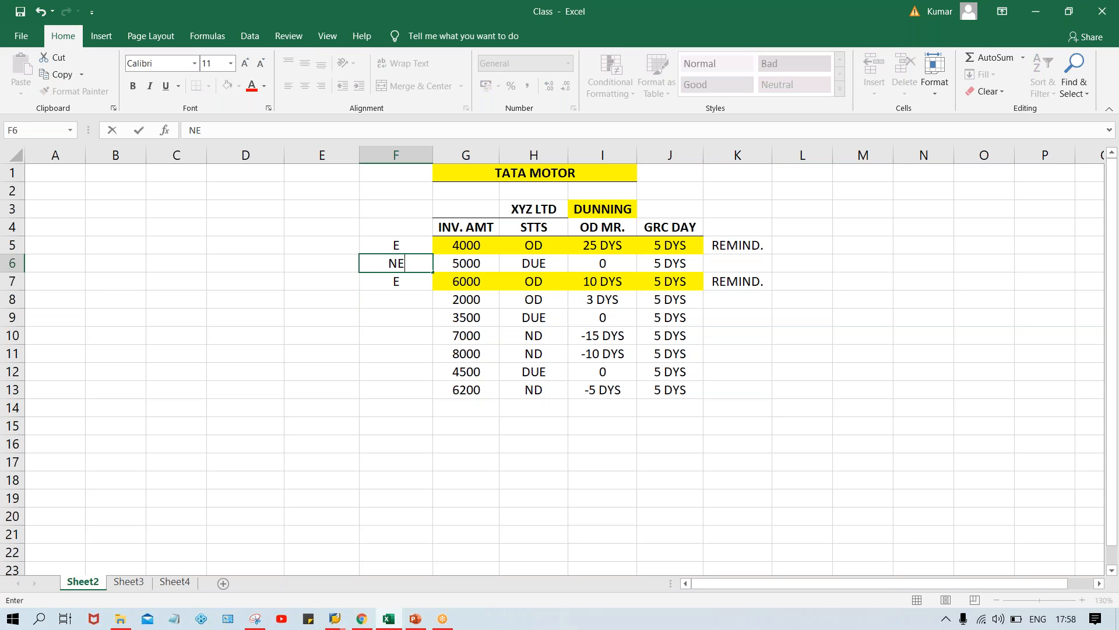
key(Return)
click(395, 301)
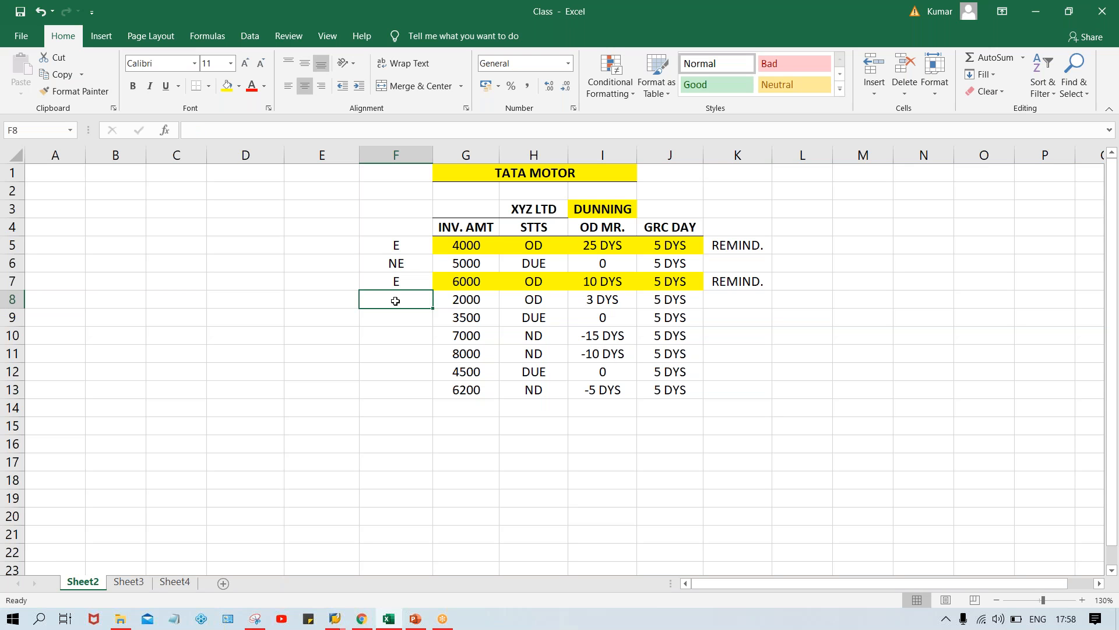
text(NE)
key(Return)
drag(393, 301, 392, 388)
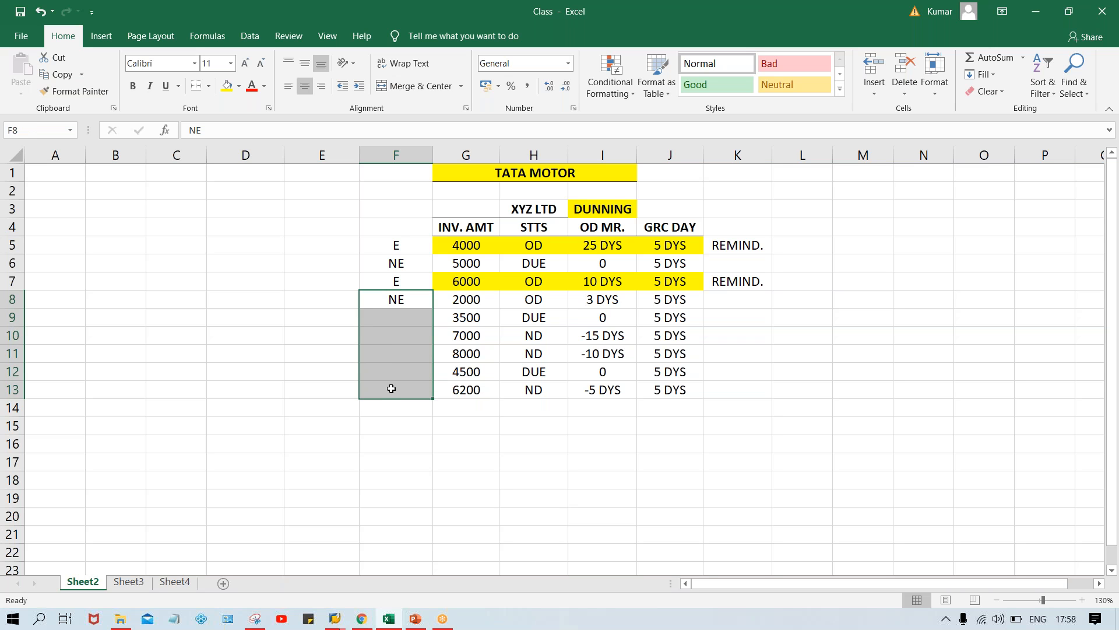
key(ctrl+d)
click(323, 358)
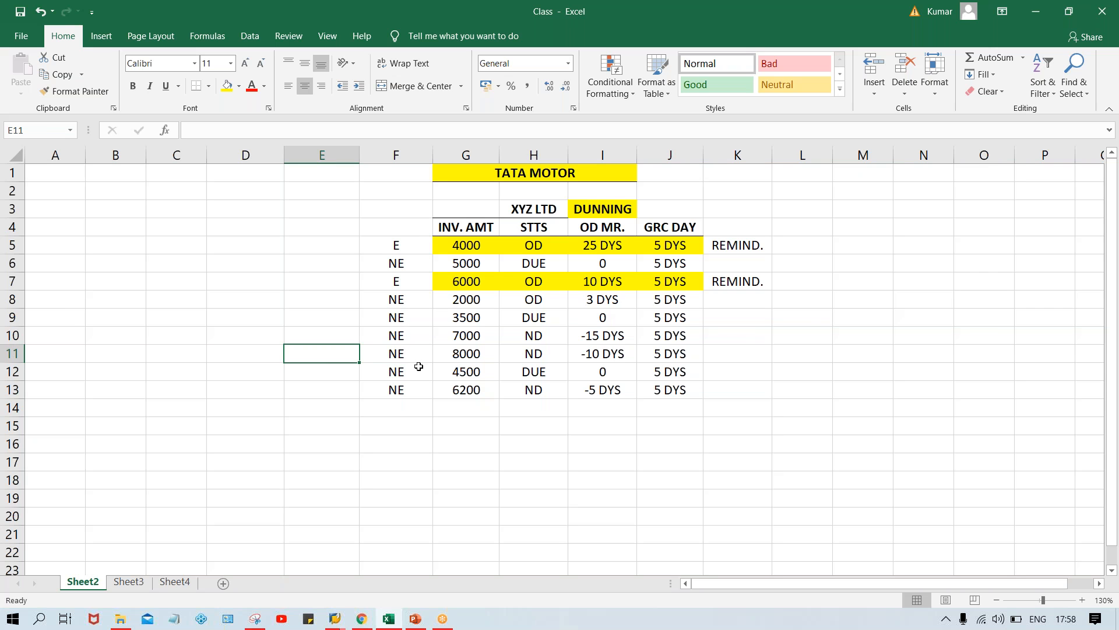
click(410, 247)
click(411, 286)
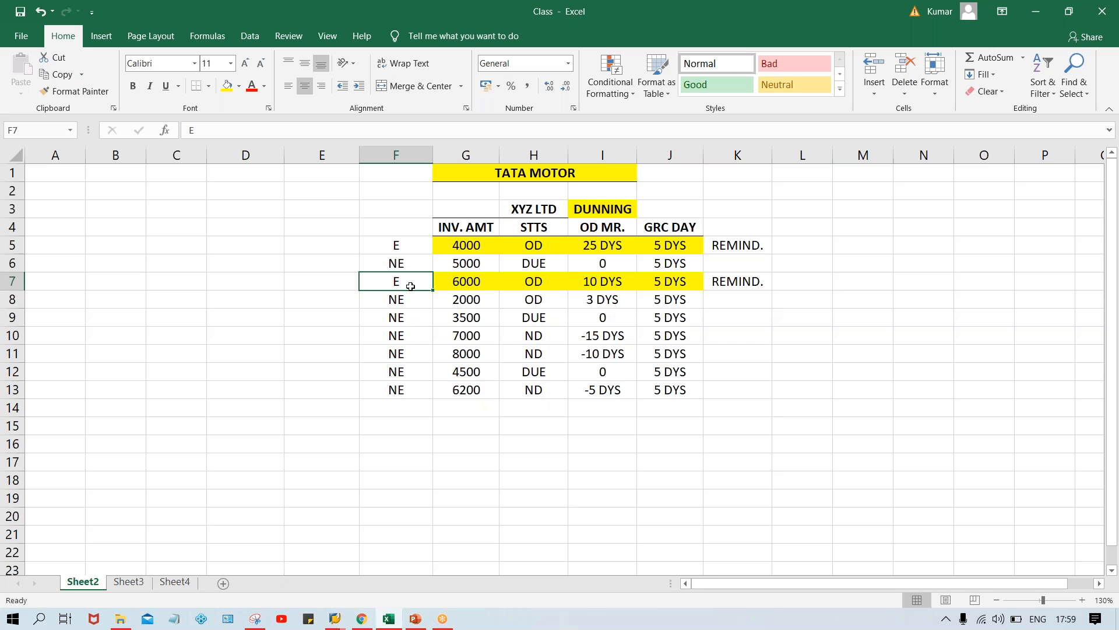
click(607, 251)
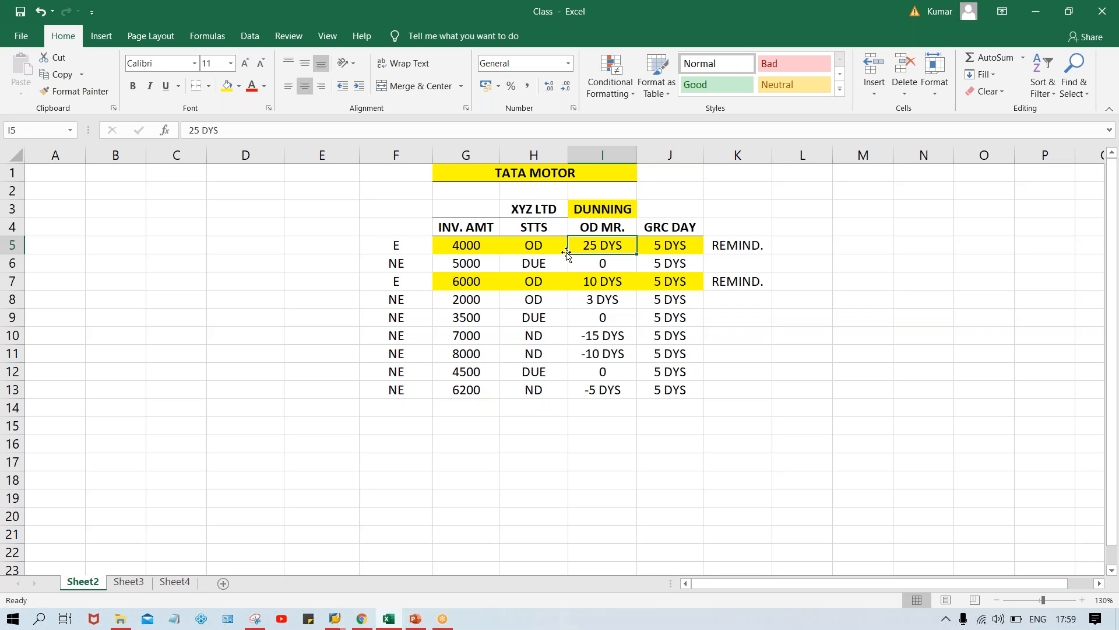
click(536, 246)
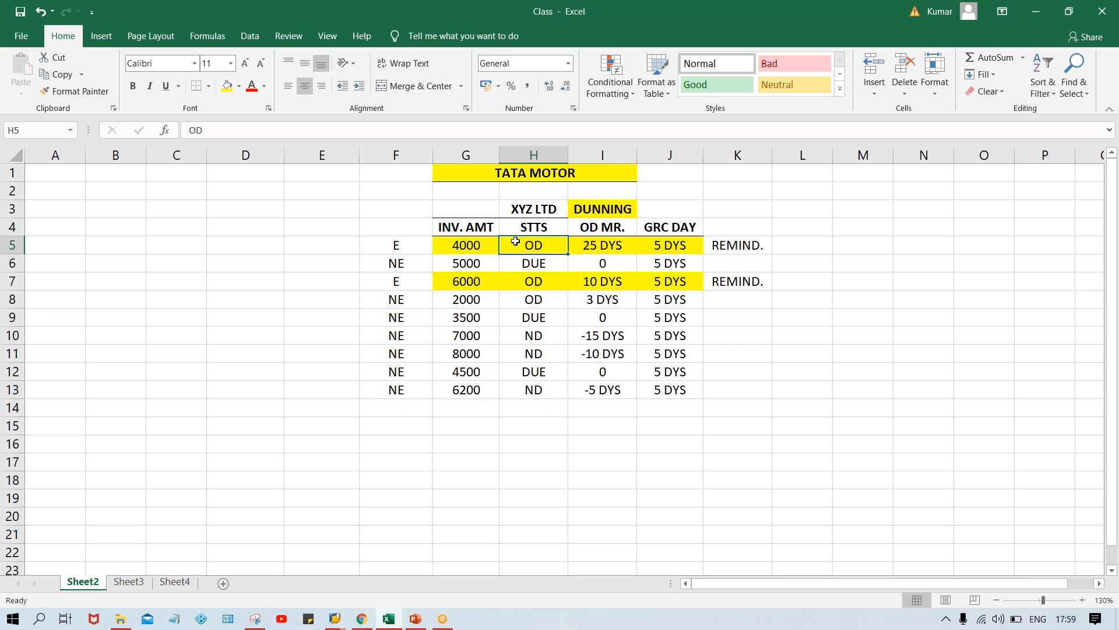
click(537, 286)
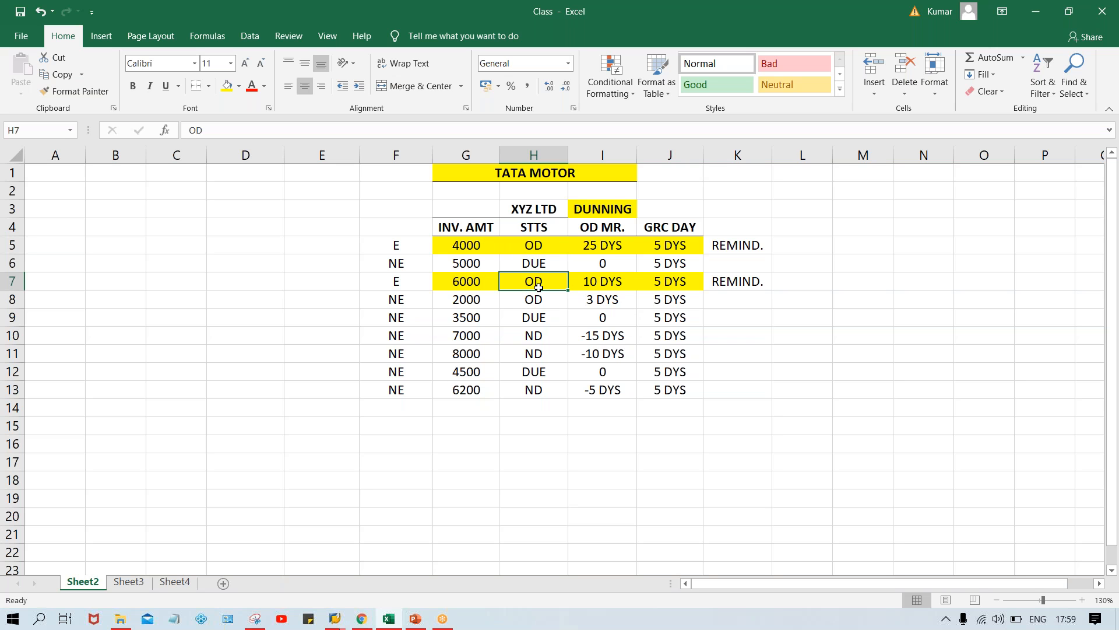
click(538, 243)
click(539, 283)
click(674, 247)
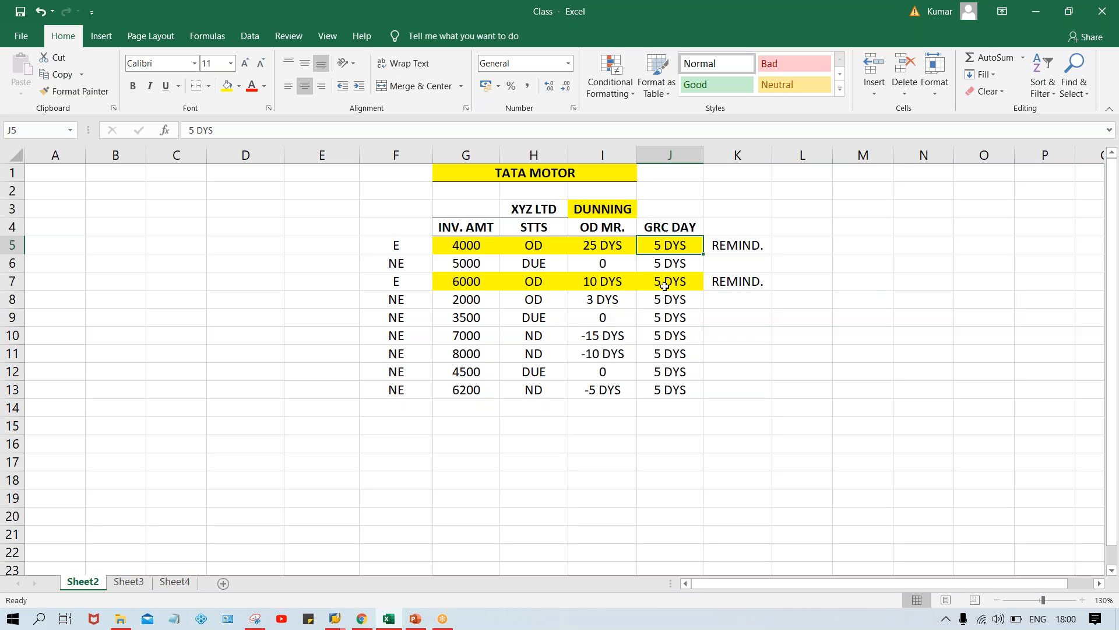
Enter 3 in L5, beside the 4000 invoice's REMIND. entry
click(807, 249)
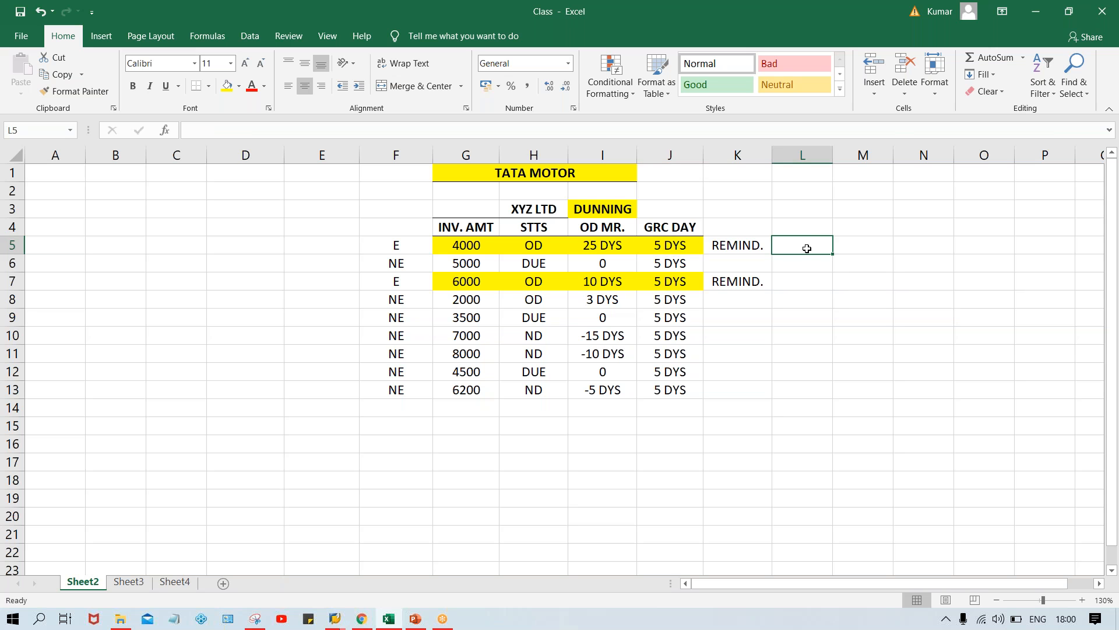
text(3)
key(Return)
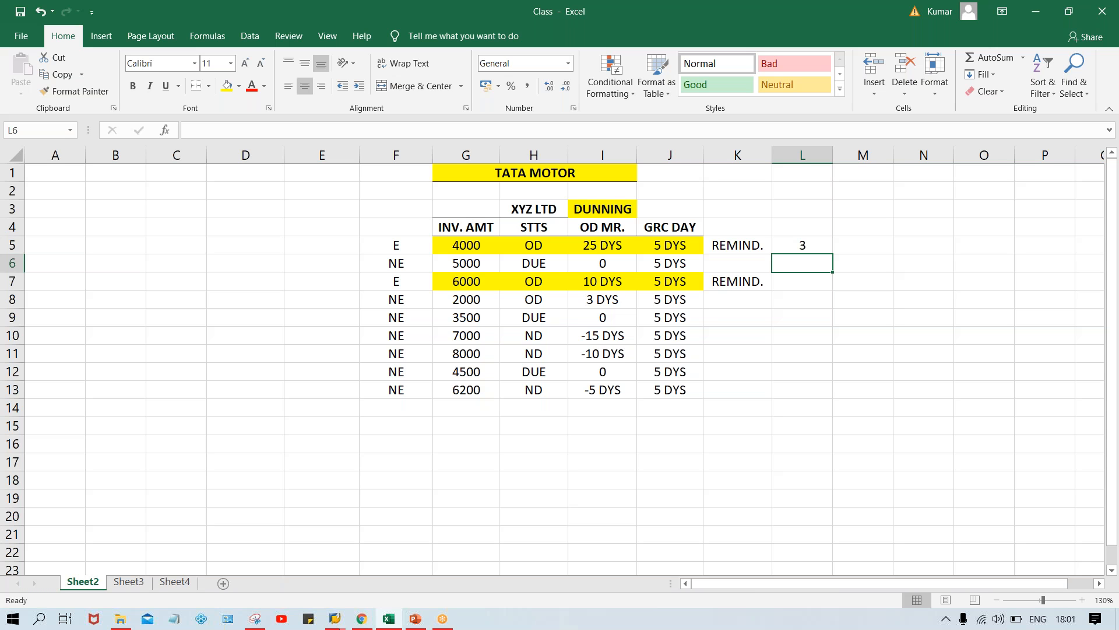
Set the number in L5, beside the 4000 invoice's reminder, to 1
click(552, 248)
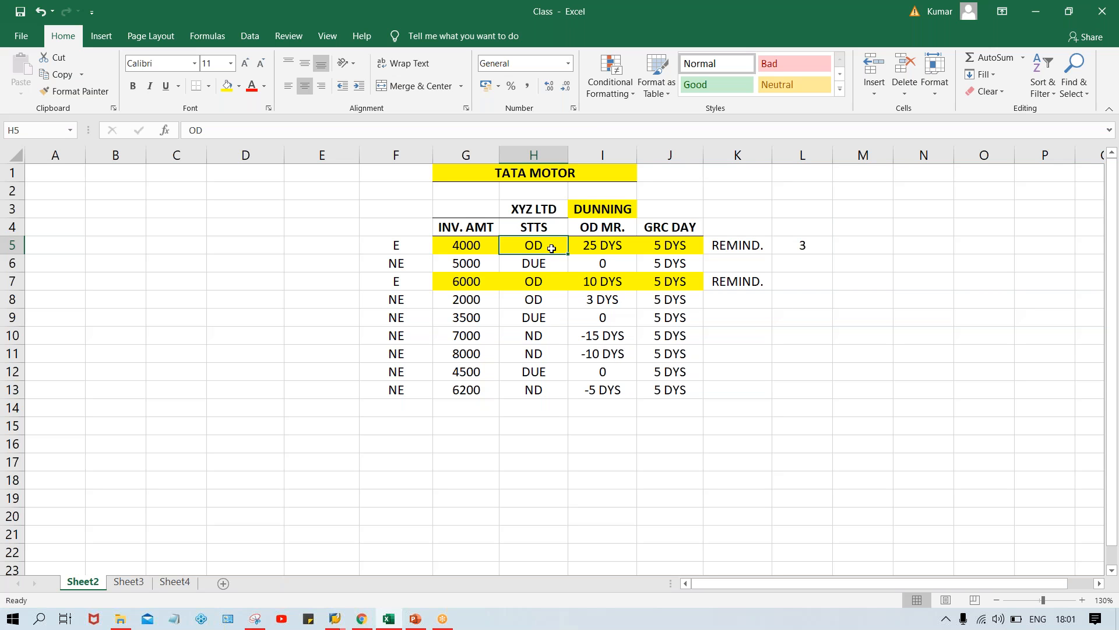
click(700, 247)
click(802, 244)
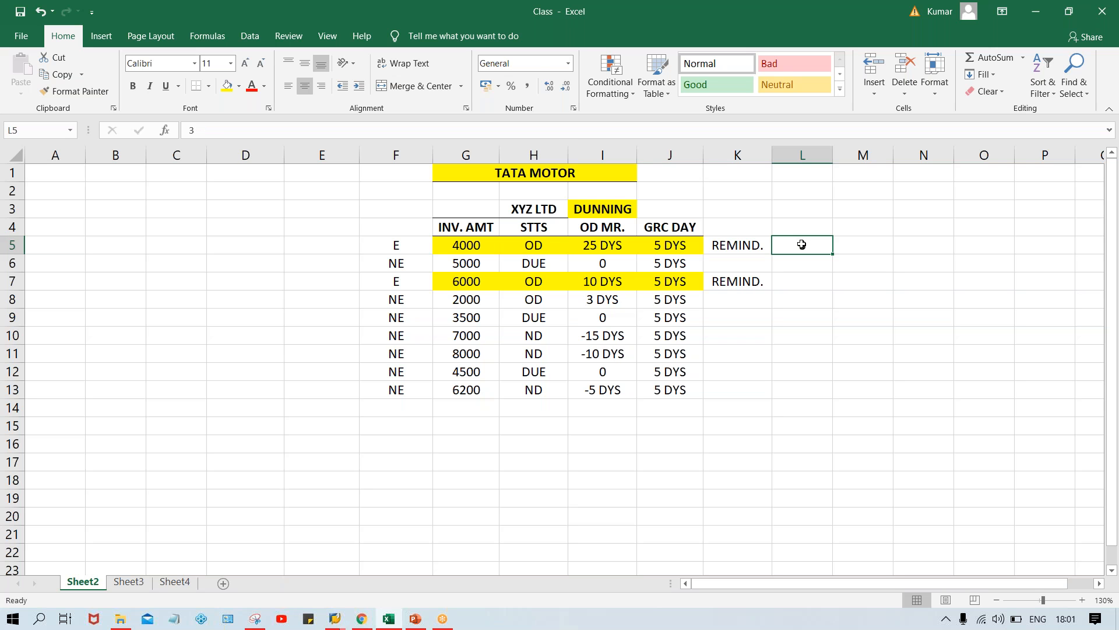
text(1)
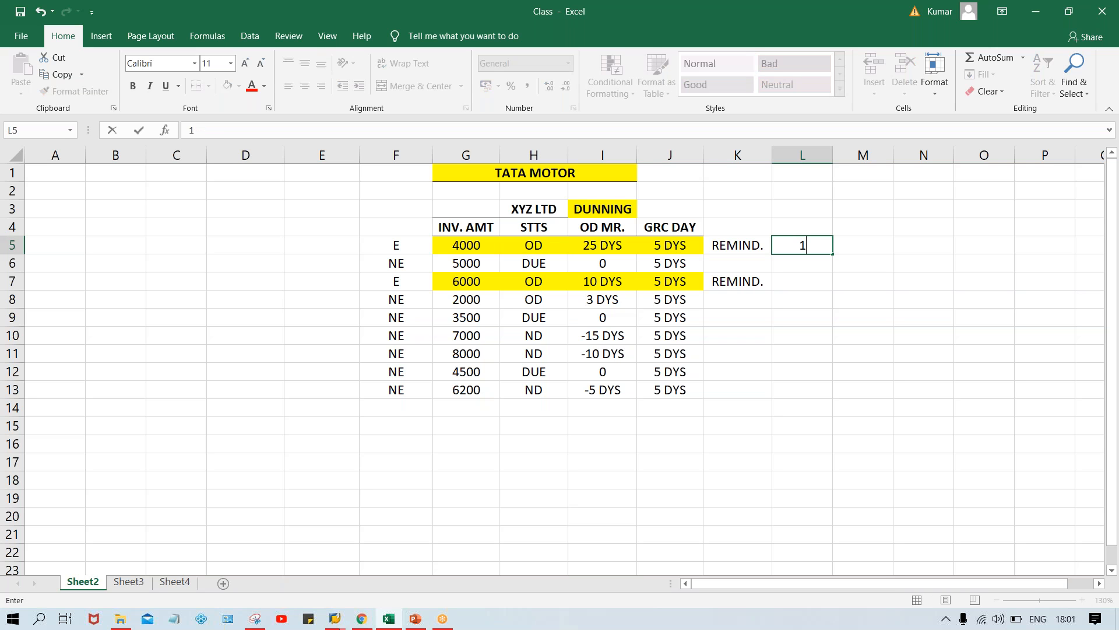
click(809, 291)
click(811, 249)
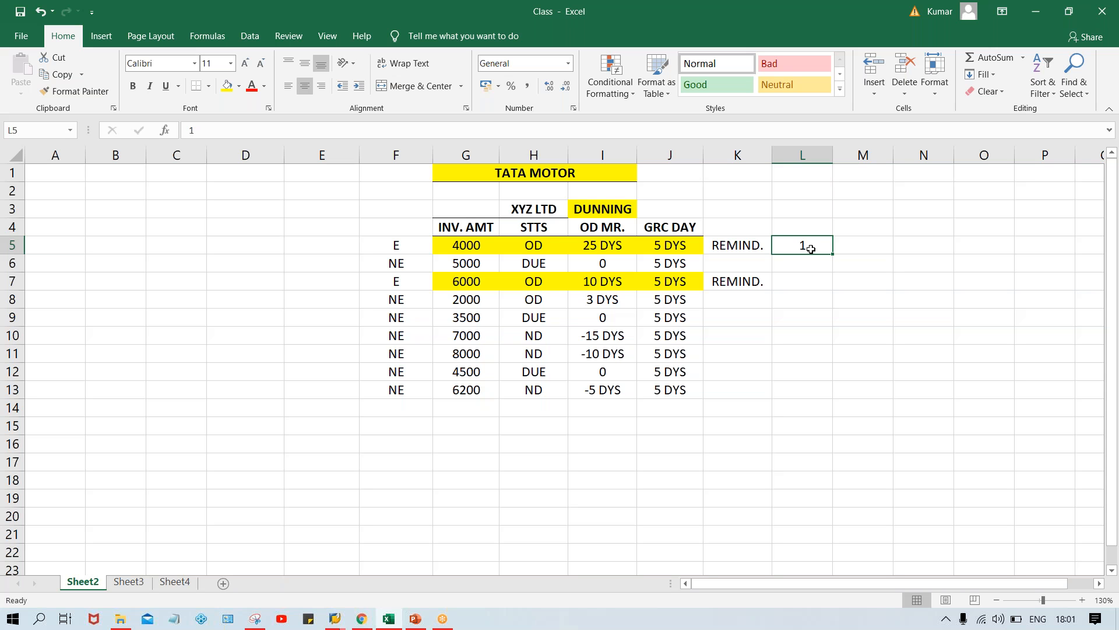
Set the reminder number to 2 in L5 for the 4000 invoice and 1 in L7 for the 6000 invoice
text(2)
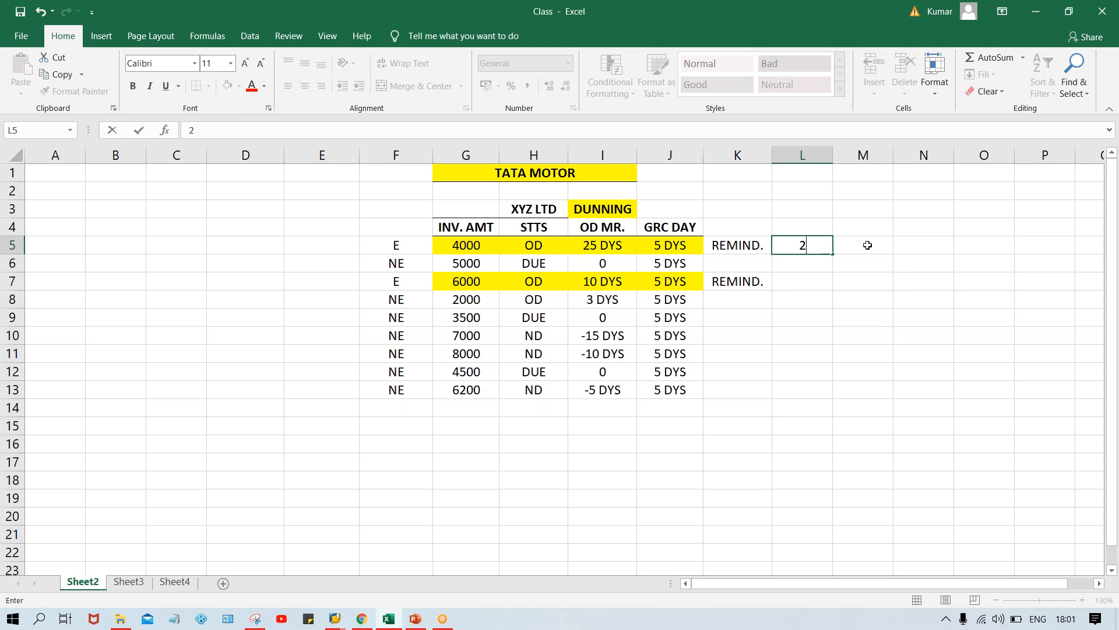
click(868, 244)
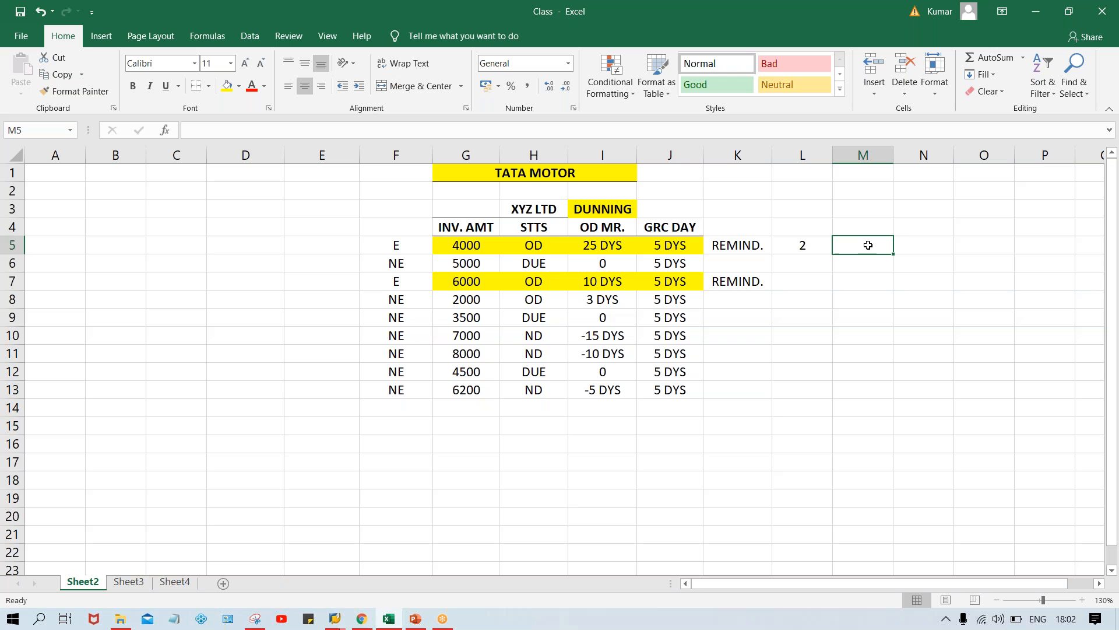
click(805, 246)
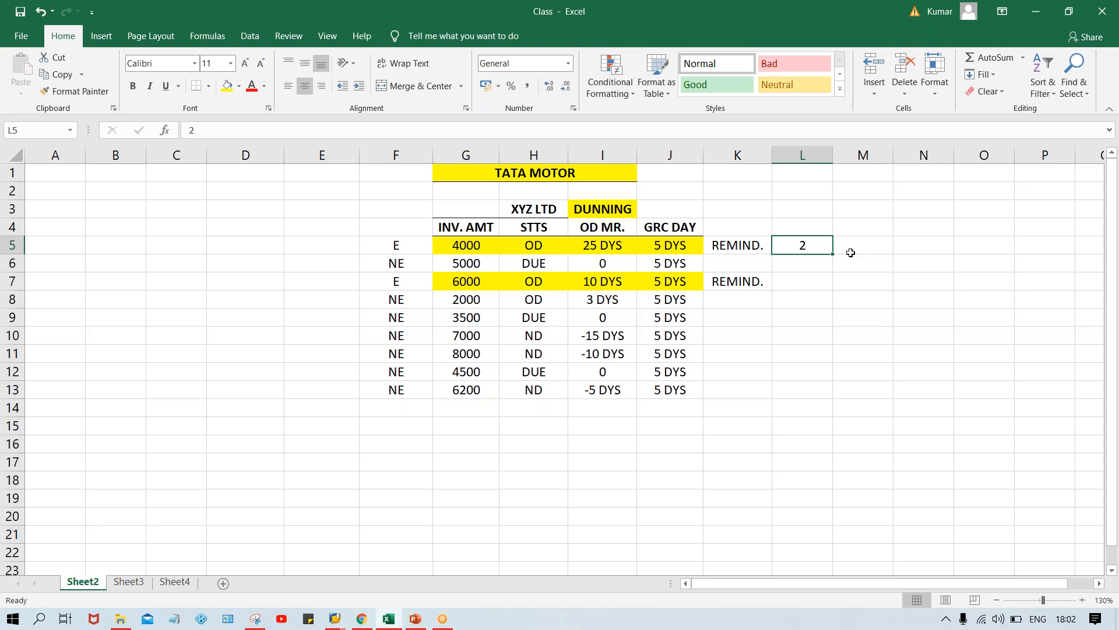
click(526, 247)
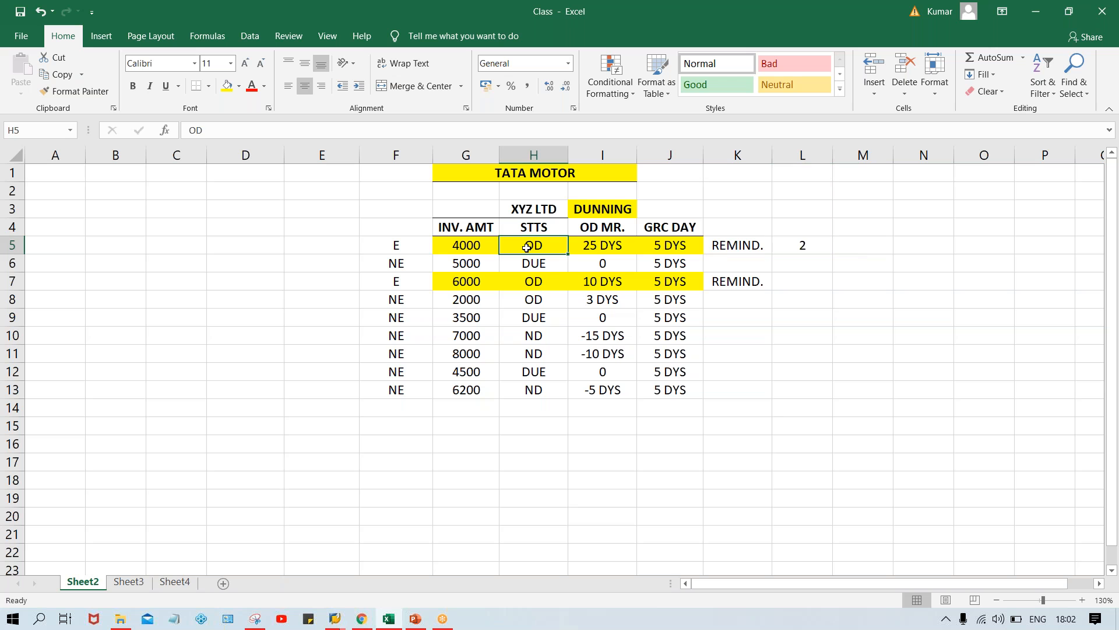
click(806, 287)
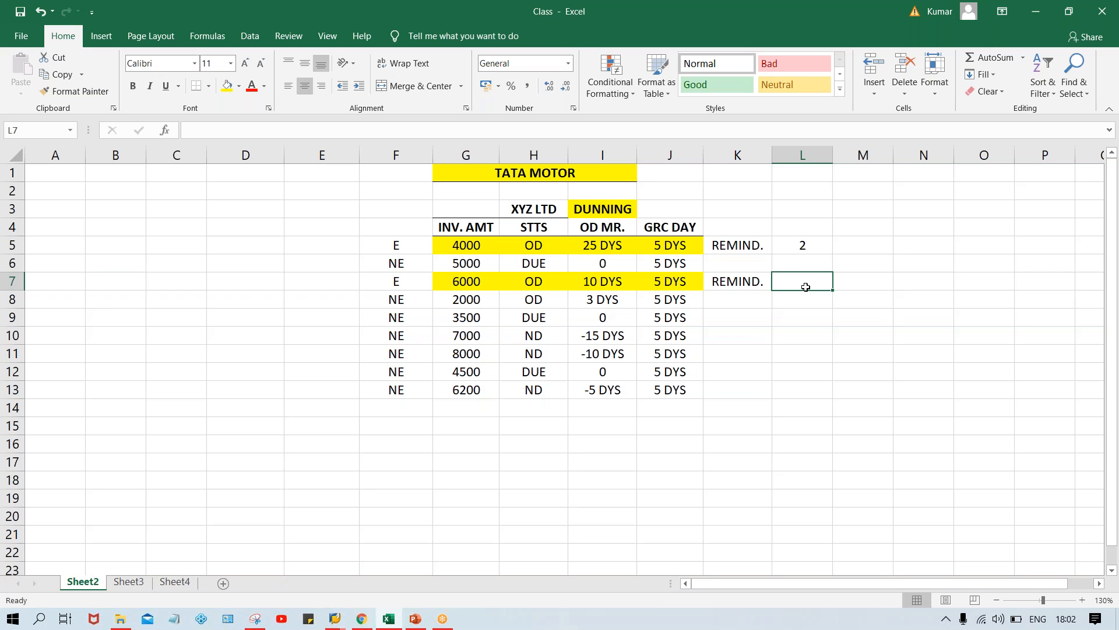
text(1)
key(Return)
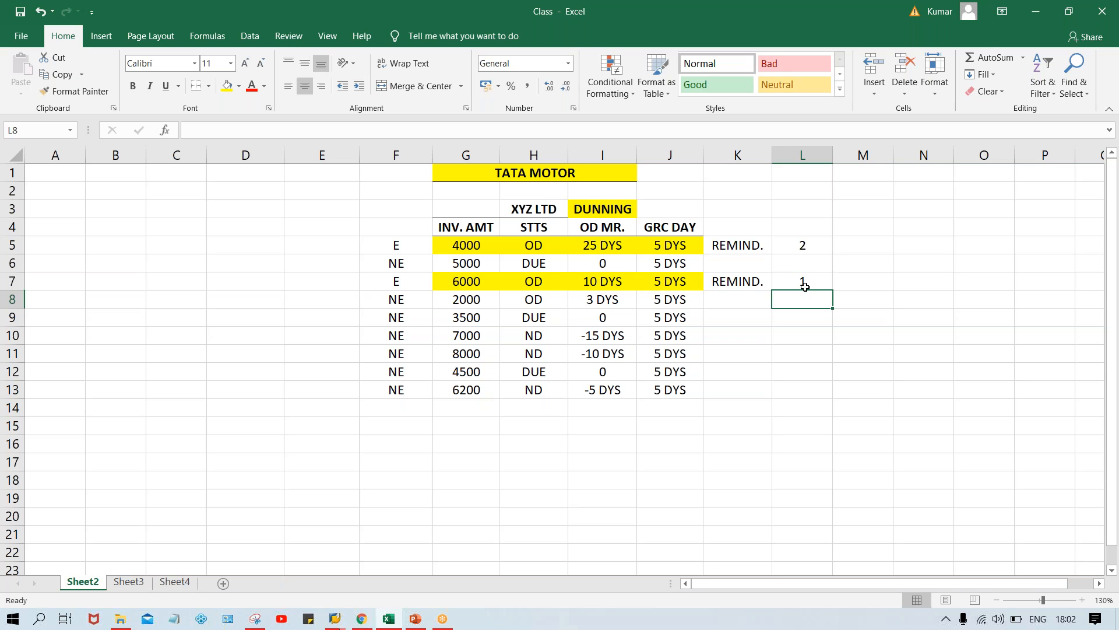
click(804, 245)
text(2)
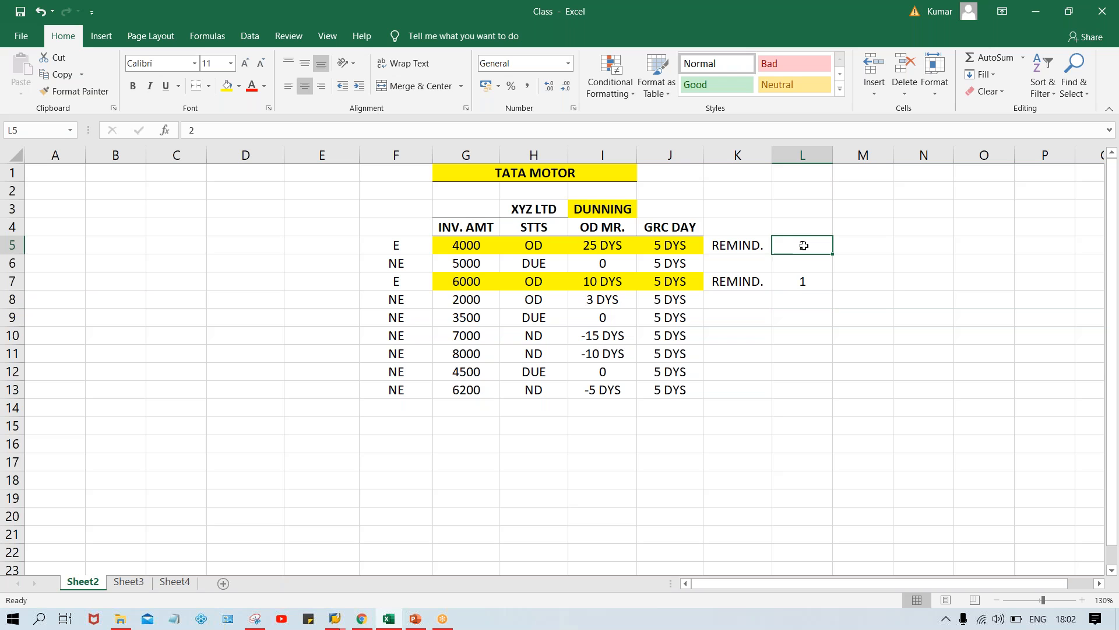
click(805, 281)
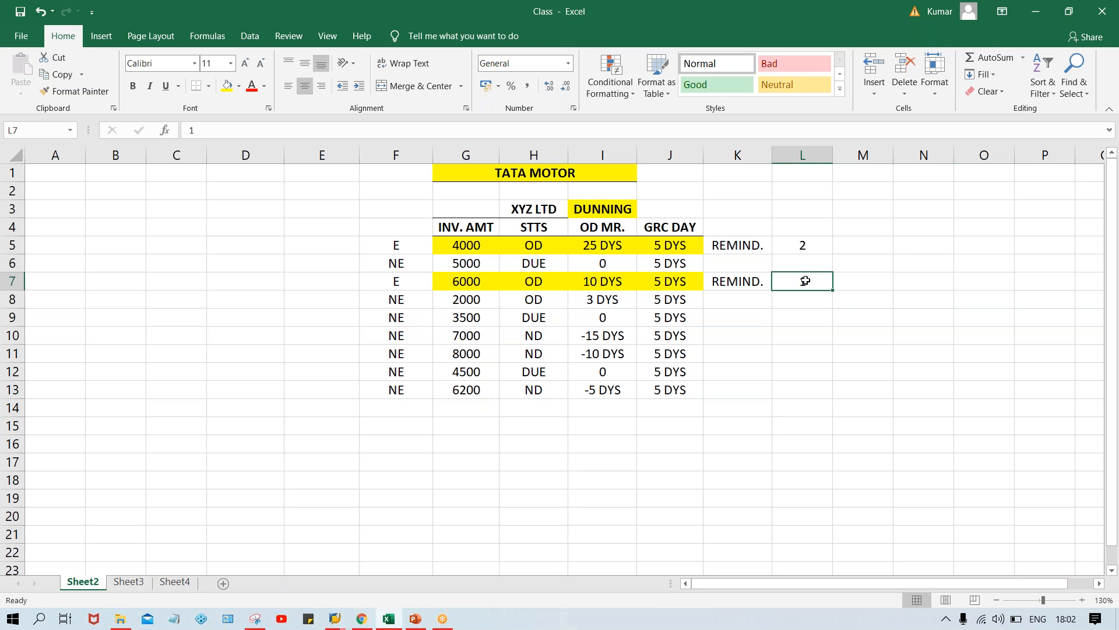
Continue the reminder sequences, entering 2 in M7 and 3 in N7 for the 6000 invoice and 3 in M5 for the 4000 invoice
click(840, 282)
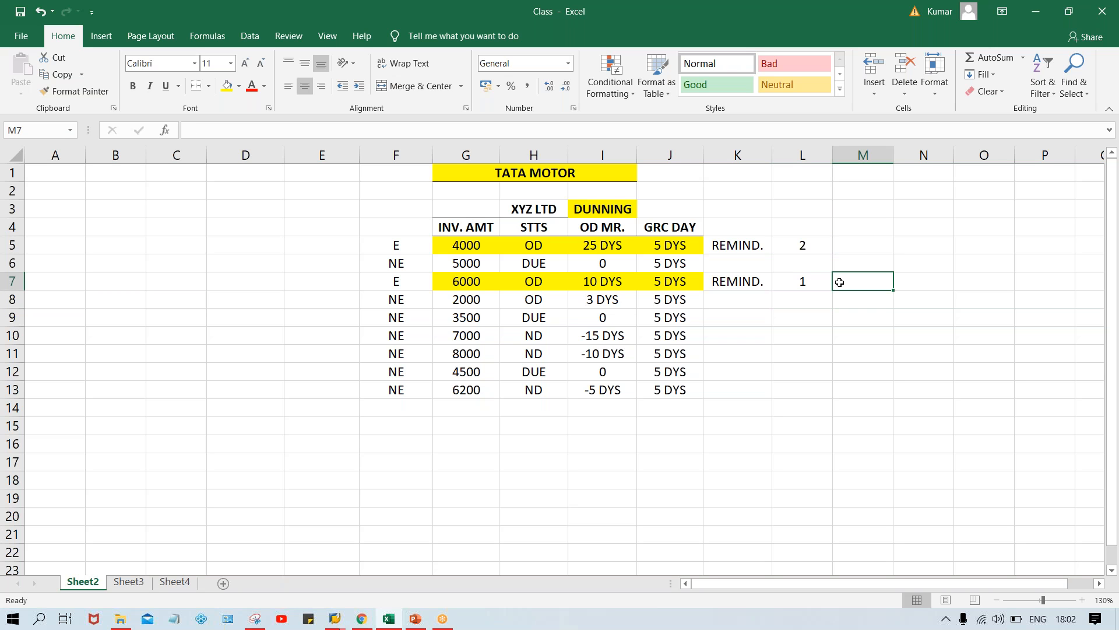
text(2)
key(Return)
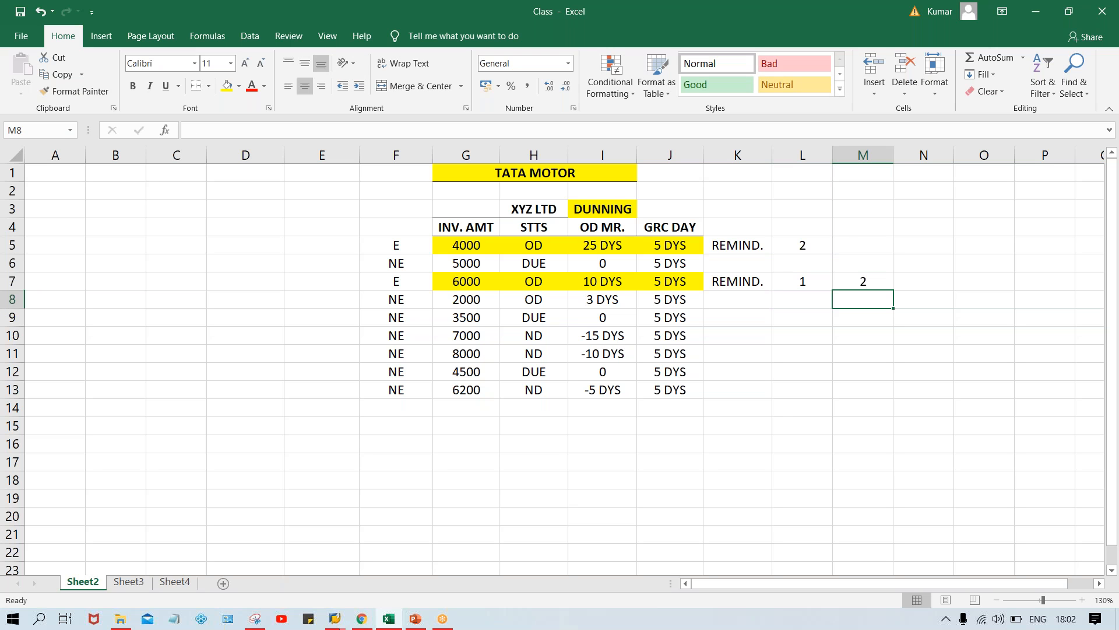
click(850, 243)
text(3)
key(Return)
click(923, 283)
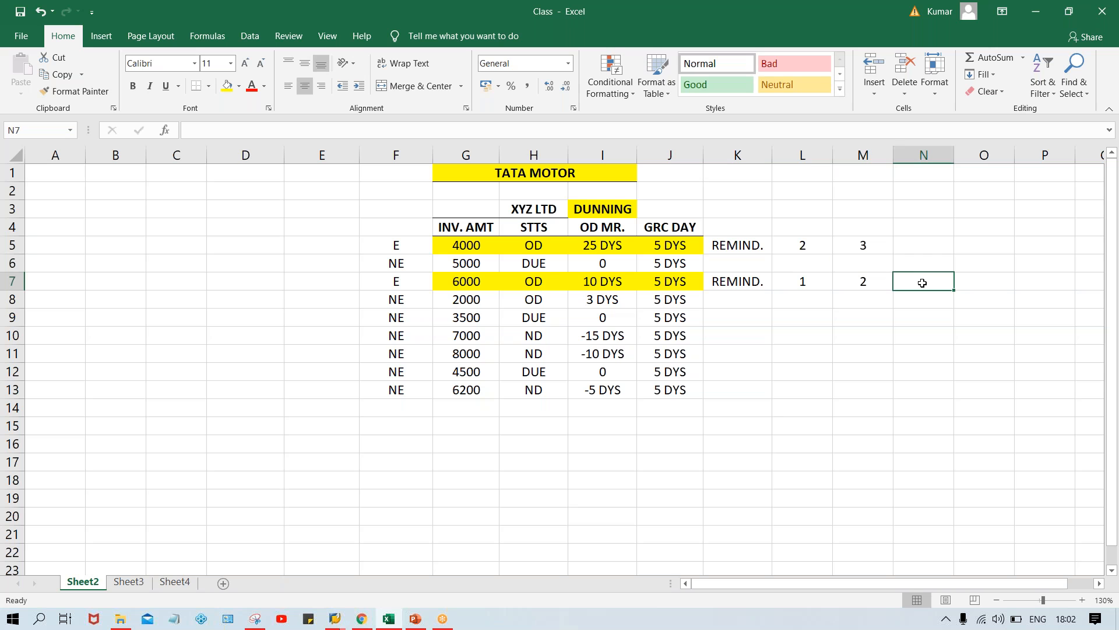
text(3)
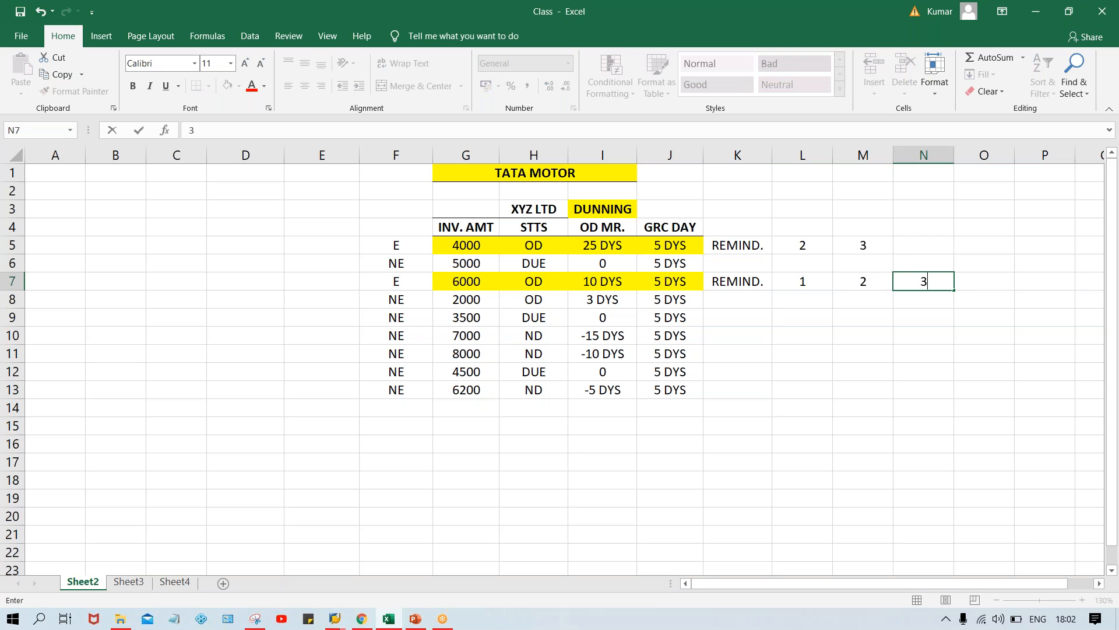
key(Return)
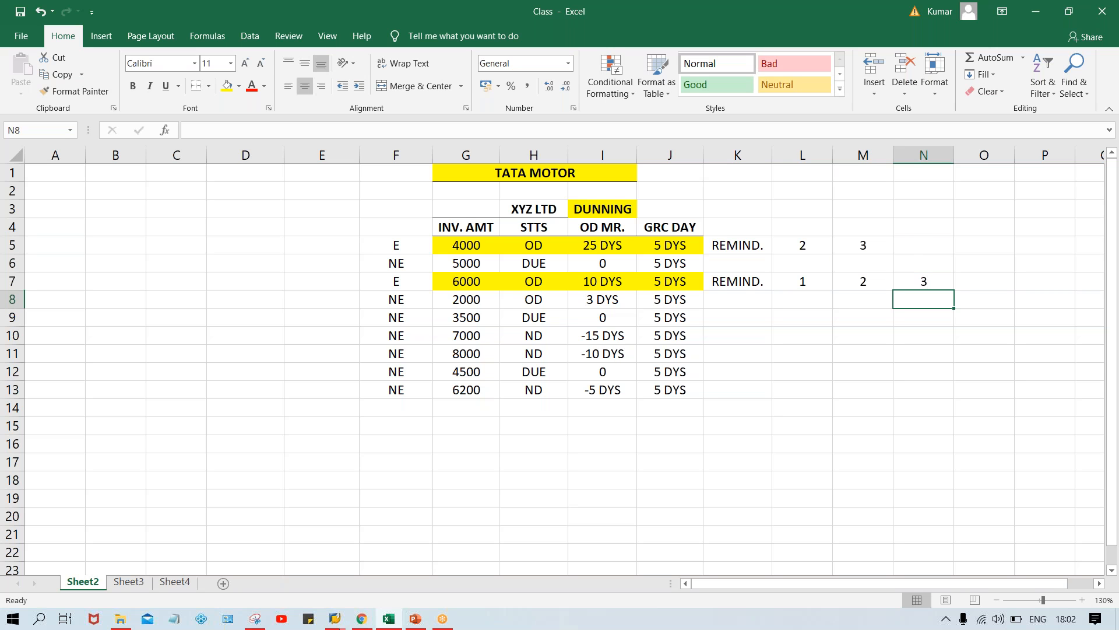
click(921, 246)
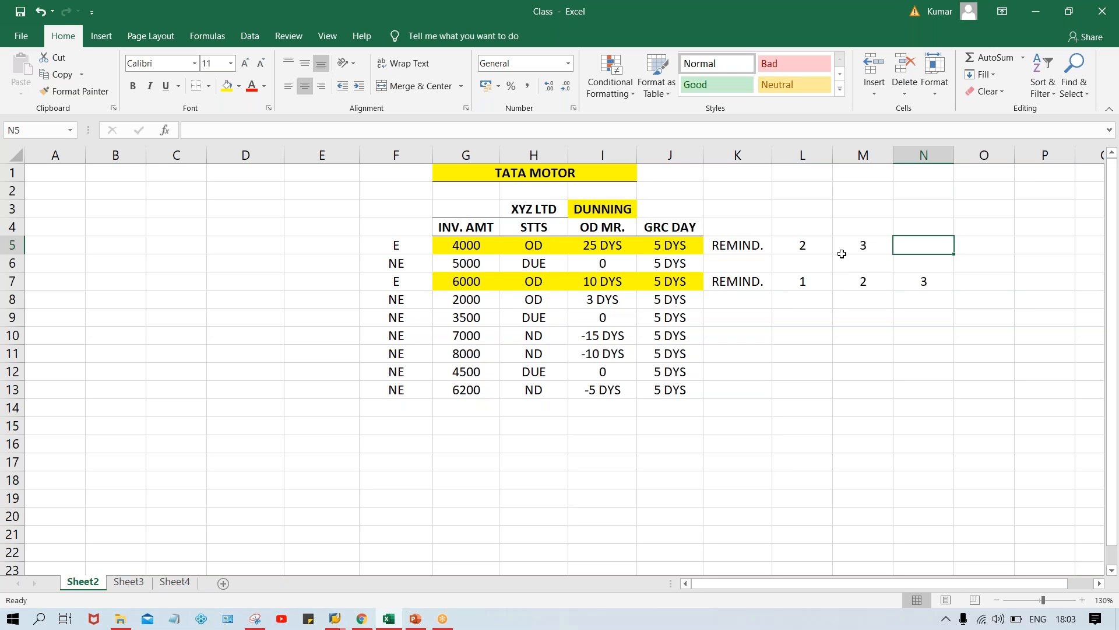
click(806, 246)
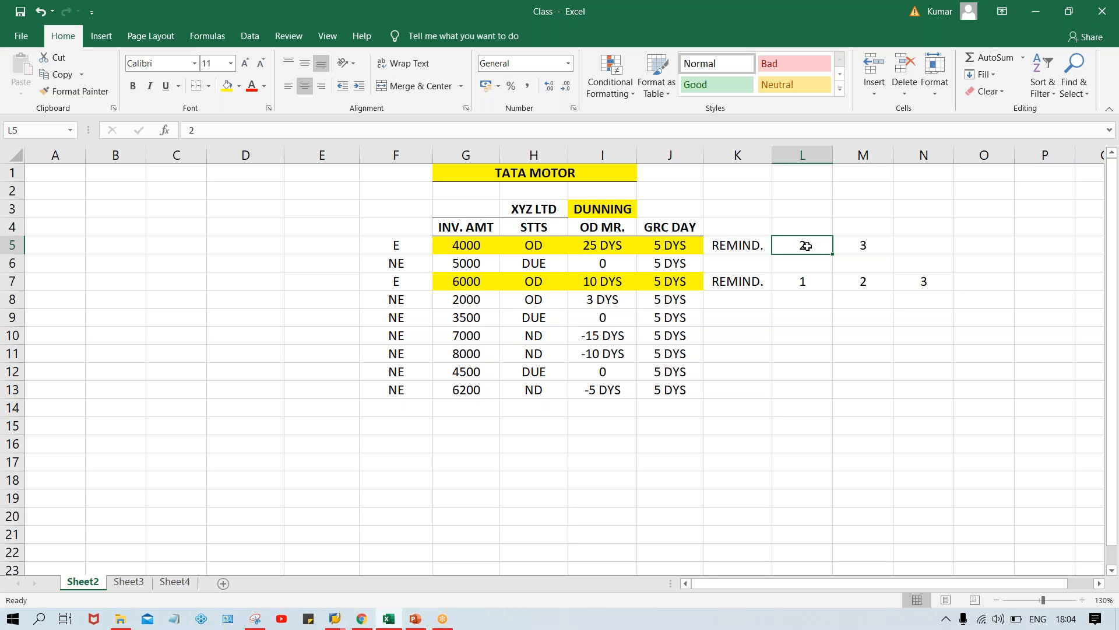
click(597, 207)
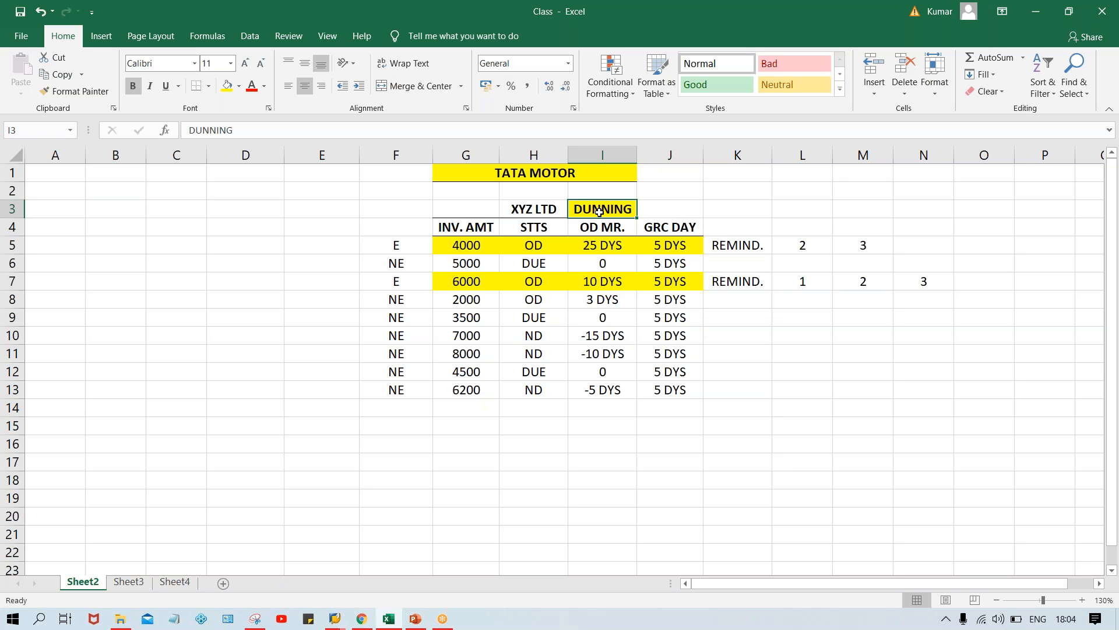
click(588, 171)
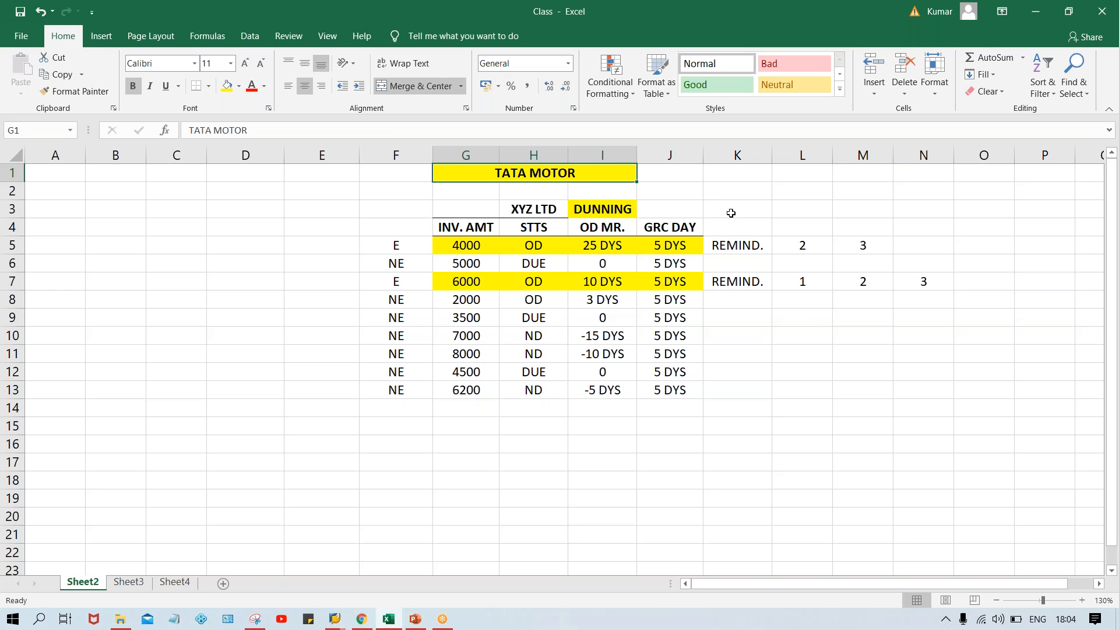
List the codes TM, TS and TC below the invoice table in F15 to F17
click(418, 429)
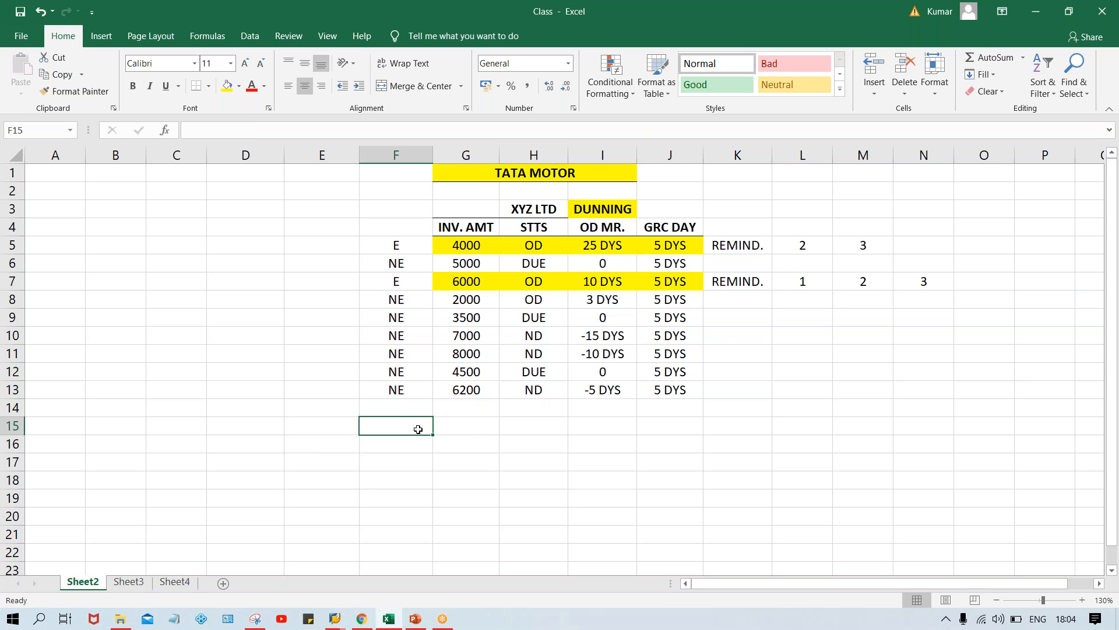
text(T)
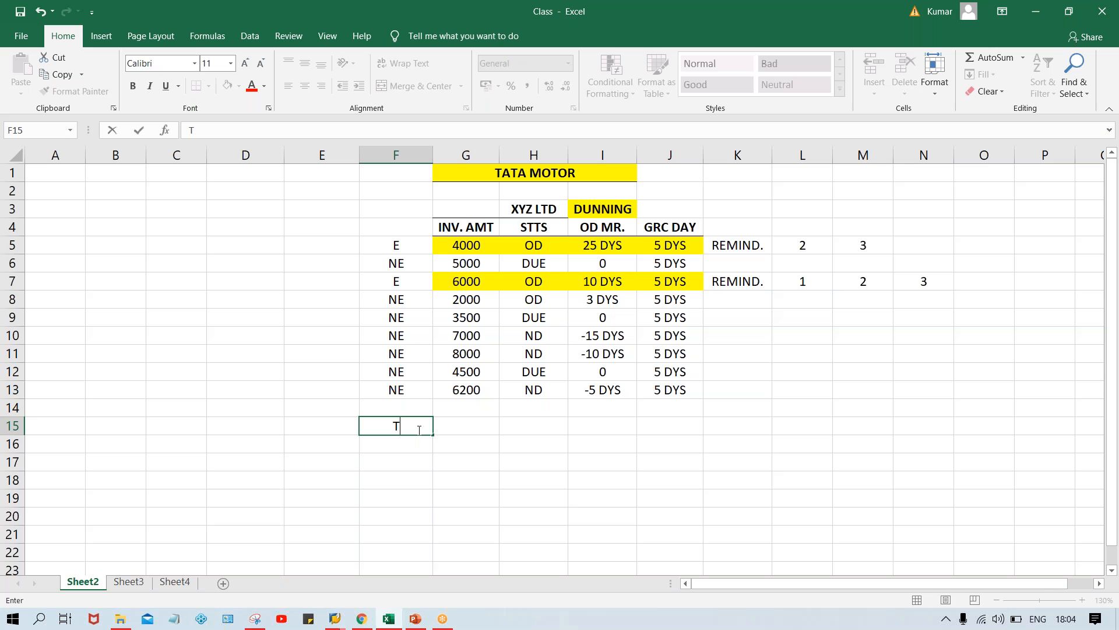
text(M)
key(Return)
text(TS)
key(Return)
text(TC)
key(Return)
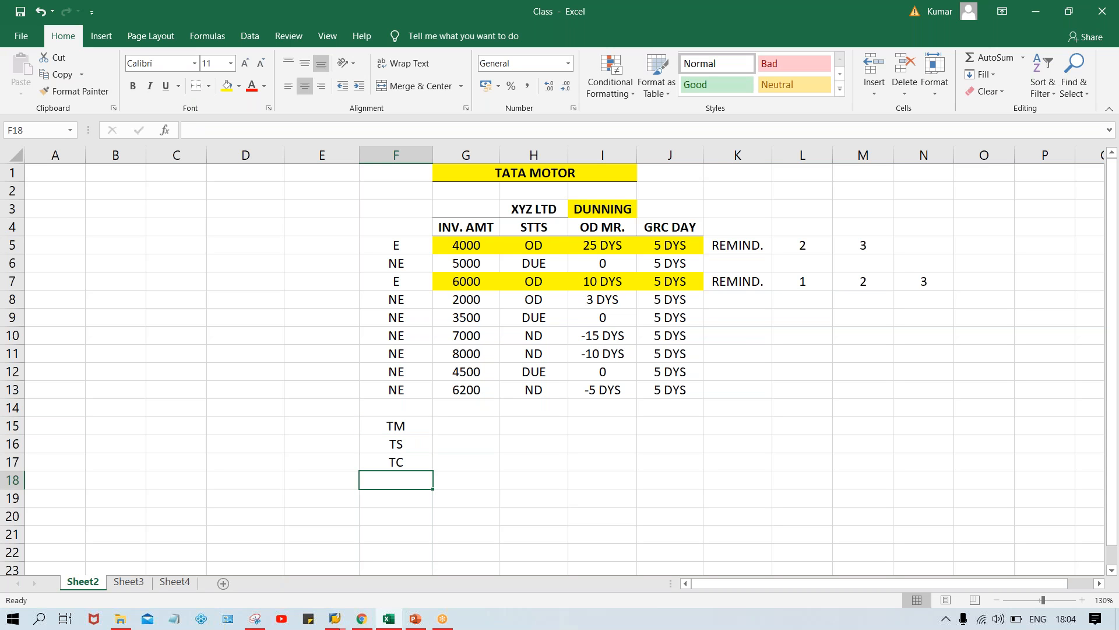
Enter 3, 4 and 5 beside the TM, TS and TC codes in G15 to G17
click(453, 428)
text(3)
key(Return)
text(4)
key(Return)
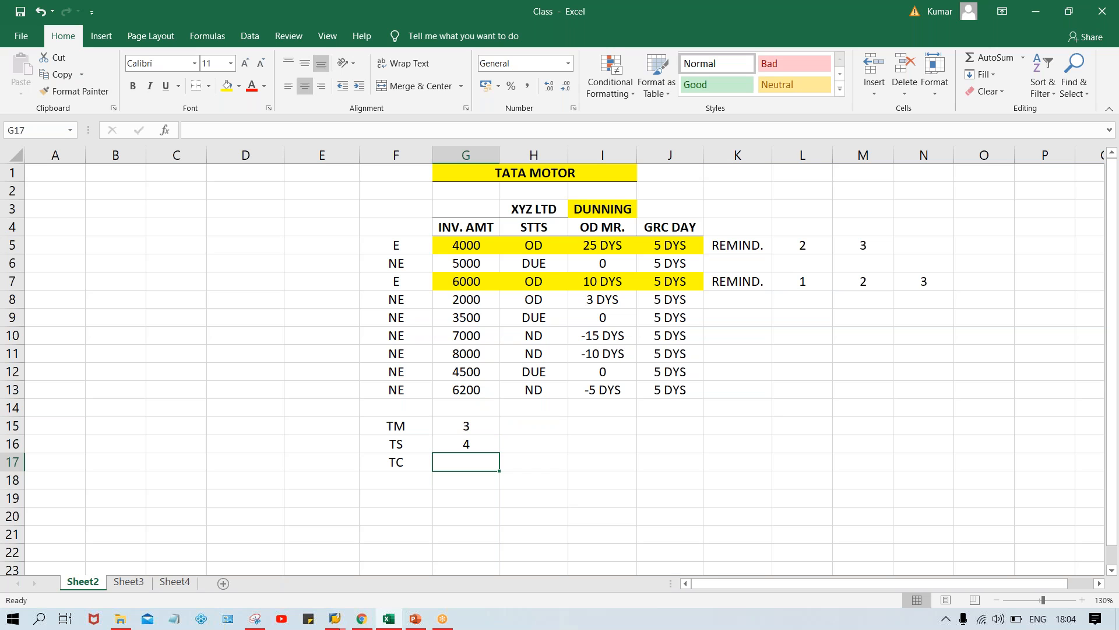
text(5)
key(Return)
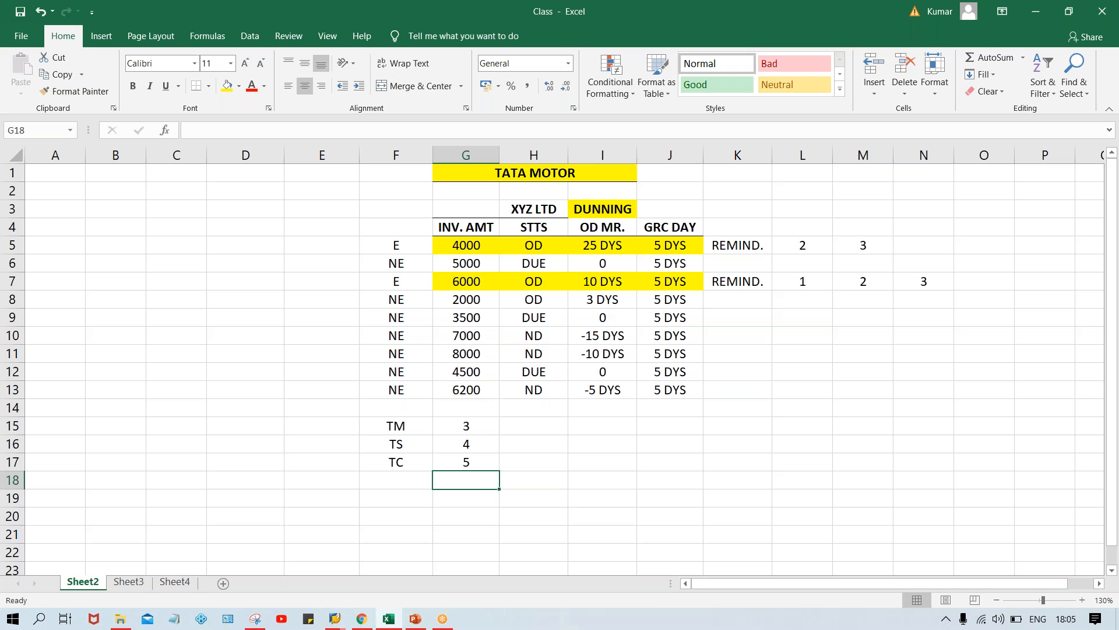
Review the TM, TS and TC codes and their adjacent numbers in F15 to G17
click(453, 425)
click(456, 448)
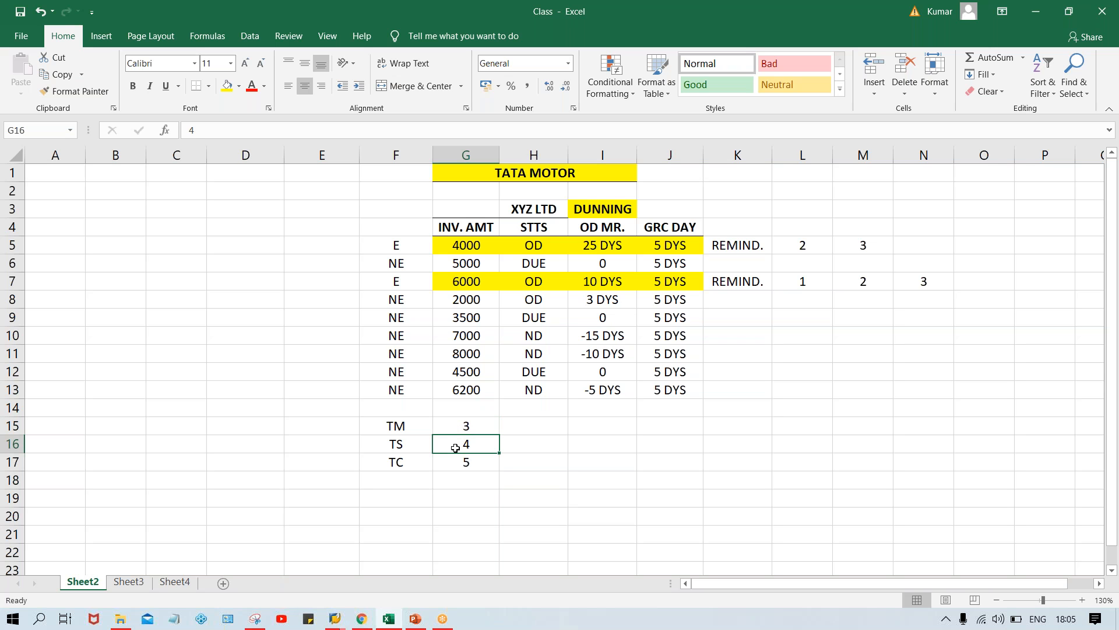
click(460, 463)
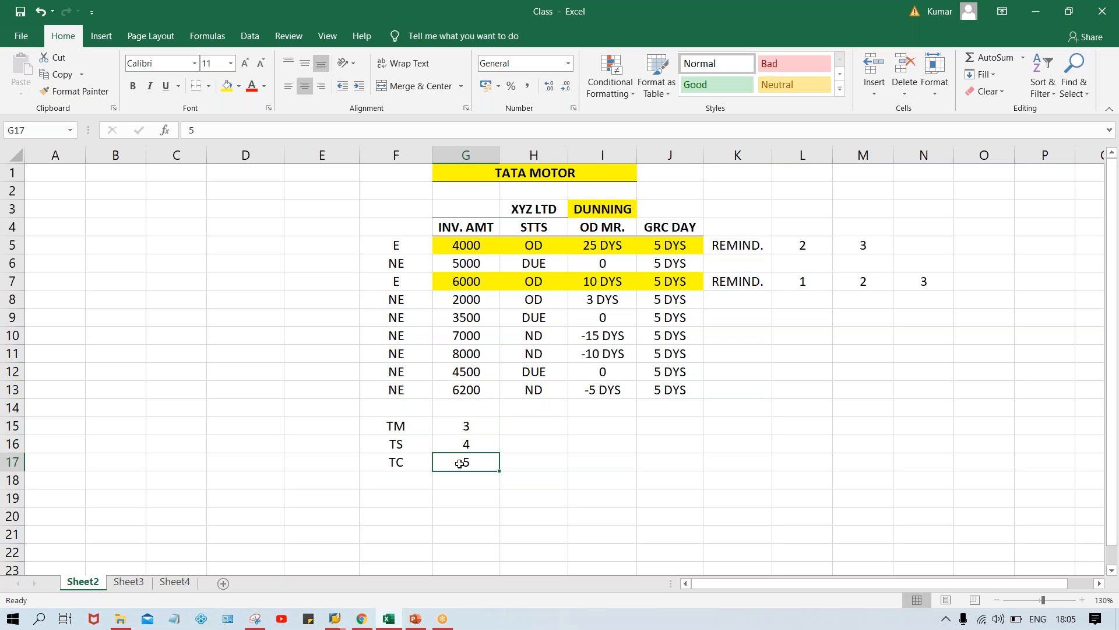
click(401, 427)
click(401, 446)
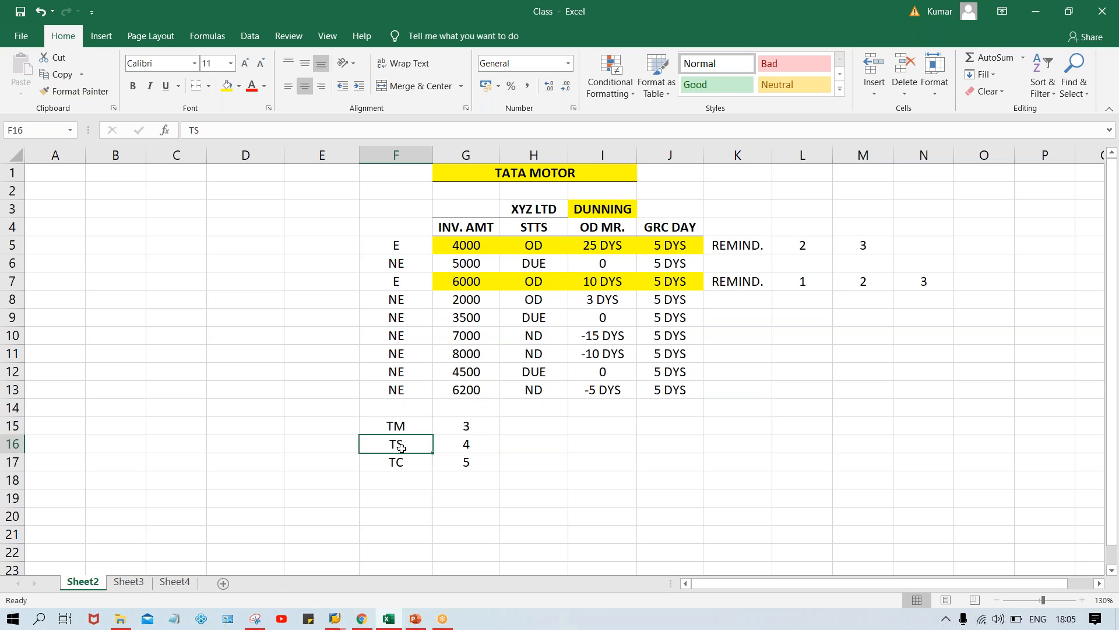
click(406, 466)
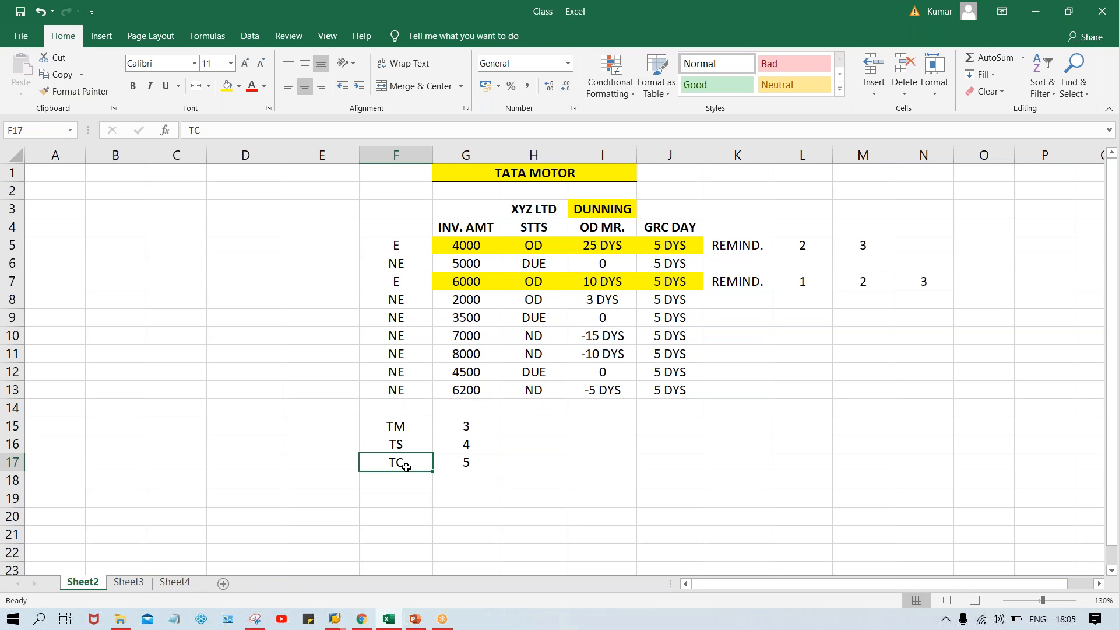
click(460, 430)
click(460, 446)
click(461, 459)
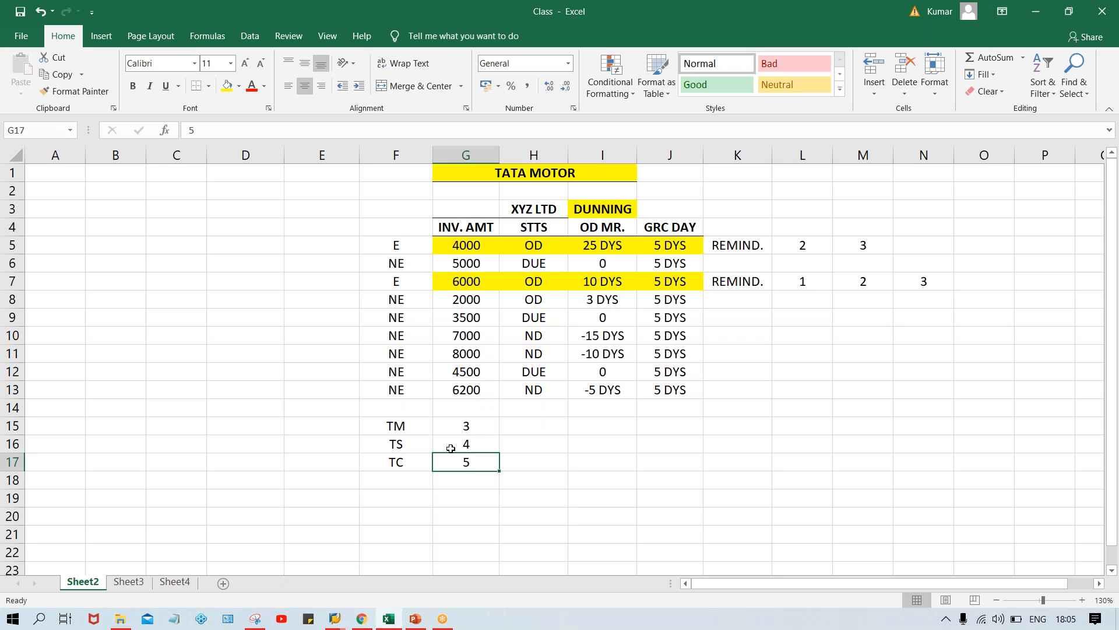
click(448, 427)
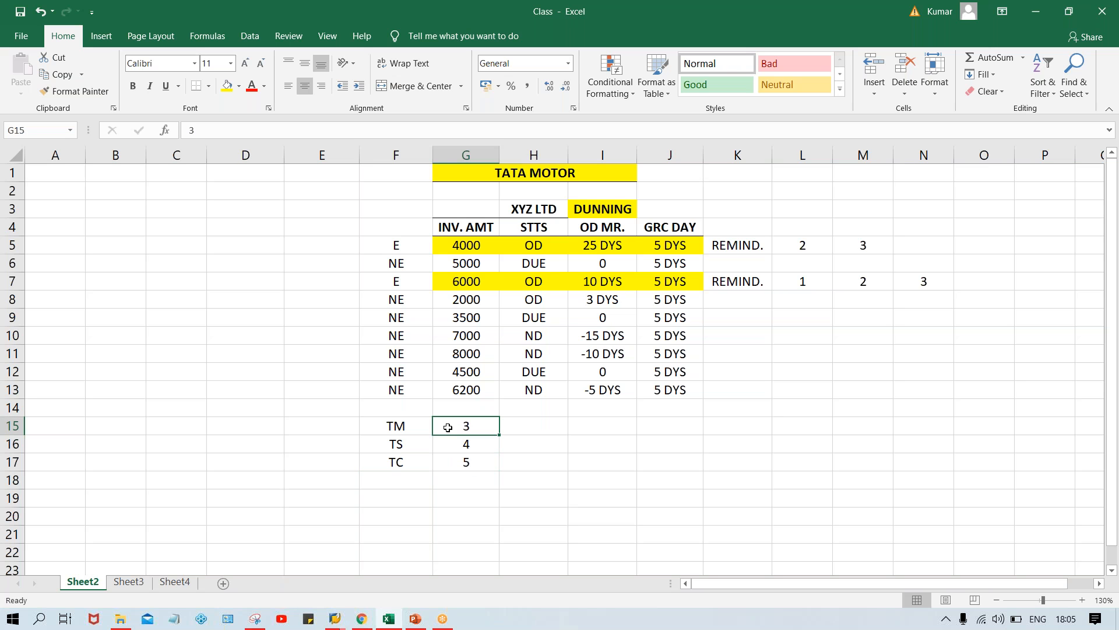
Enter 10, 15 and 20 in H15 to H17 for the TM, TS and TC rows
click(536, 427)
text(10)
key(Return)
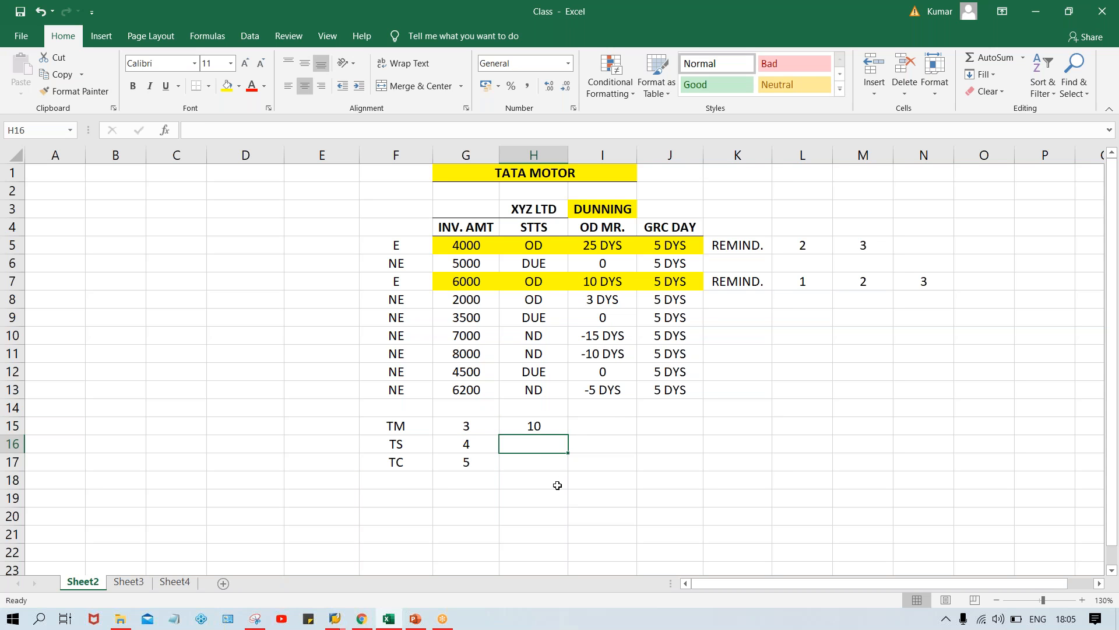
text(15)
key(Return)
text(20)
key(Return)
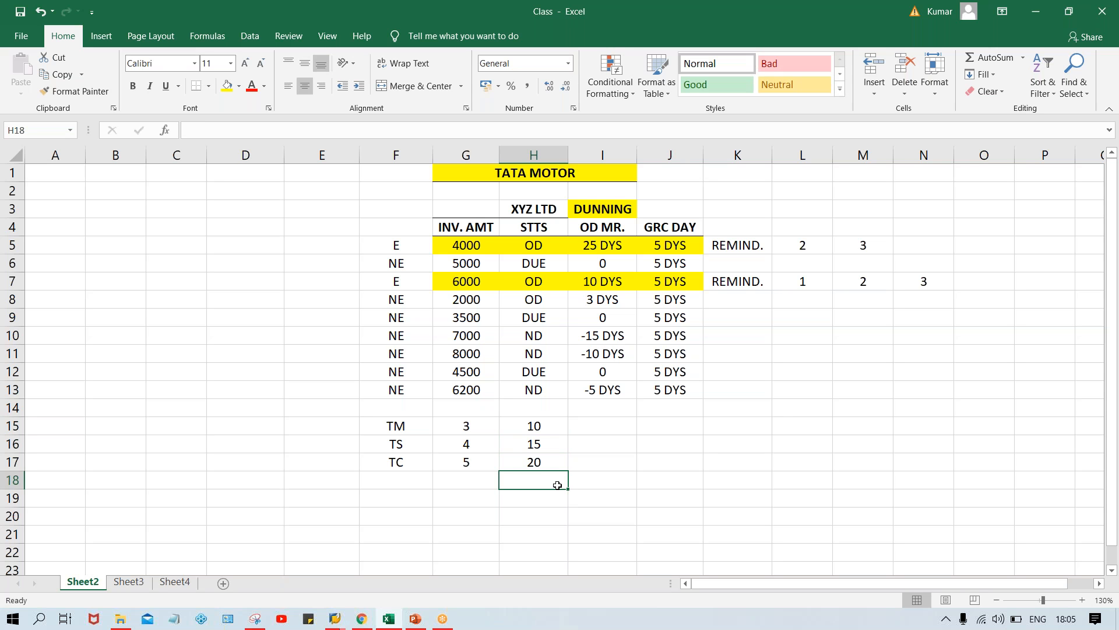
Change the TC row's value in H17 to 7 and the TS row's value in H16 to 8
click(528, 457)
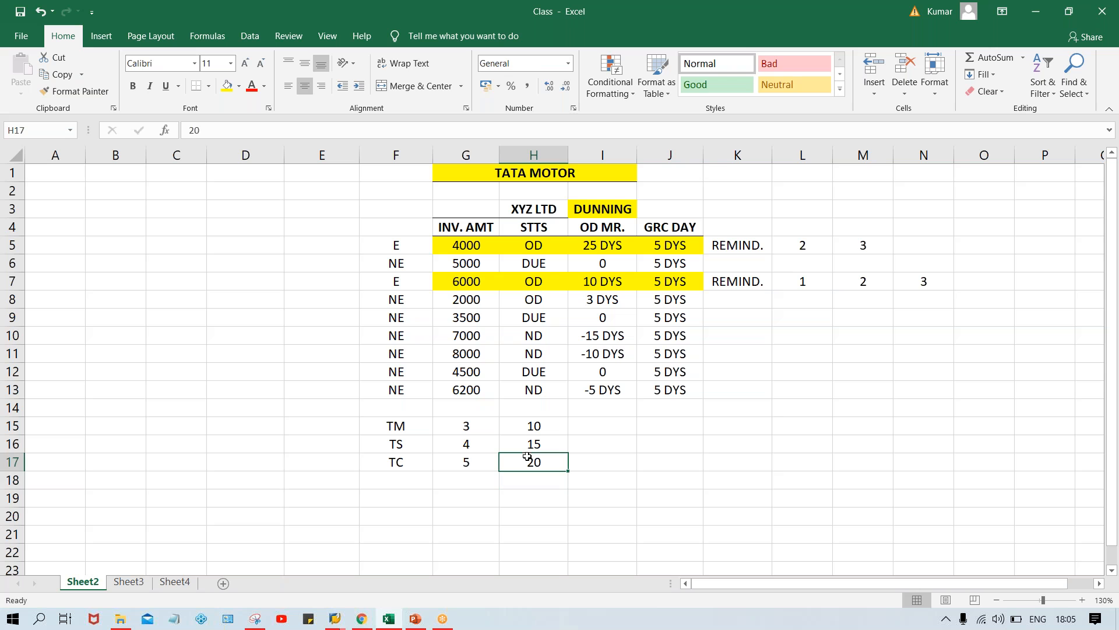
text(7)
key(Return)
click(539, 443)
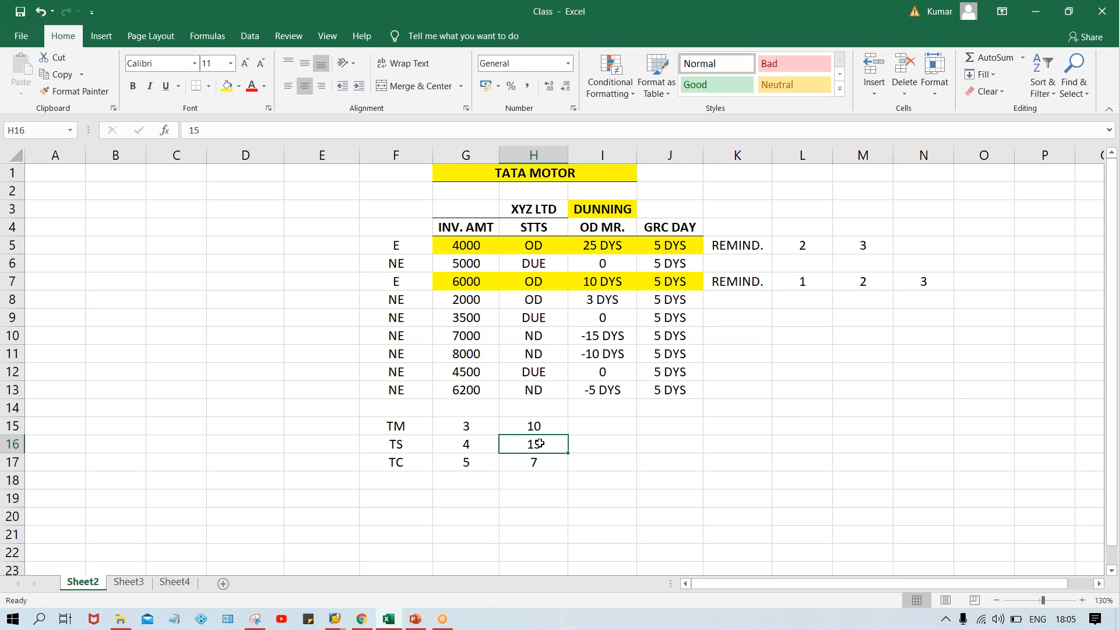
text(8)
key(Return)
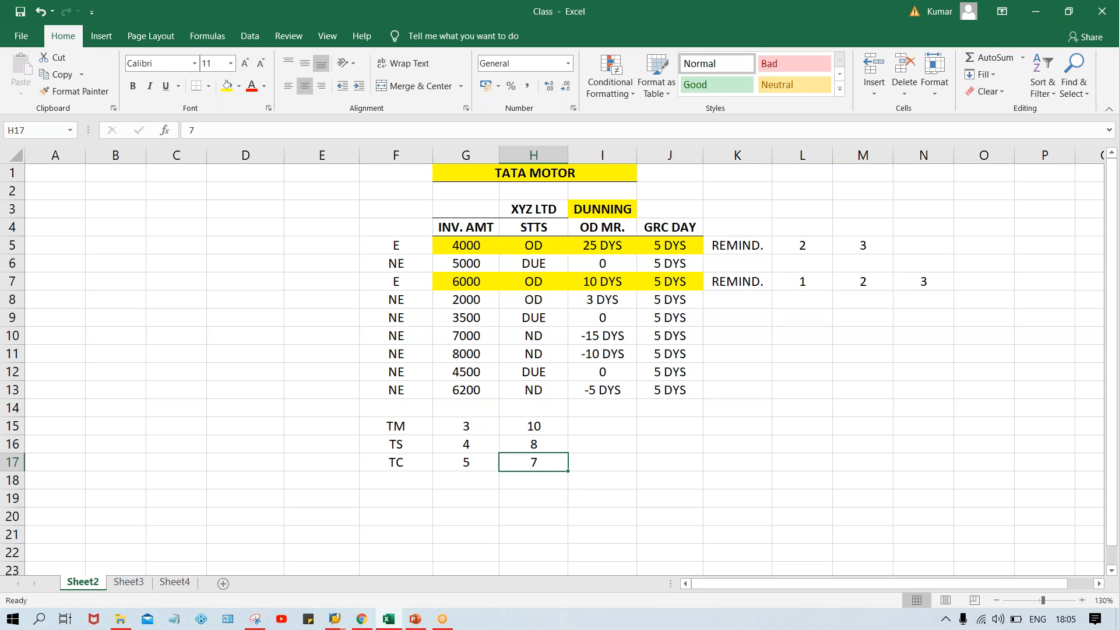
click(520, 424)
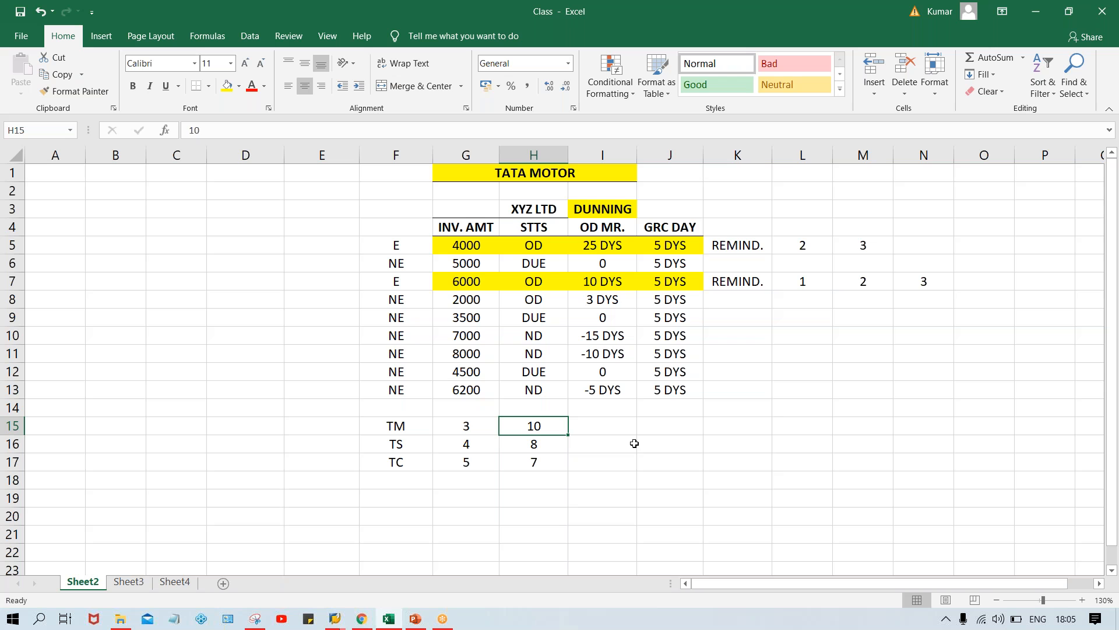
click(603, 428)
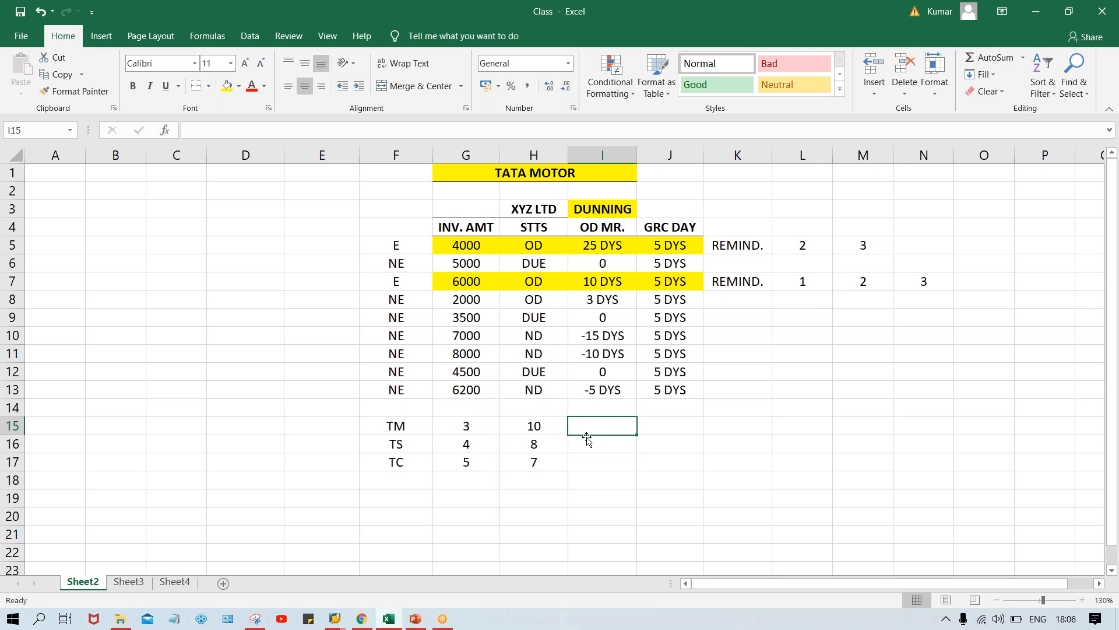
Enter 5, 6 and 7 in I15 to I17 for the TM, TS and TC rows
text(5)
key(Return)
text(6)
key(Return)
text(7)
key(Return)
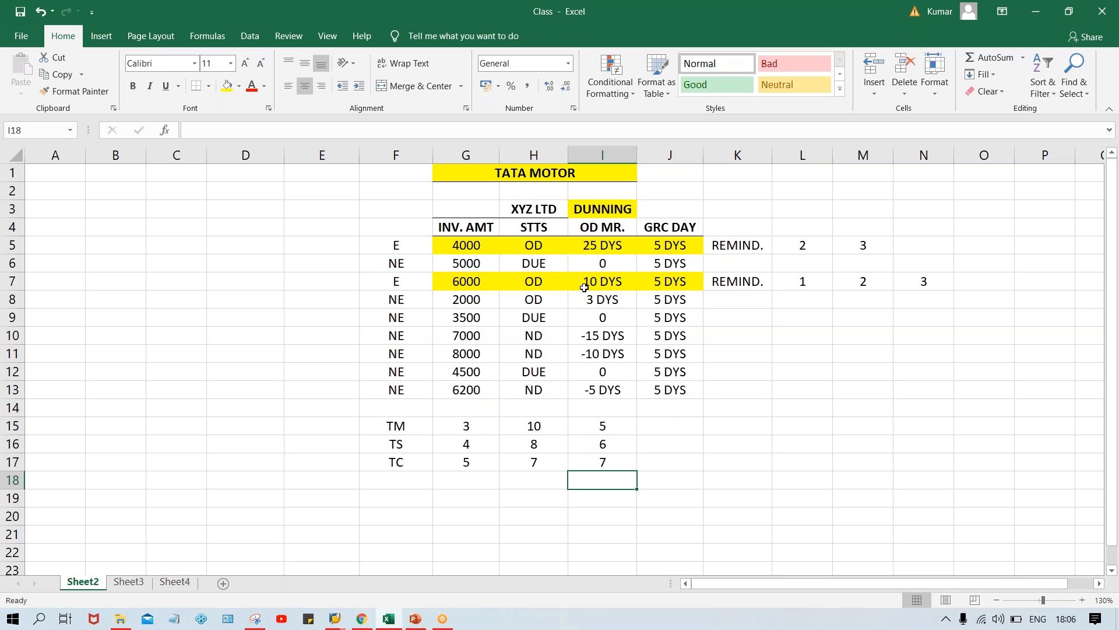
Enter 6 in K15 on the TM row and clear that cell again
click(458, 282)
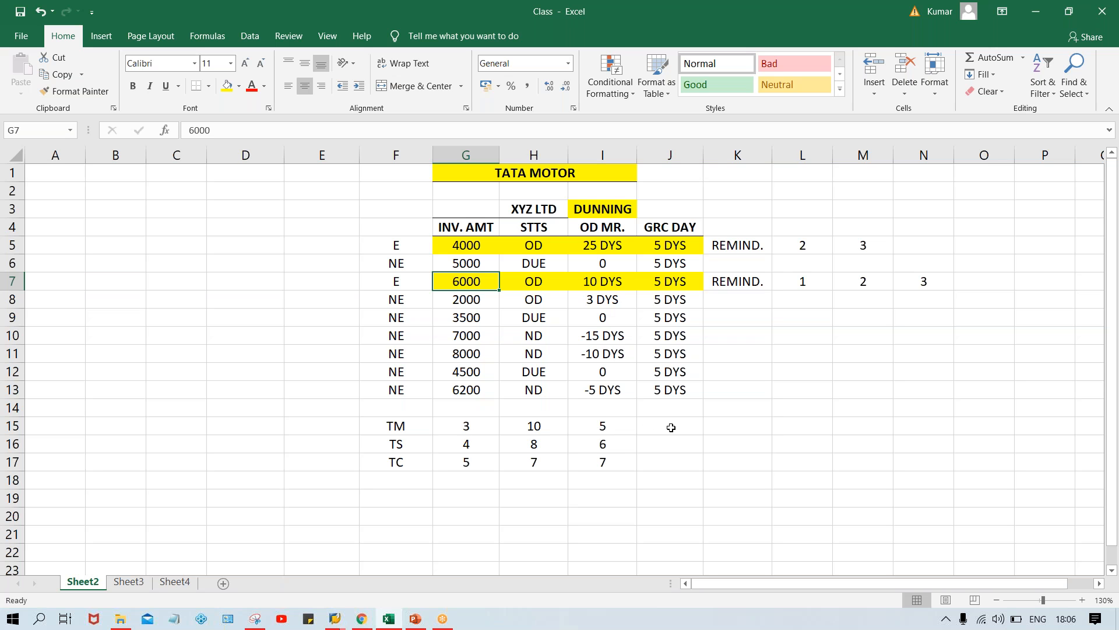
click(738, 427)
text(6)
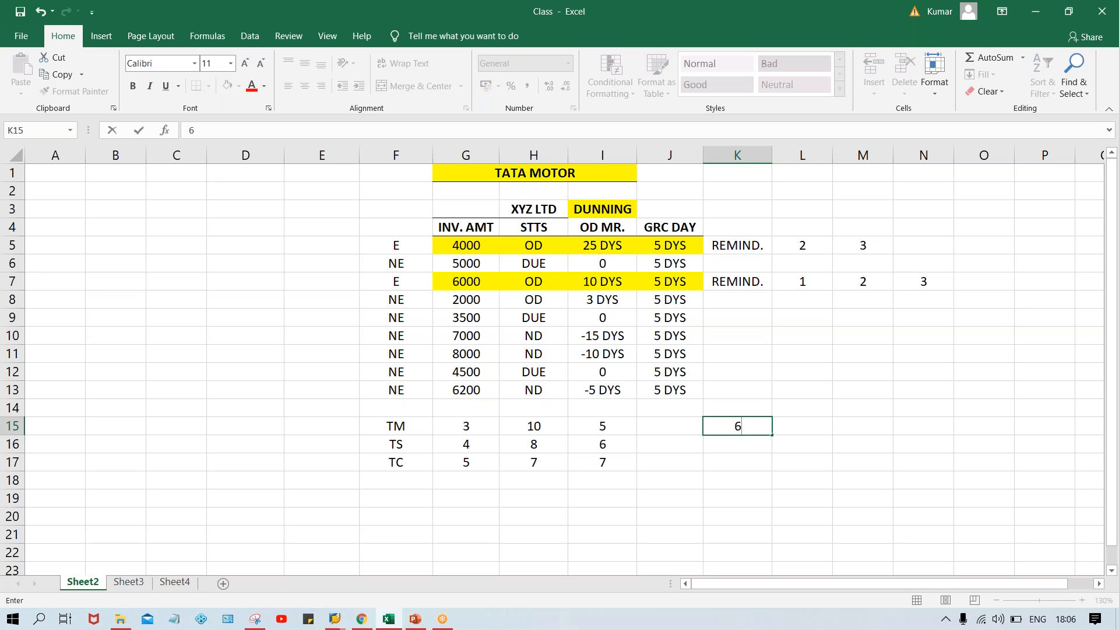
key(Return)
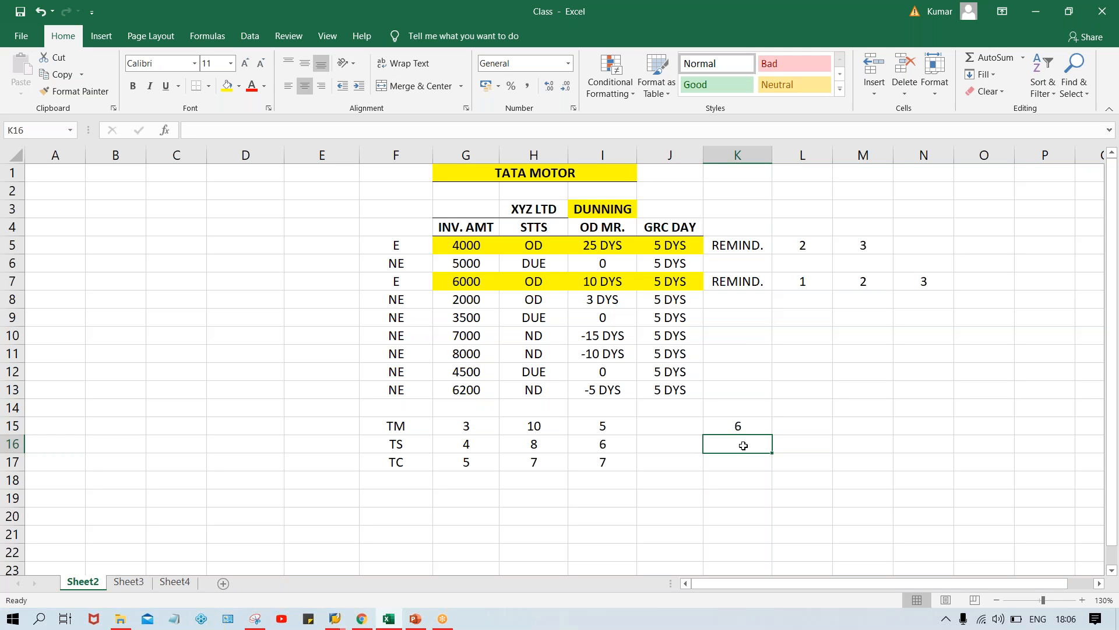
click(643, 429)
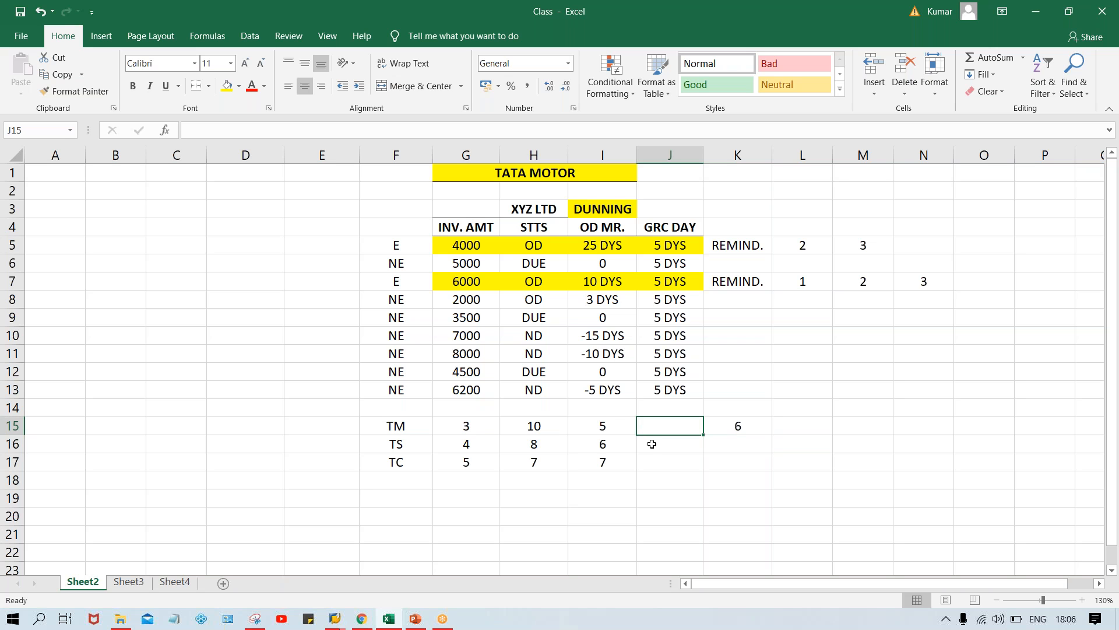
click(666, 465)
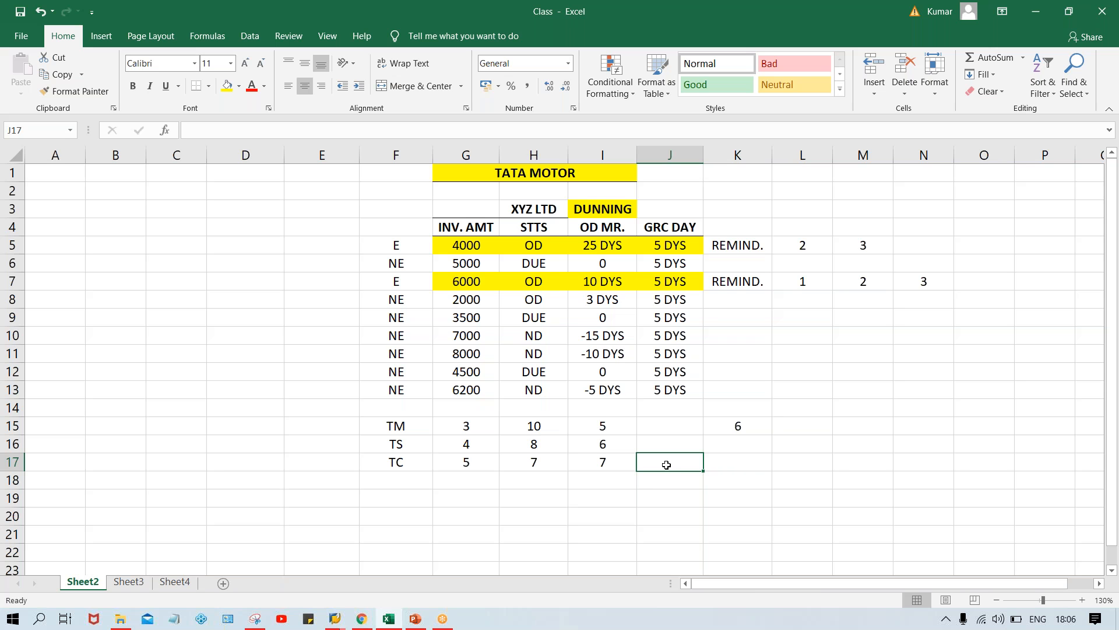
click(737, 429)
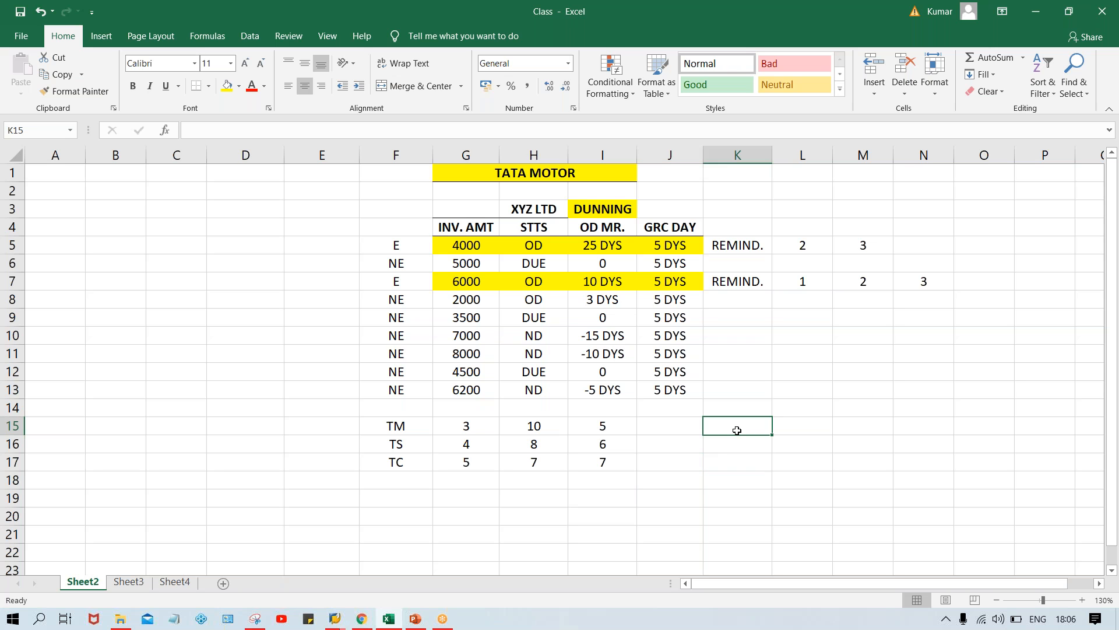
click(678, 433)
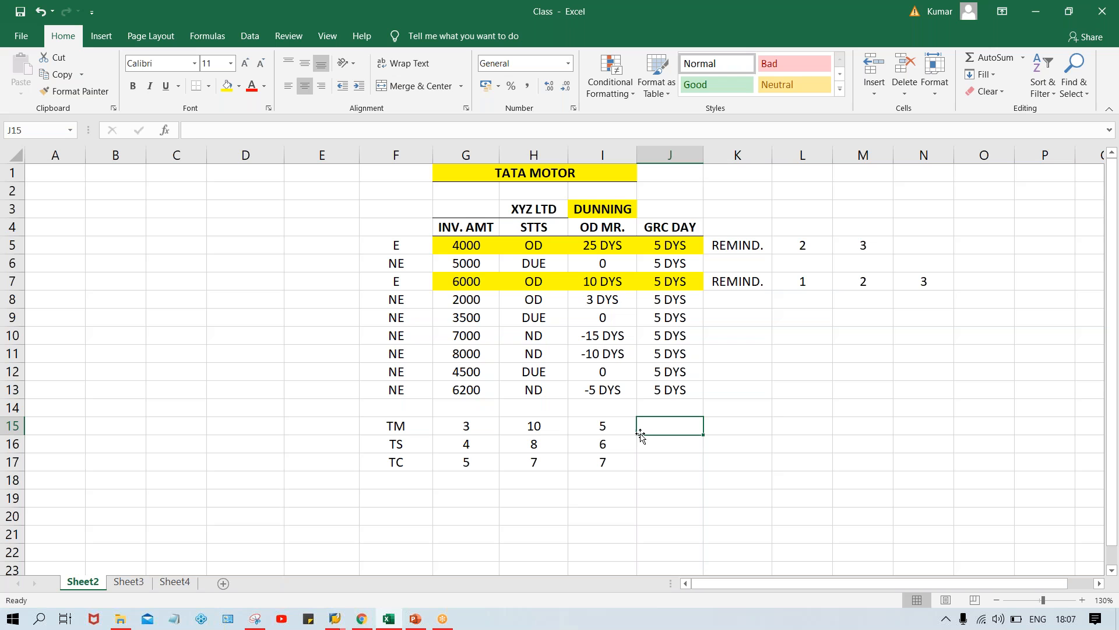
Compare the three values of the TM, TS and TC rows in G15 to I17
click(381, 422)
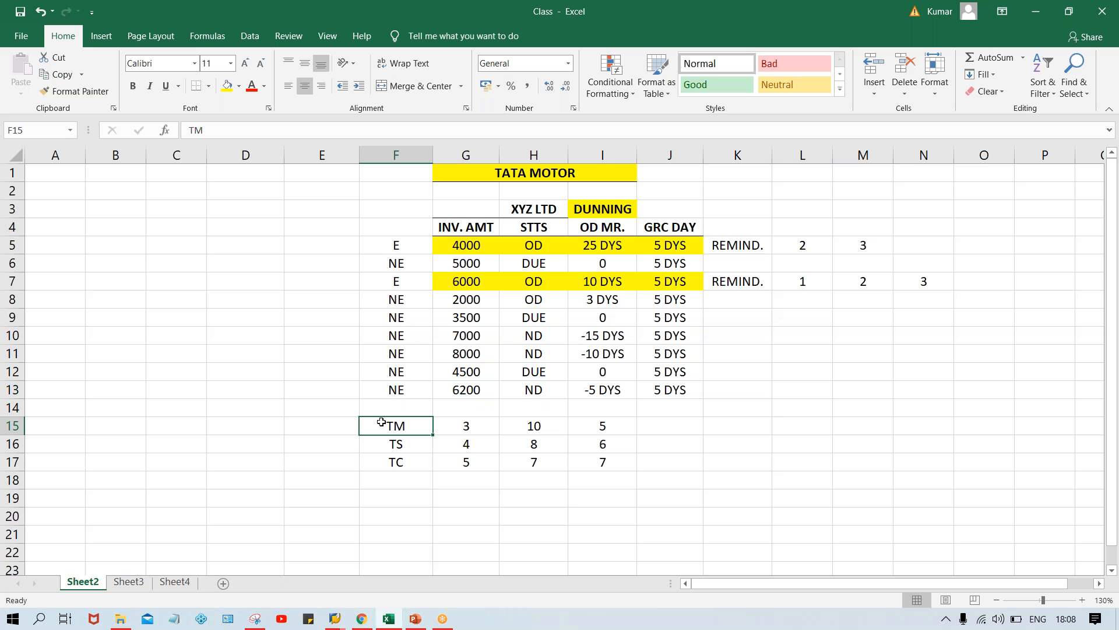
click(467, 426)
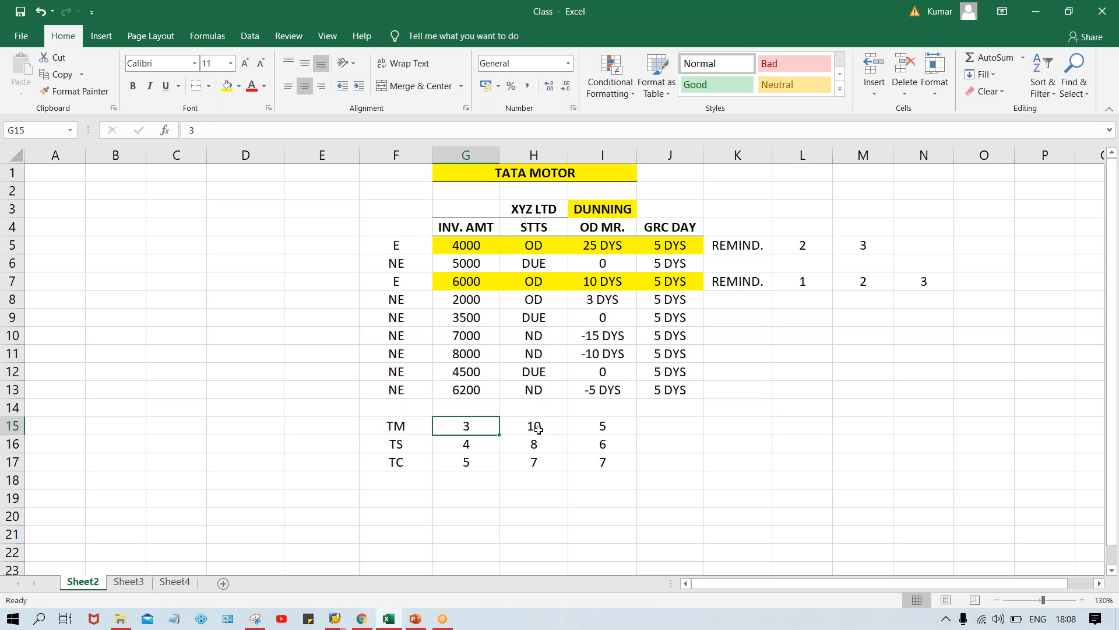
click(534, 429)
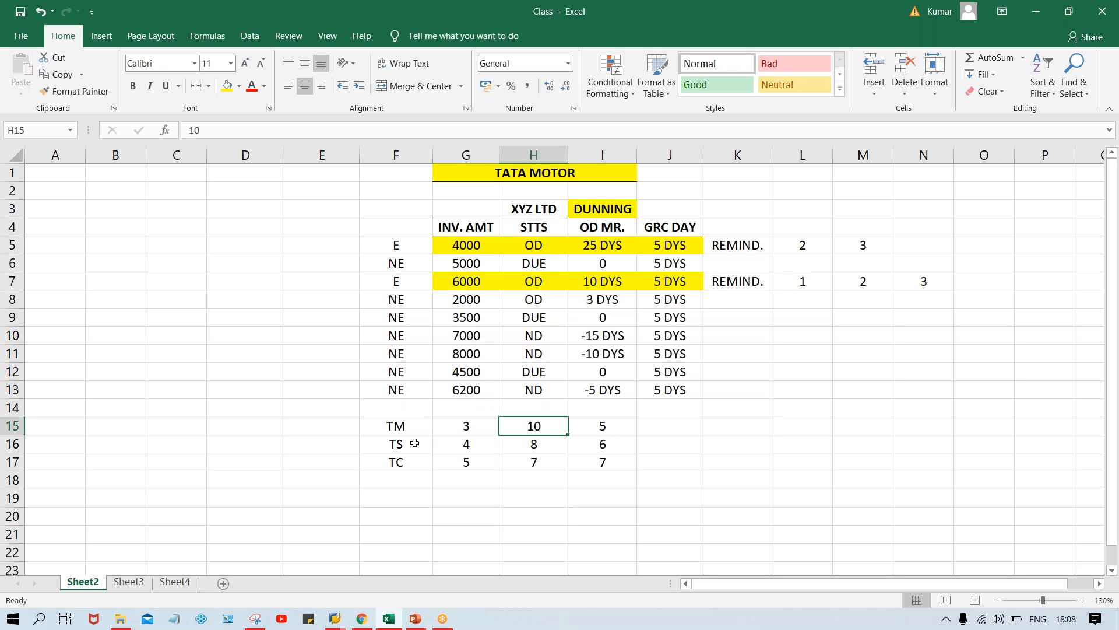
drag(472, 445, 586, 448)
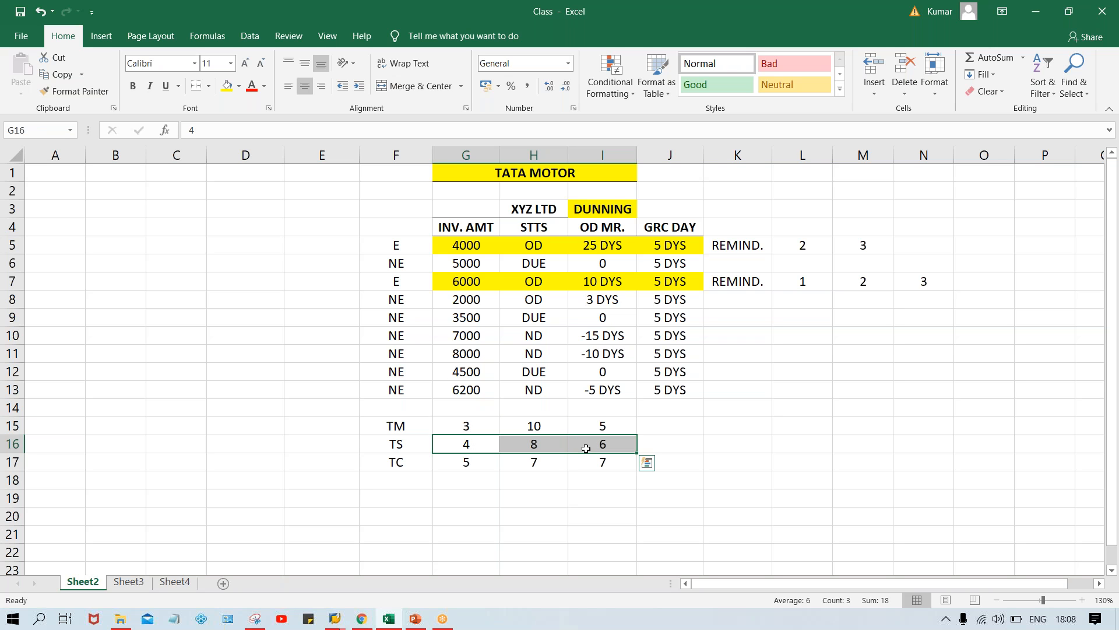
click(311, 446)
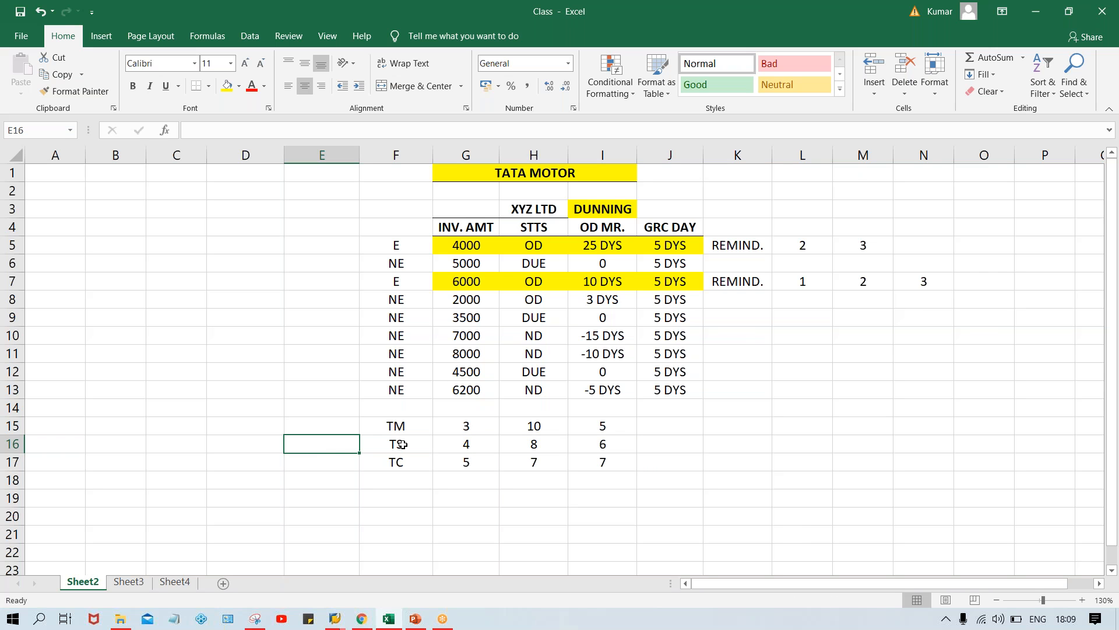
drag(448, 442, 594, 446)
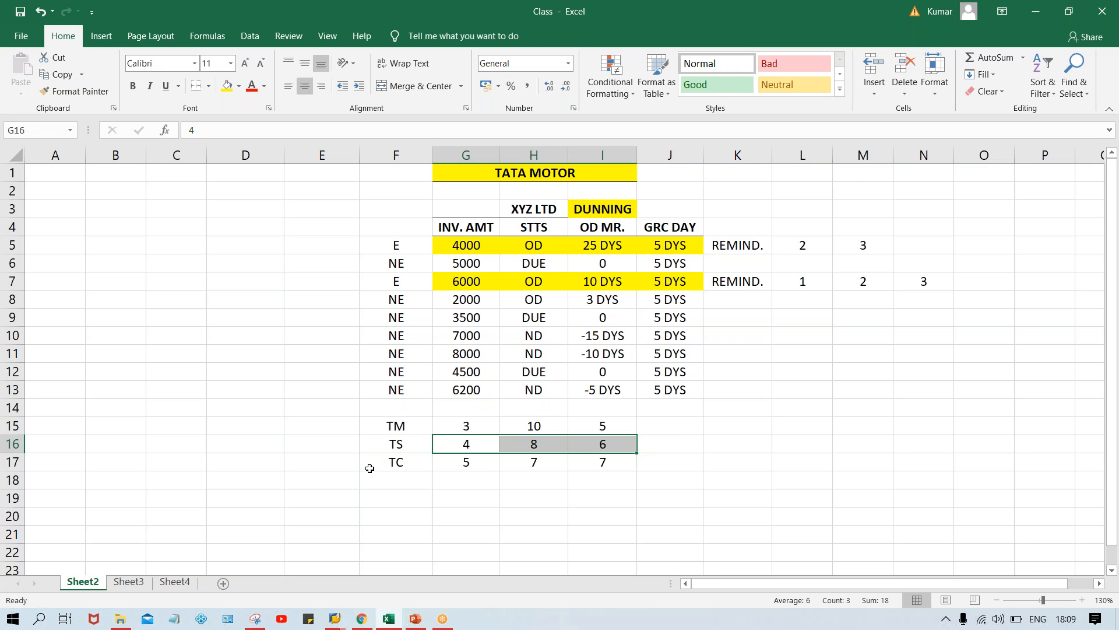
drag(454, 463, 591, 470)
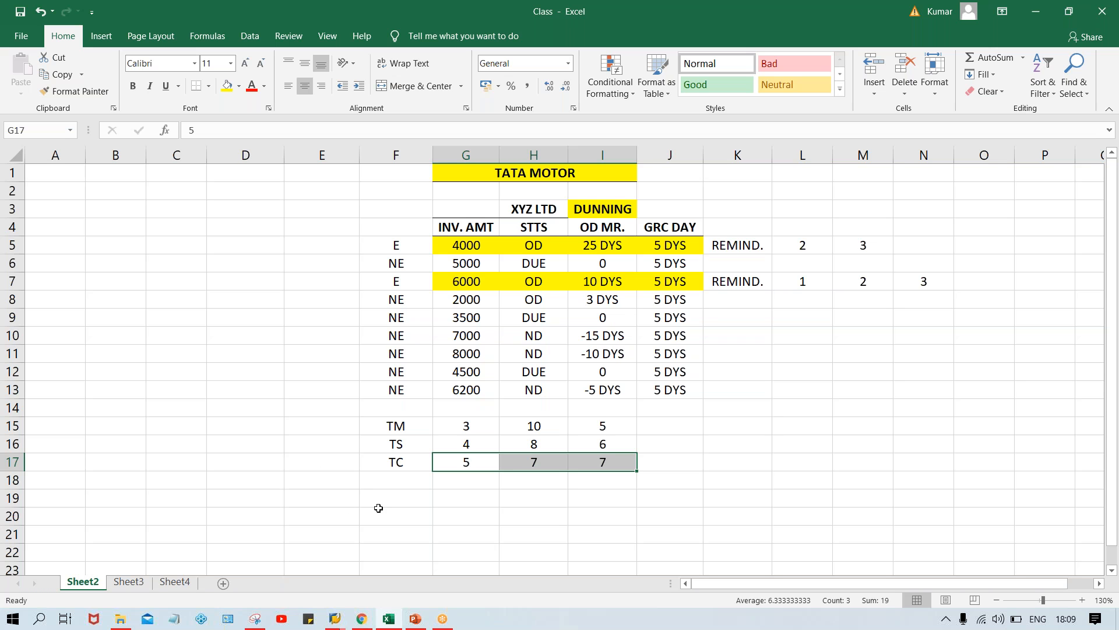
Change the TS and TC rows' values in G16 and G17 to 3
click(480, 424)
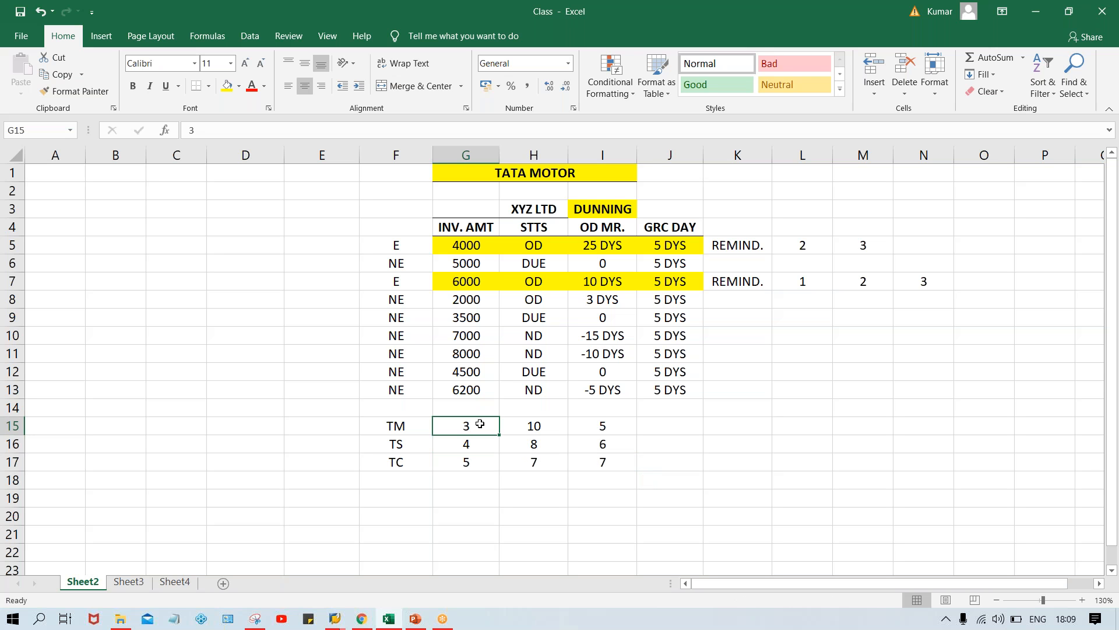
key(Down)
text(3)
key(Return)
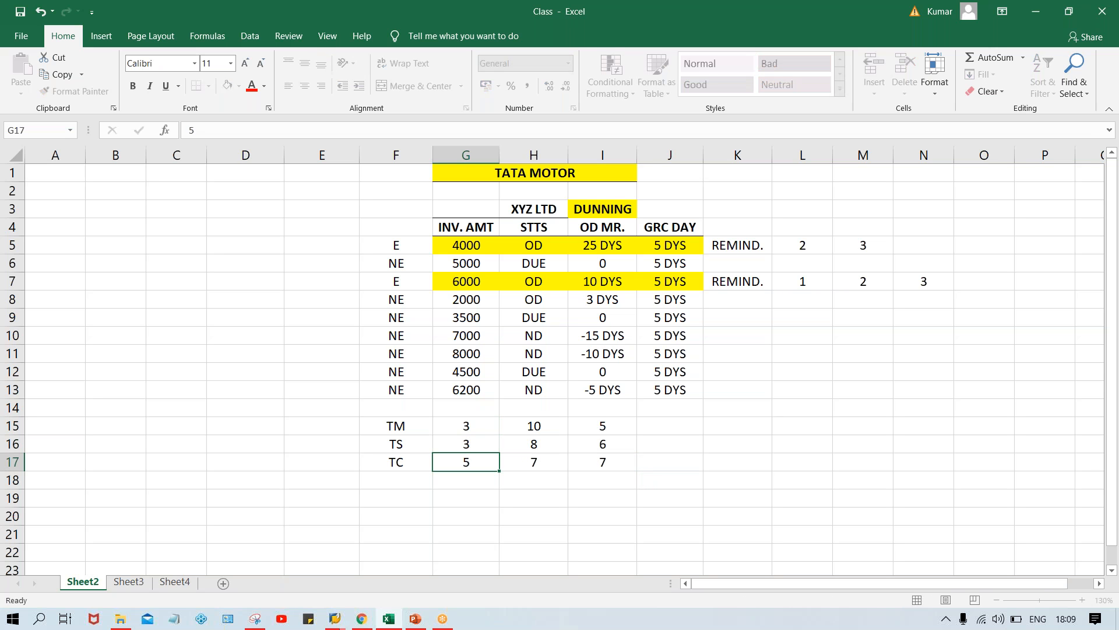
text(3)
key(Return)
drag(447, 427, 450, 463)
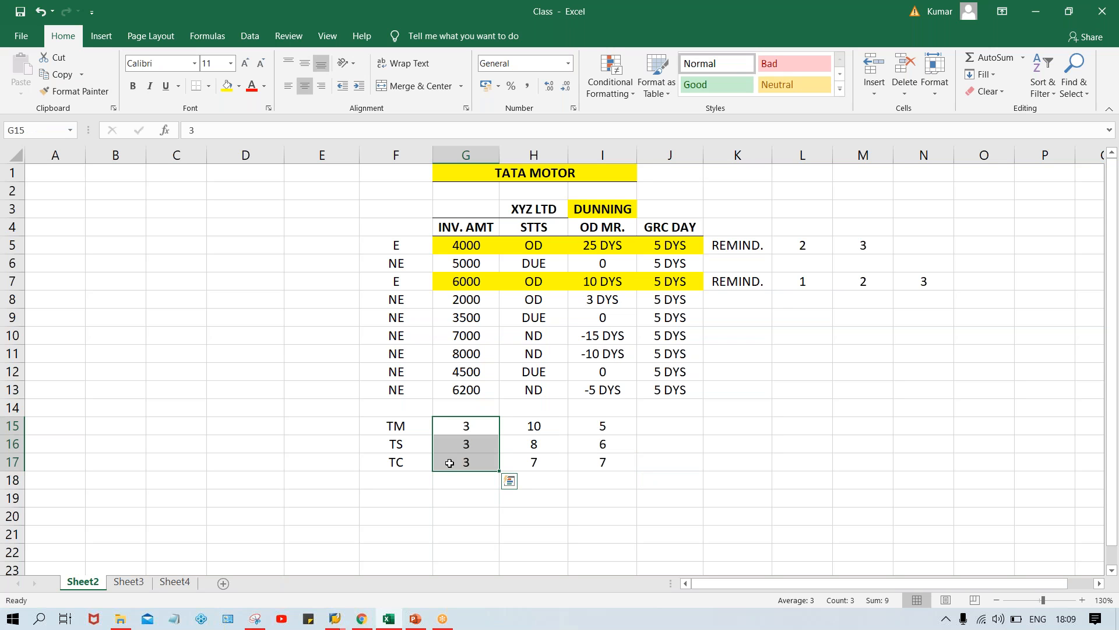
click(474, 429)
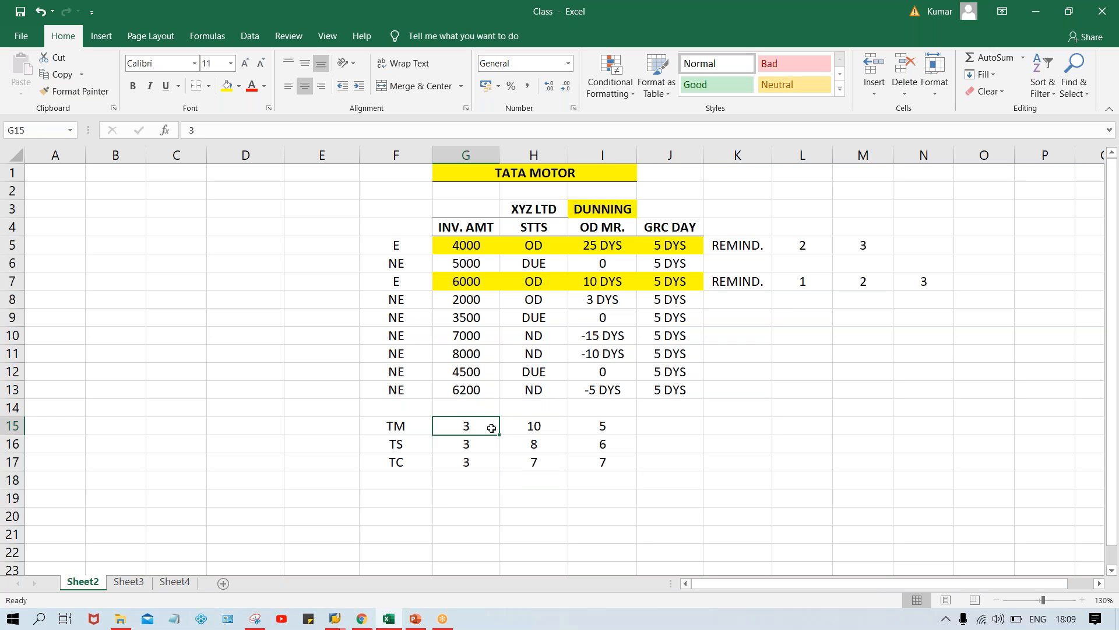
Set H15 to H17 to 10 for the TM, TS and TC rows
click(534, 426)
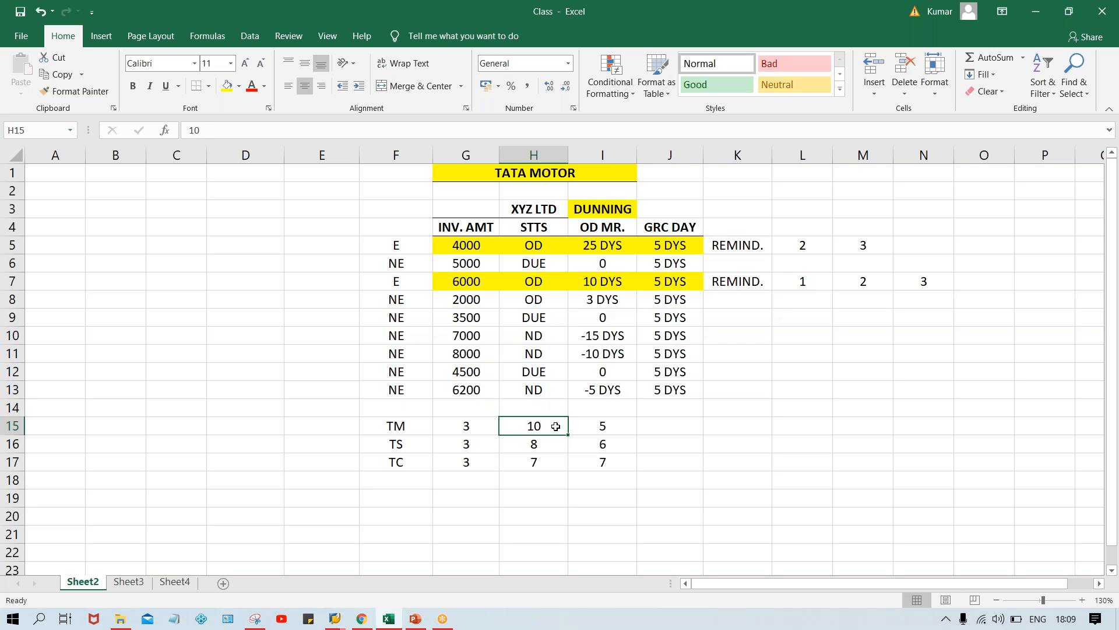
text(100)
key(BackSpace)
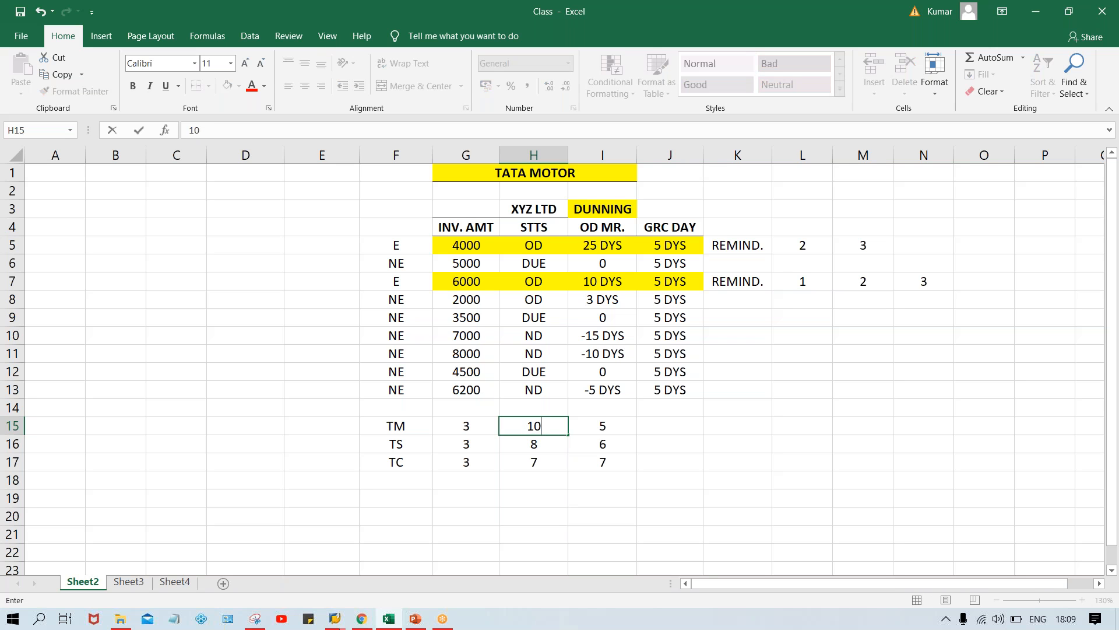
key(Return)
text(10)
key(Return)
text(10)
key(Return)
Set I15 to I17 to 5 for all three company code rows
click(601, 429)
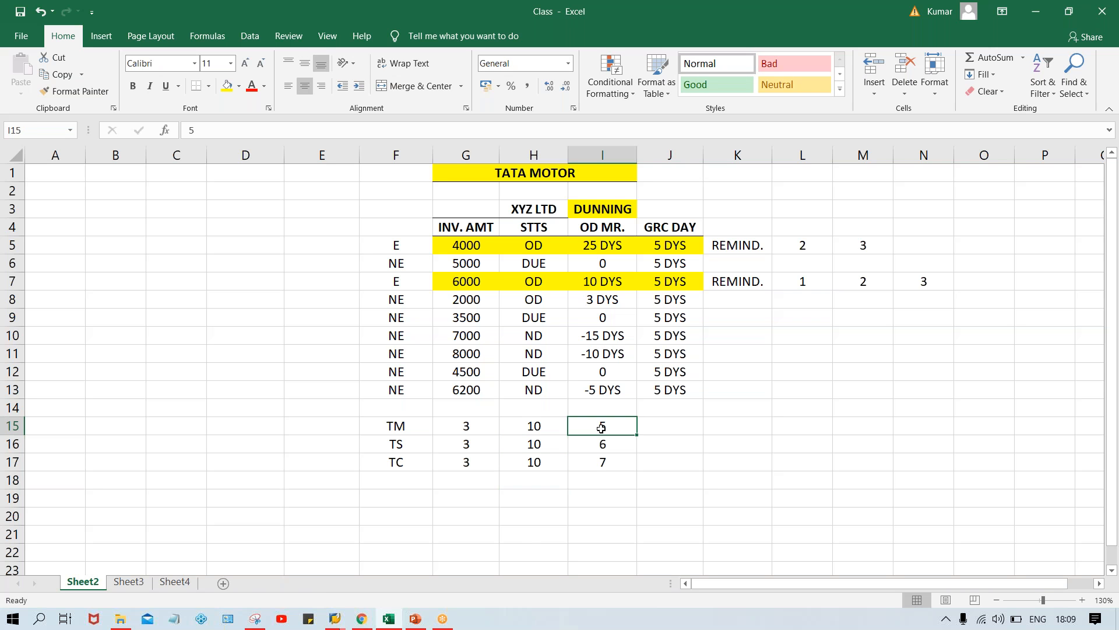
text(5)
key(Return)
text(5)
key(Return)
text(5)
key(Return)
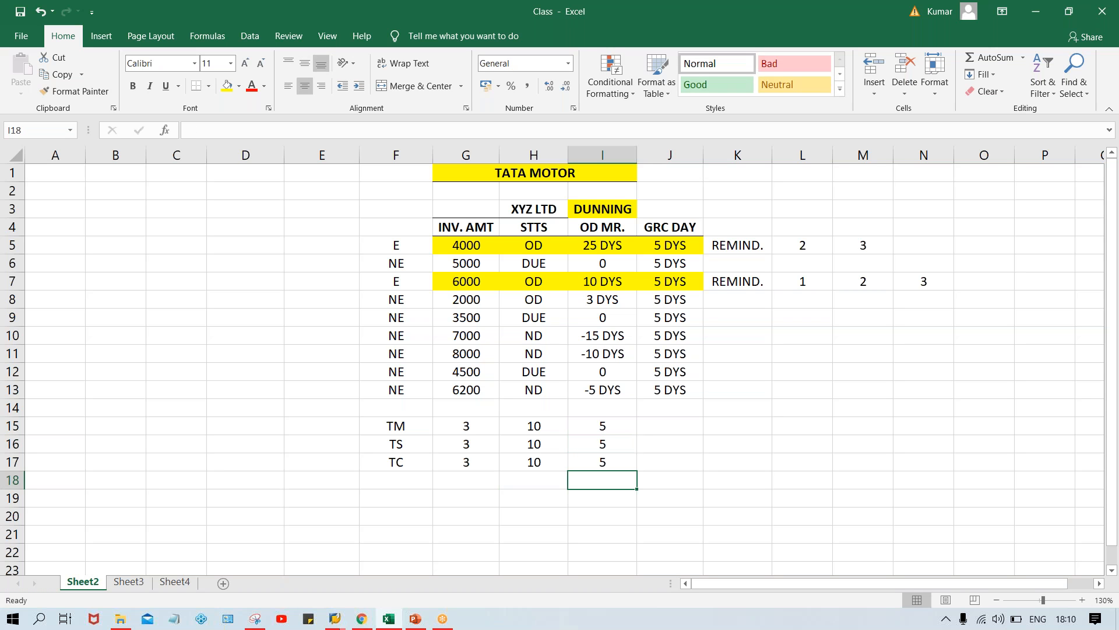
Review the TM, TS and TC codes in F15 to F17
click(380, 425)
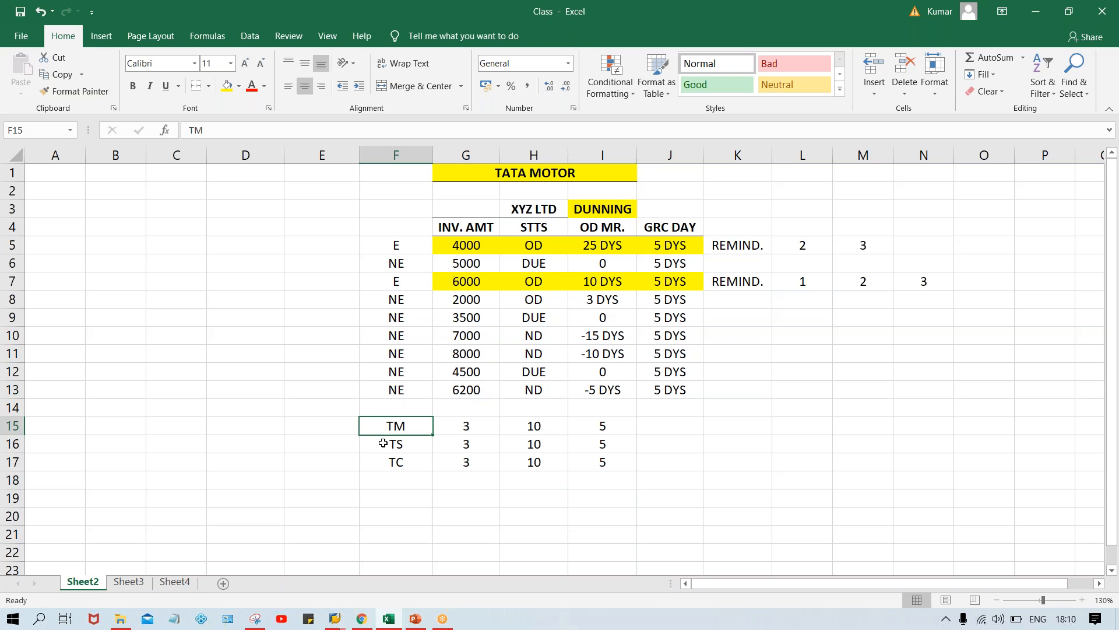
click(383, 443)
click(385, 463)
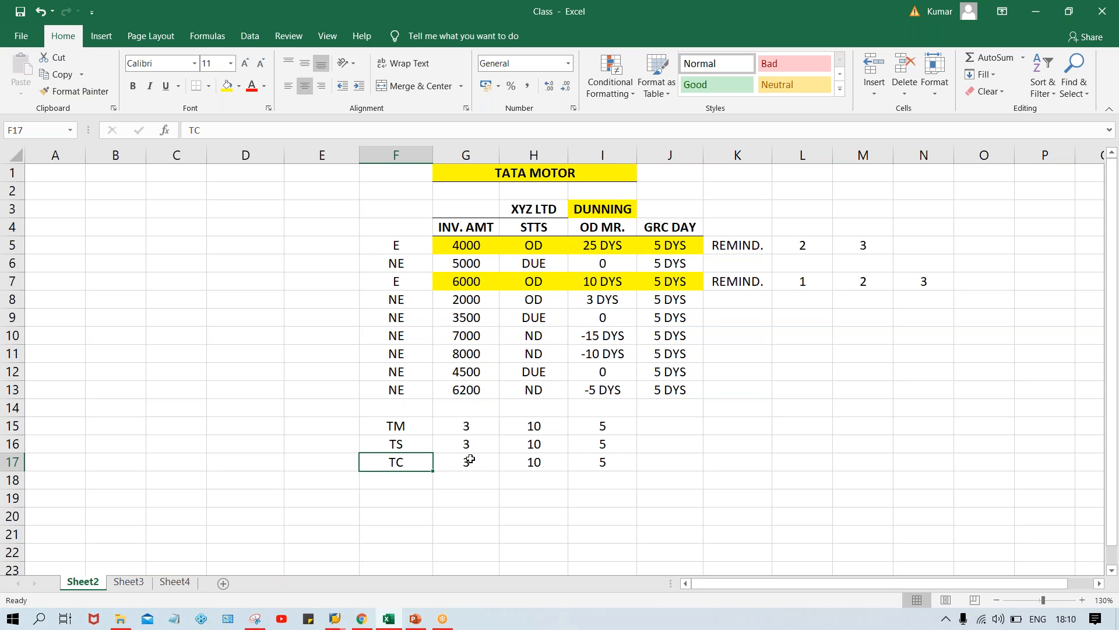
click(670, 424)
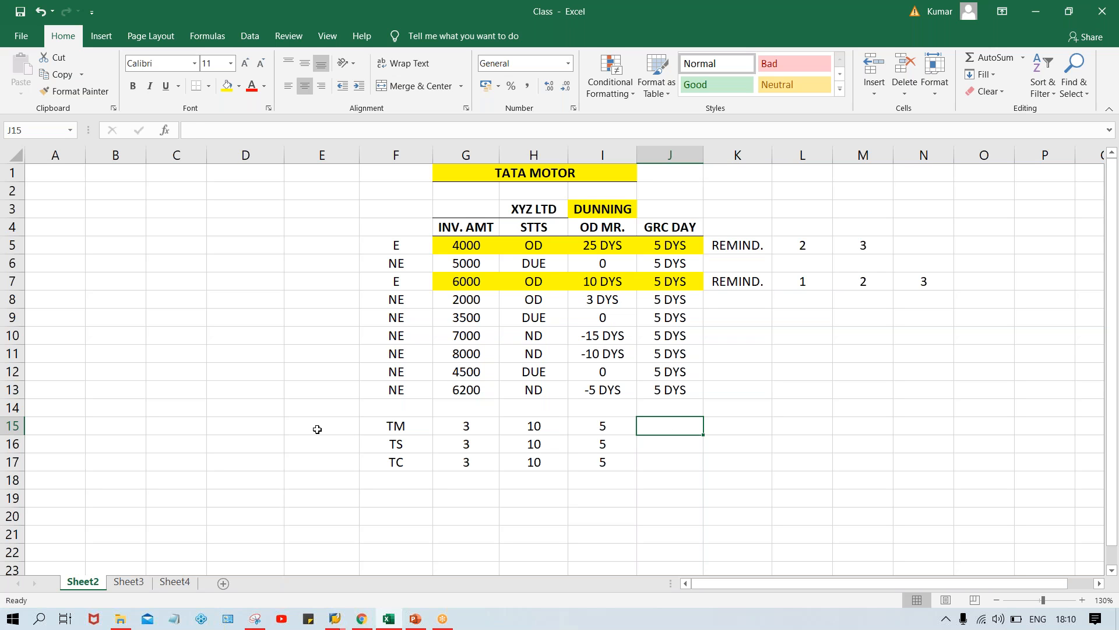
click(369, 425)
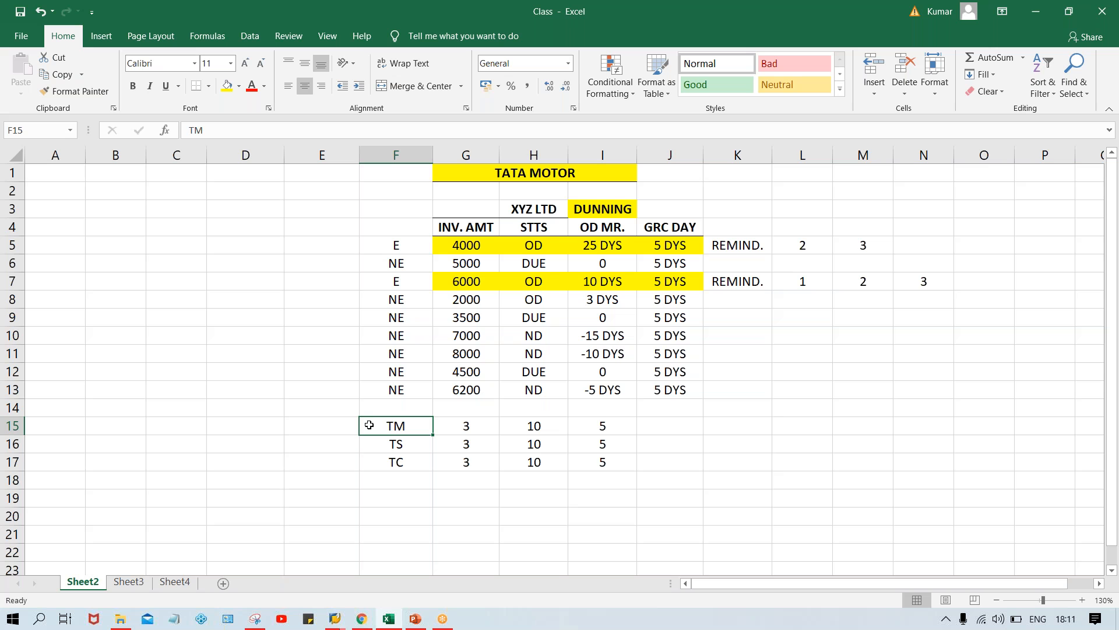
Enter the labels A, B and C in E15 to E17 beside the TM, TS and TC codes
click(339, 423)
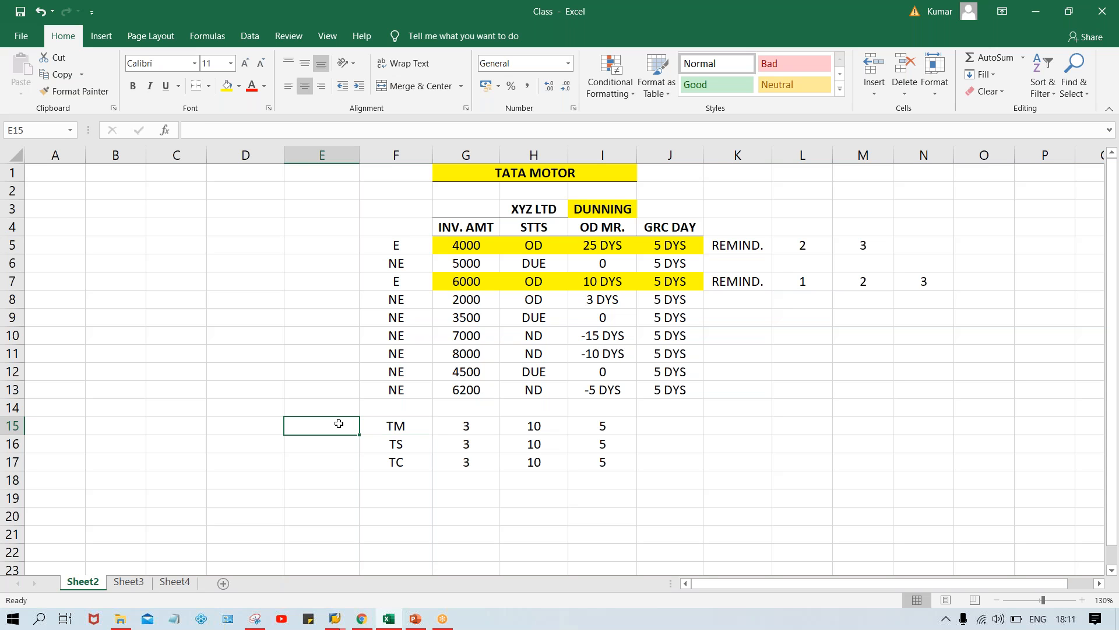
text(A)
key(Return)
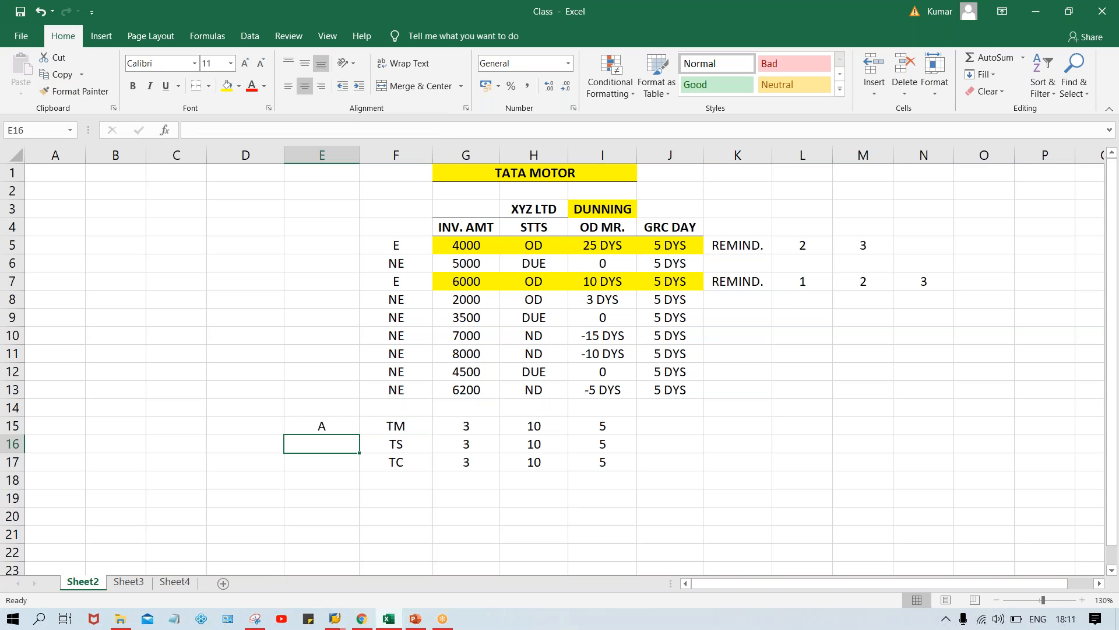
text(B)
key(Return)
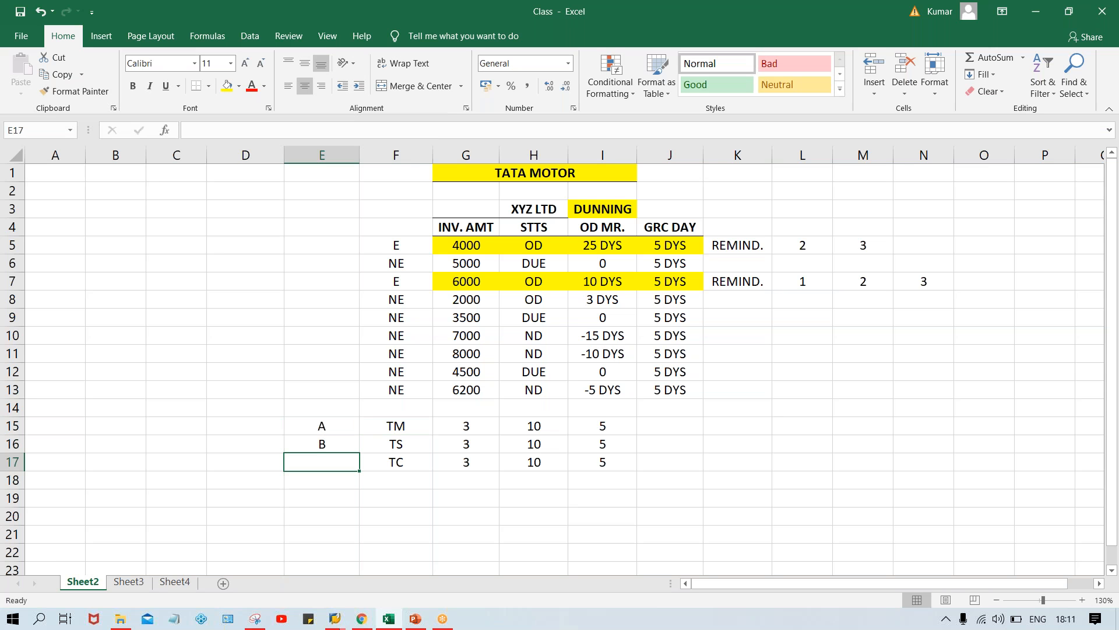
text(C)
key(Return)
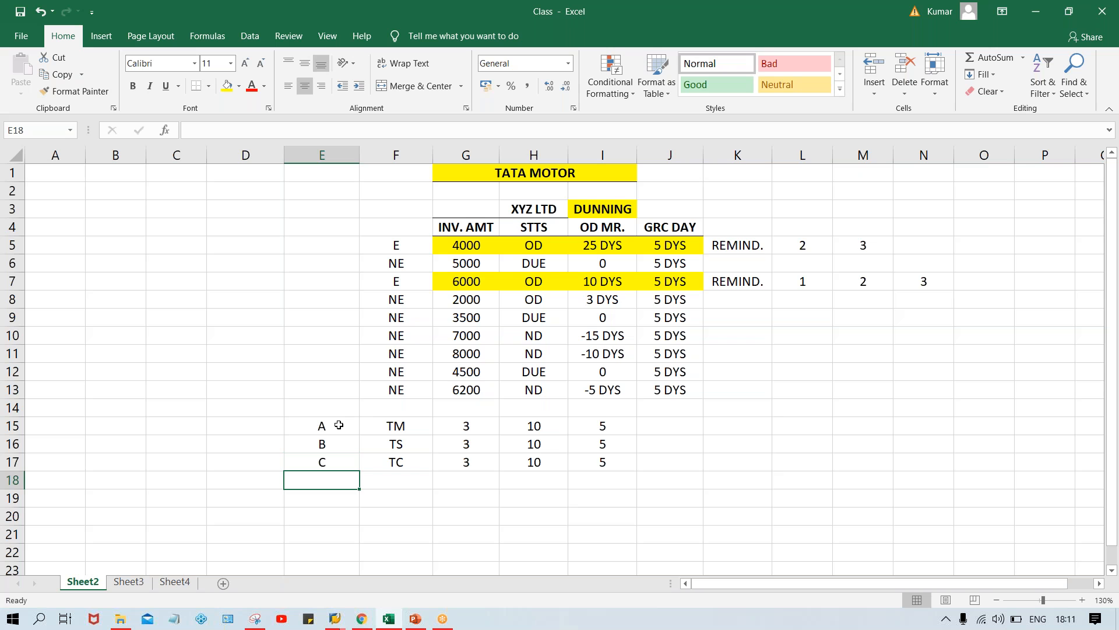
Review the A, B and C labels in E15 to E17 against the values in G15 to I17
click(320, 427)
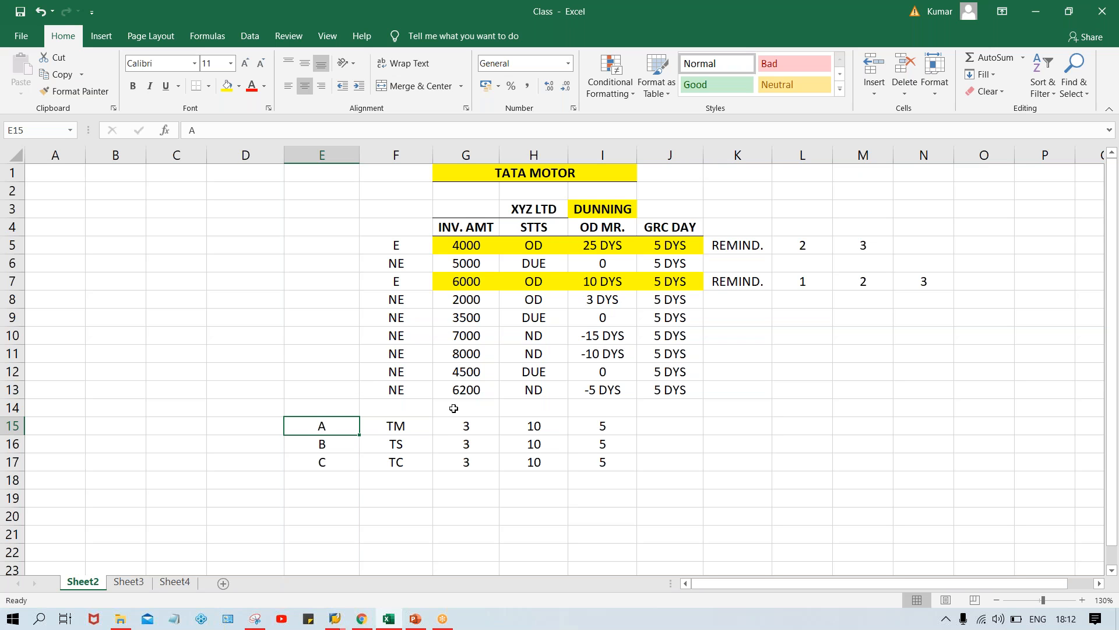
click(445, 428)
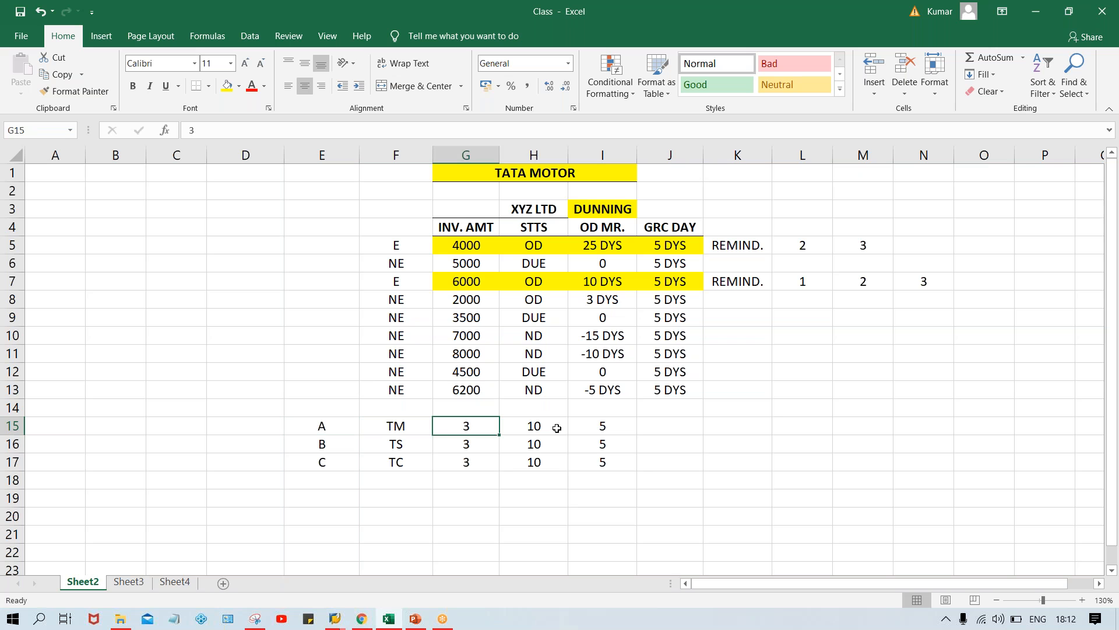
drag(556, 429, 629, 460)
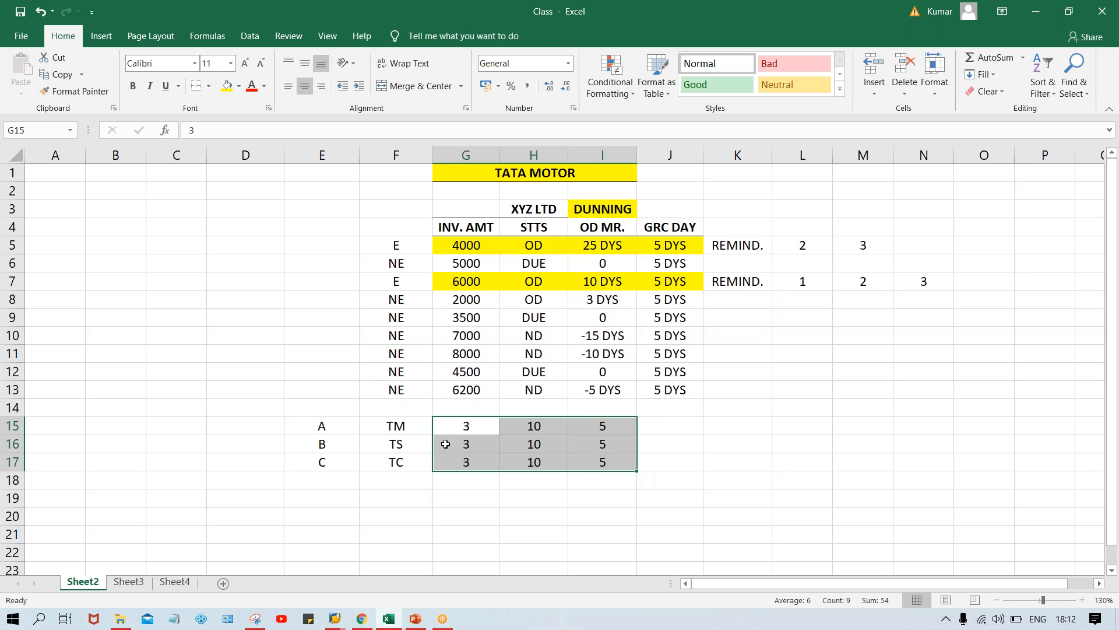
click(539, 461)
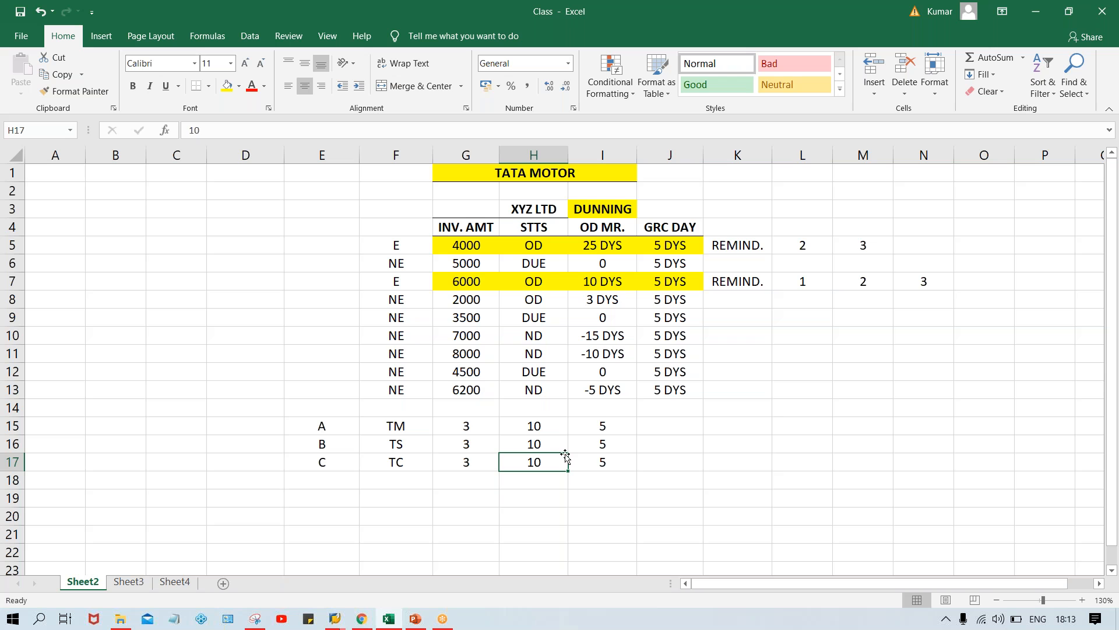
click(321, 429)
click(321, 445)
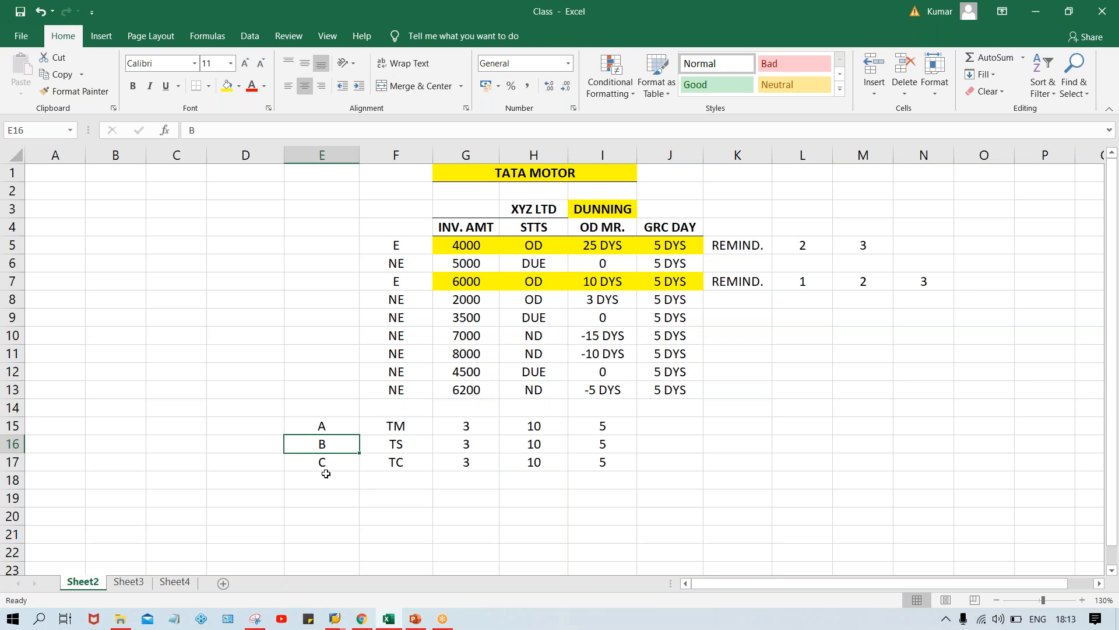
click(326, 465)
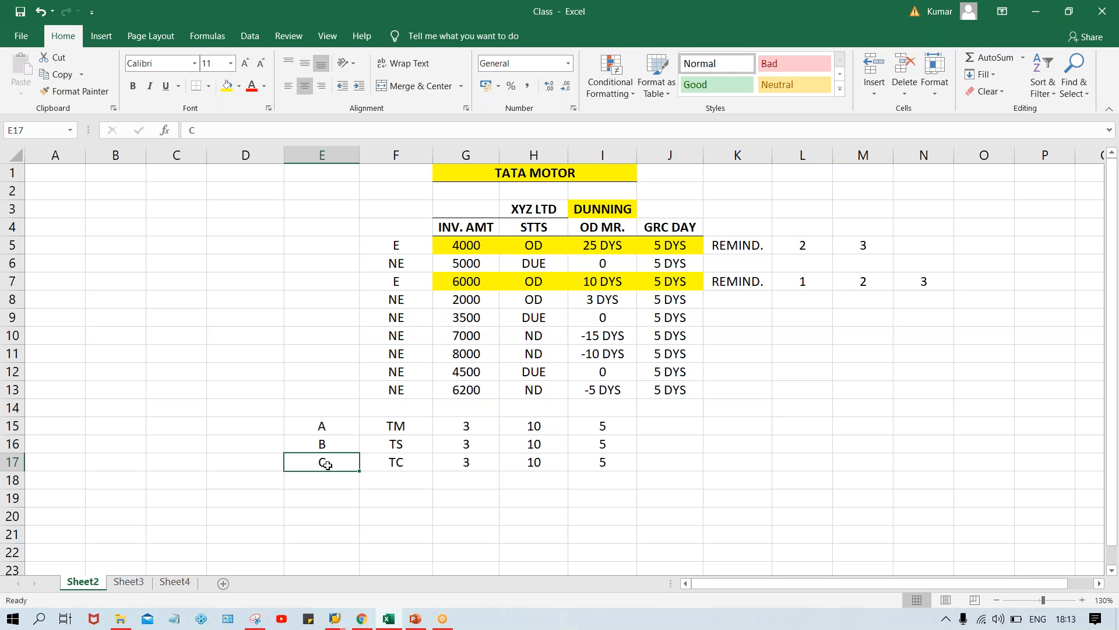
click(324, 427)
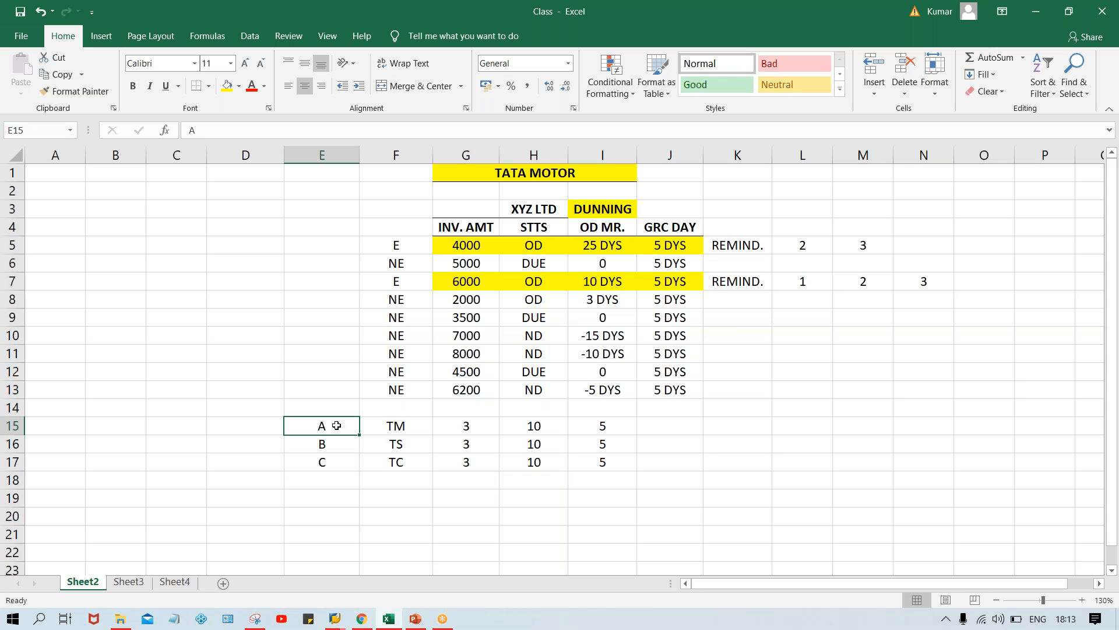